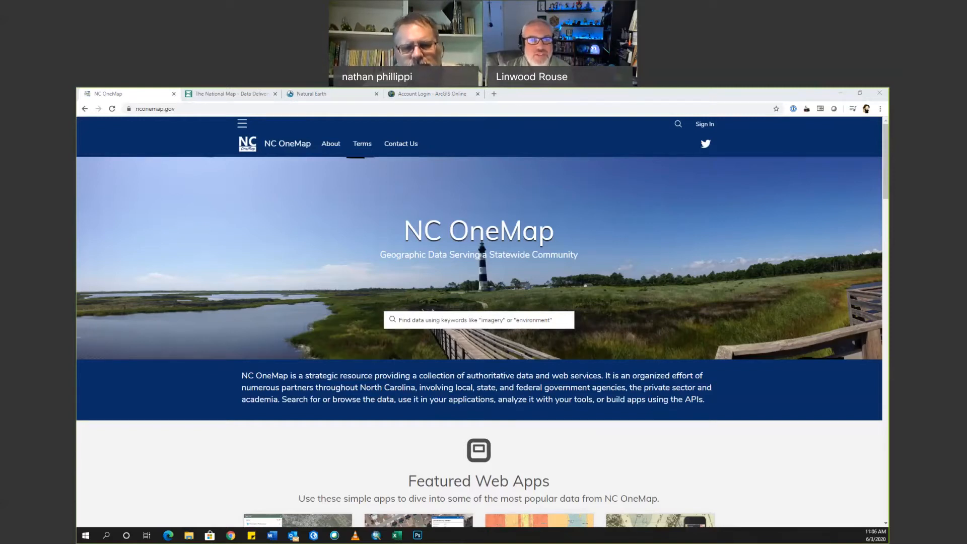
Review the featured web apps, direct data downloads and data themes on the NC OneMap home page.
{"action": "scroll", "coordinate": [723, 355], "scroll_direction": "down", "scroll_amount": 5}
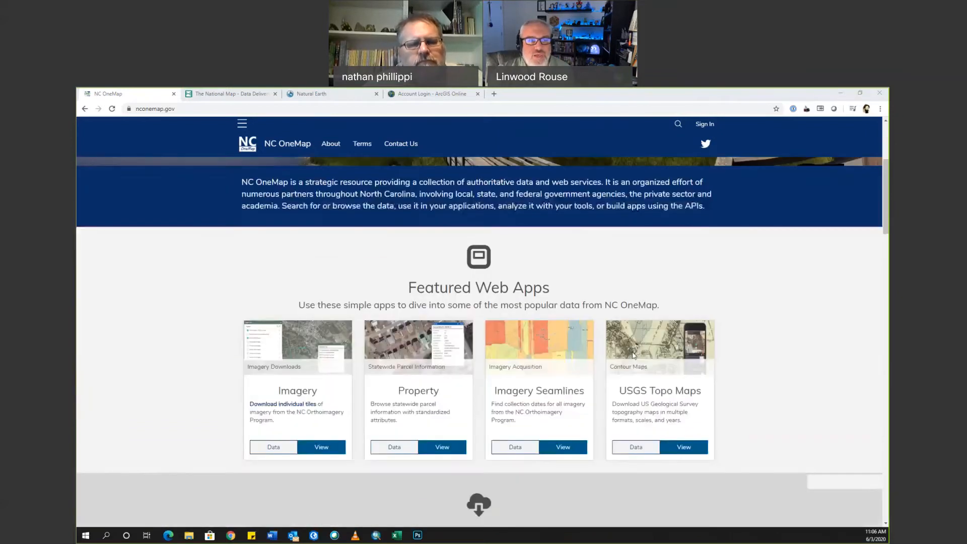
{"action": "scroll", "coordinate": [628, 355], "scroll_direction": "down", "scroll_amount": 2}
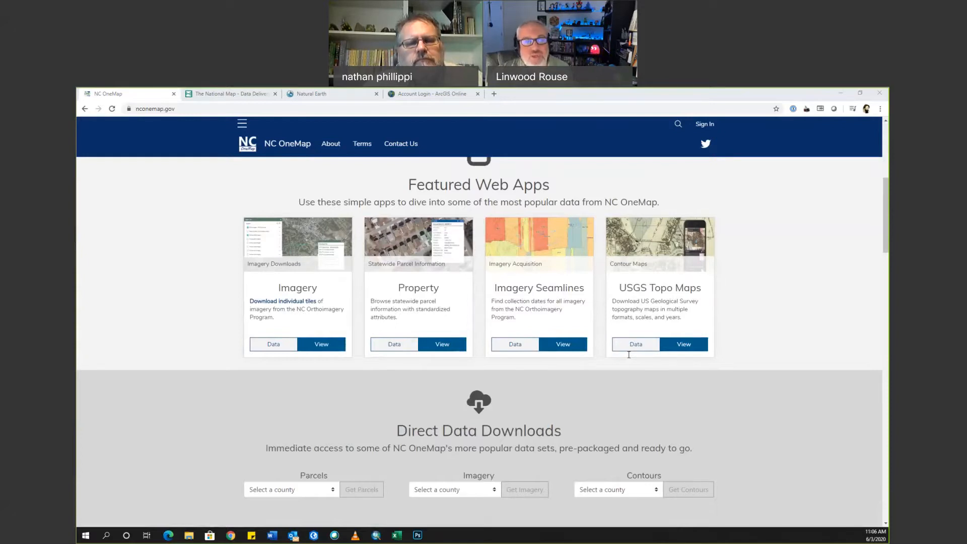
{"action": "scroll", "coordinate": [629, 354], "scroll_direction": "down", "scroll_amount": 2}
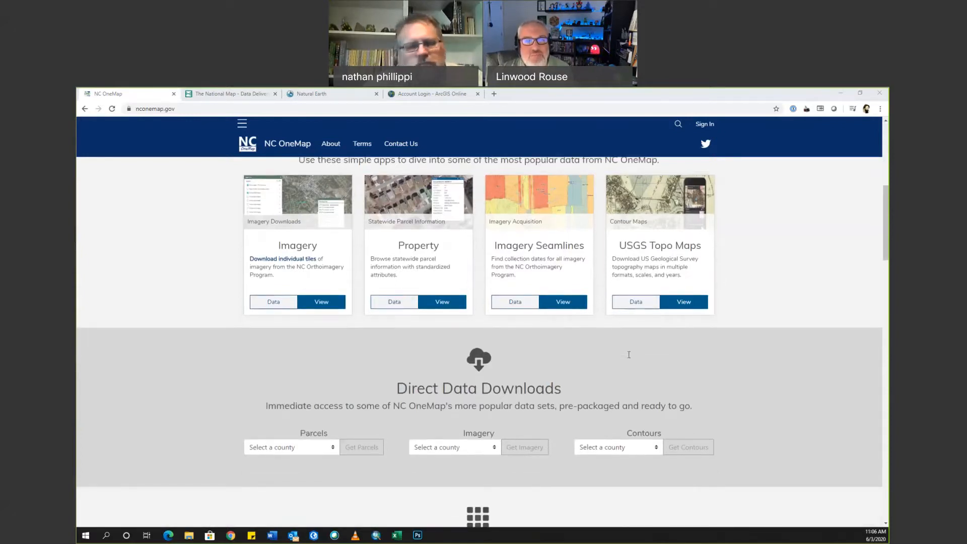
{"action": "scroll", "coordinate": [629, 354], "scroll_direction": "down", "scroll_amount": 2}
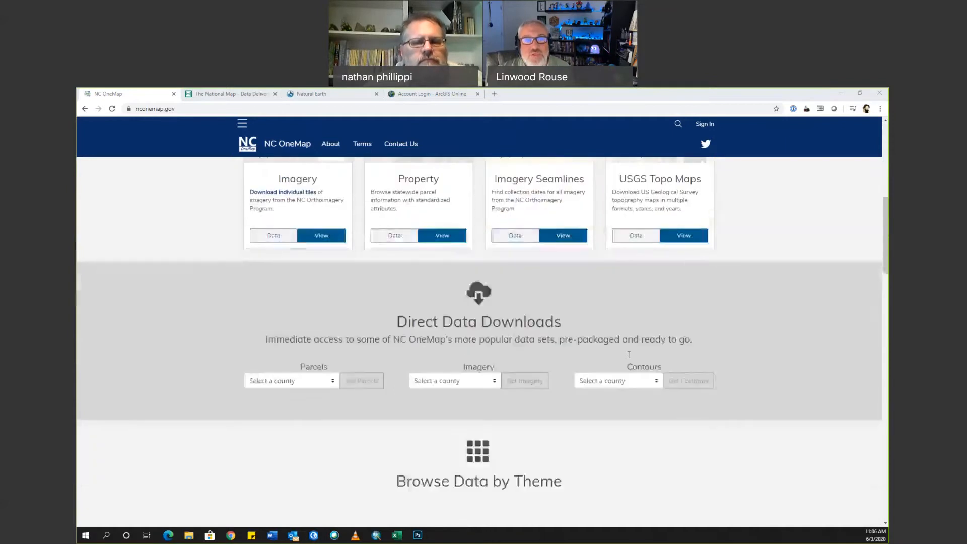
{"action": "scroll", "coordinate": [628, 354], "scroll_direction": "down", "scroll_amount": 2}
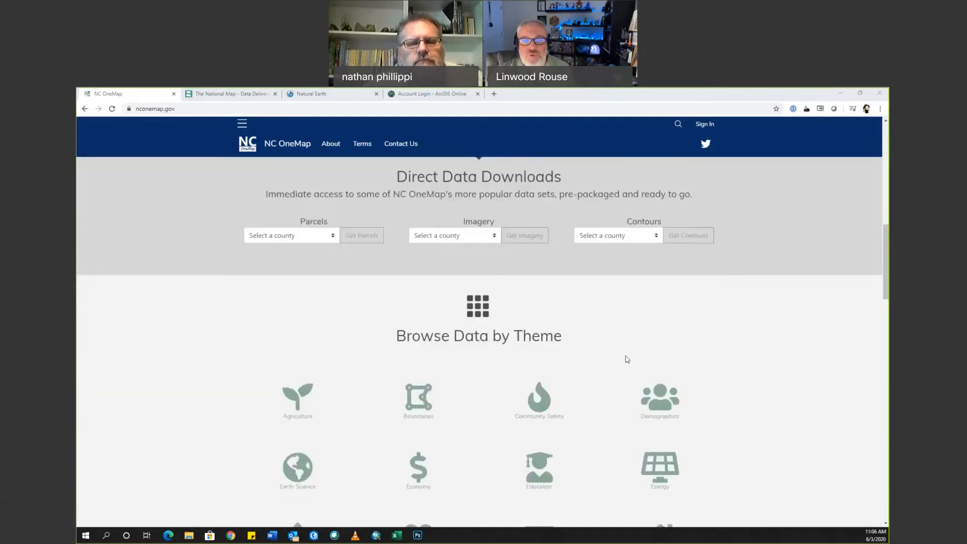
{"action": "scroll", "coordinate": [624, 361], "scroll_direction": "down", "scroll_amount": 3}
{"action": "scroll", "coordinate": [624, 361], "scroll_direction": "down", "scroll_amount": 1}
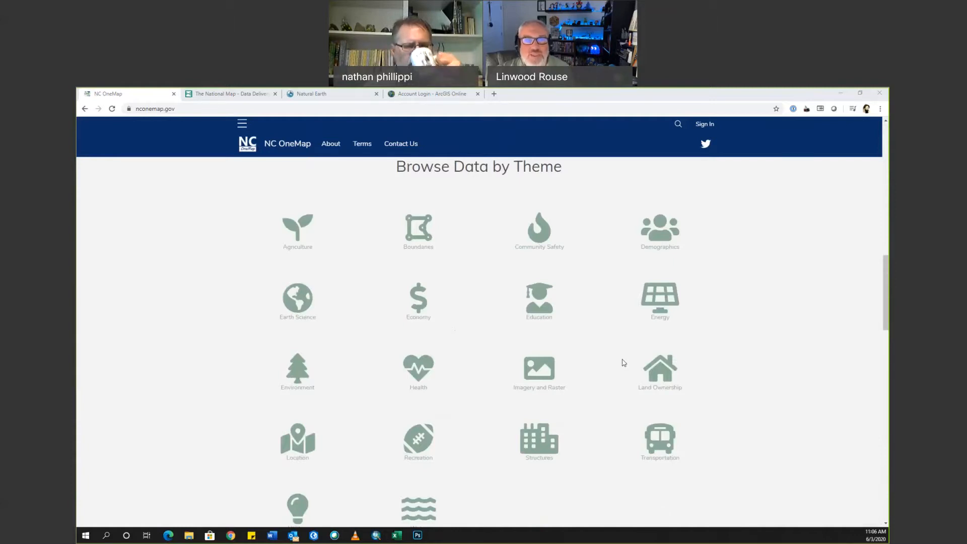
{"action": "scroll", "coordinate": [620, 359], "scroll_direction": "down", "scroll_amount": 1}
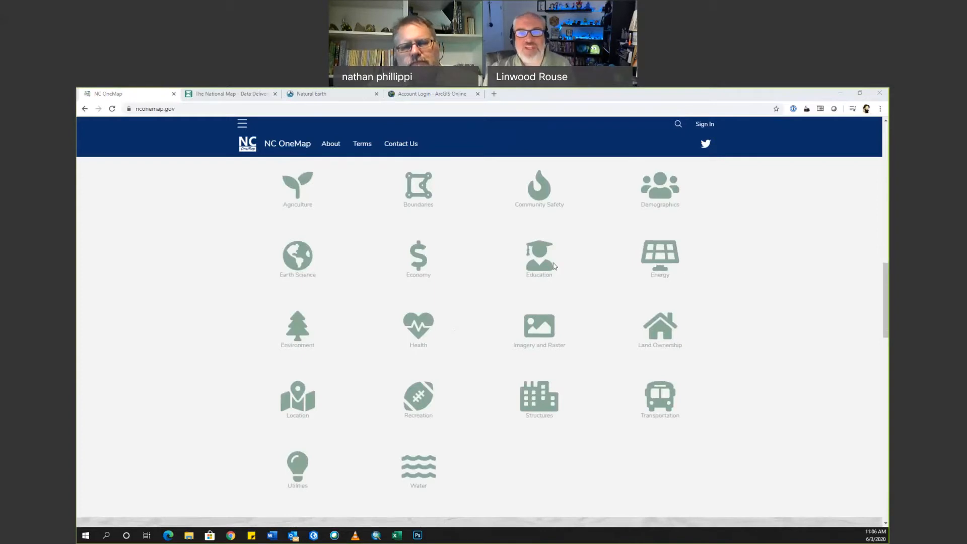
Open the Public Schools dataset from the Education theme and review its description, attributes and related data.
{"action": "left_click", "coordinate": [538, 267]}
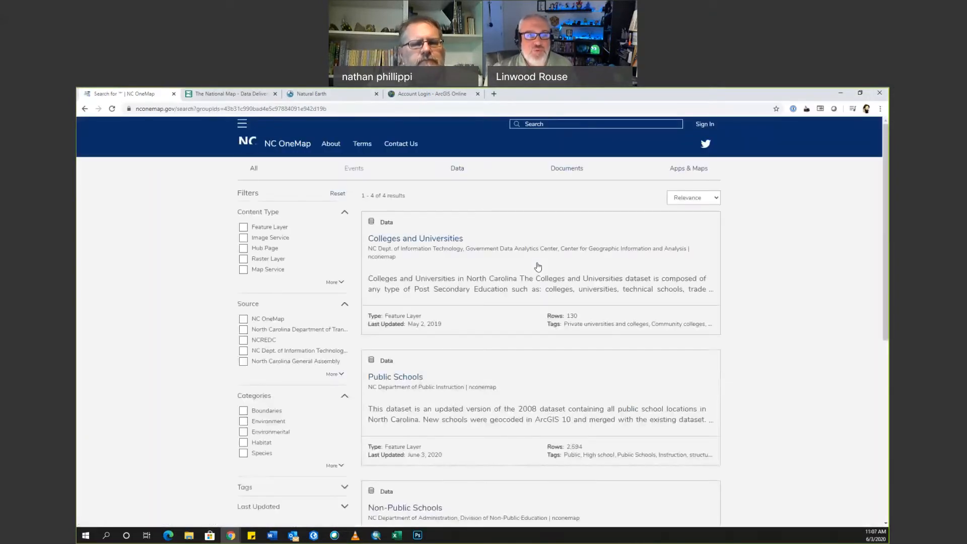
{"action": "left_click", "coordinate": [409, 382]}
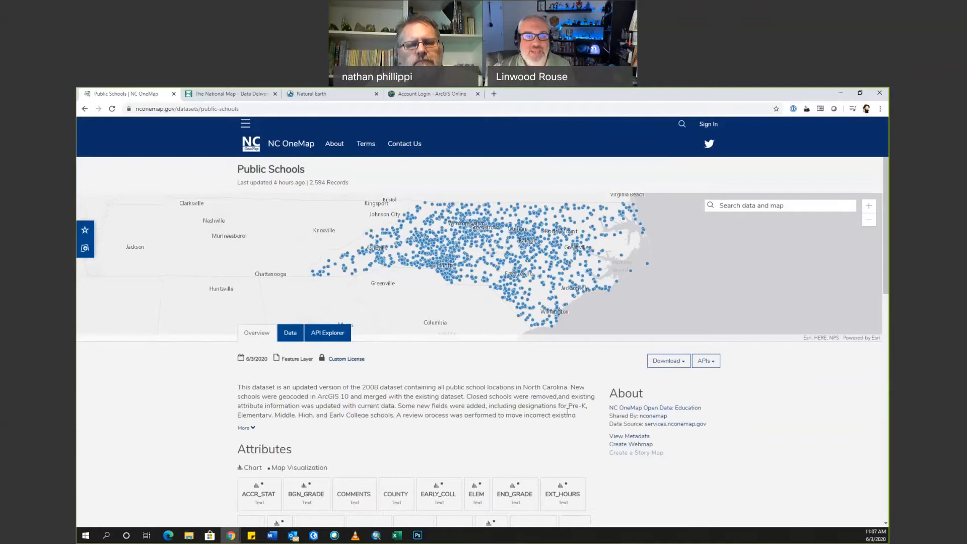
{"action": "scroll", "coordinate": [648, 479], "scroll_direction": "down", "scroll_amount": 1}
{"action": "scroll", "coordinate": [650, 479], "scroll_direction": "down", "scroll_amount": 3}
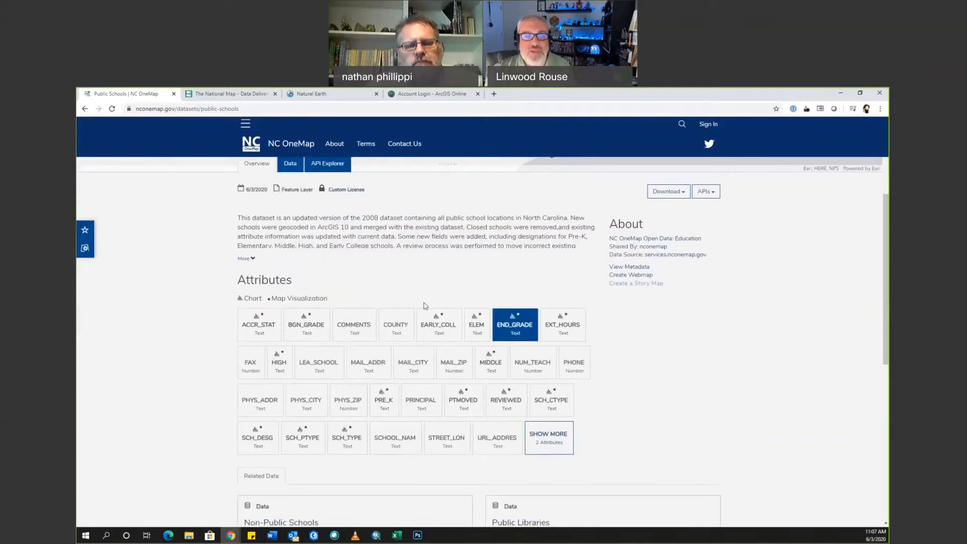
{"action": "scroll", "coordinate": [665, 438], "scroll_direction": "down", "scroll_amount": 4}
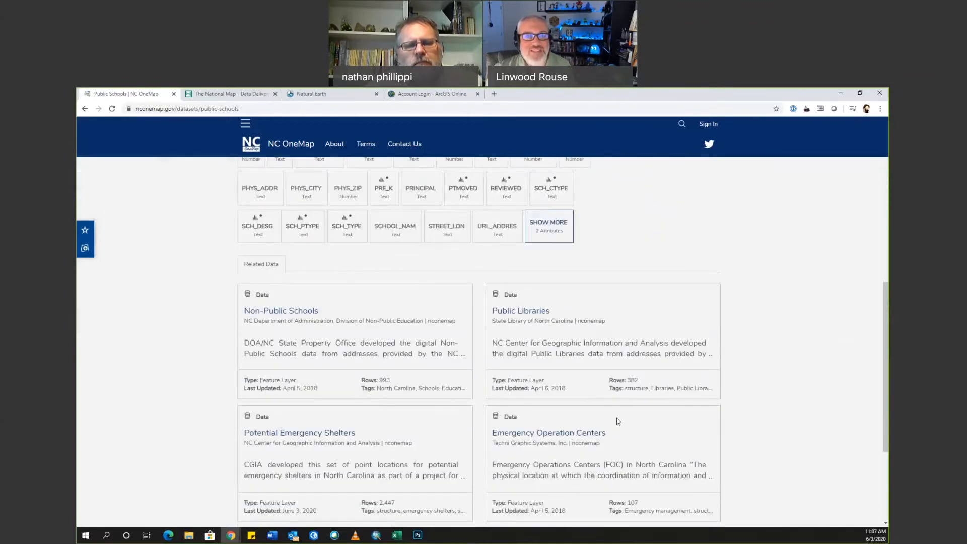
{"action": "scroll", "coordinate": [670, 387], "scroll_direction": "up", "scroll_amount": 3}
{"action": "scroll", "coordinate": [669, 388], "scroll_direction": "up", "scroll_amount": 4}
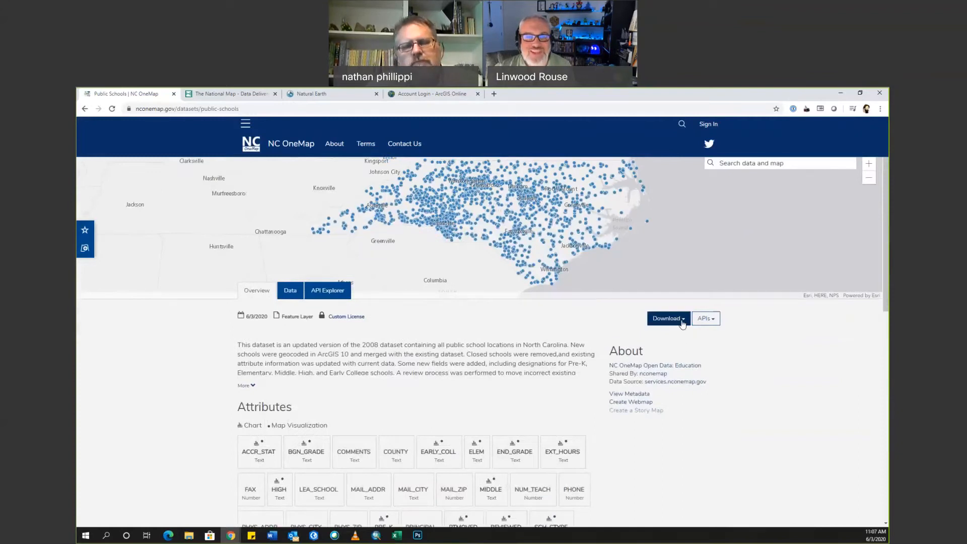
Download the full Public Schools dataset as a shapefile and open the downloaded zip archive.
{"action": "left_click", "coordinate": [684, 323]}
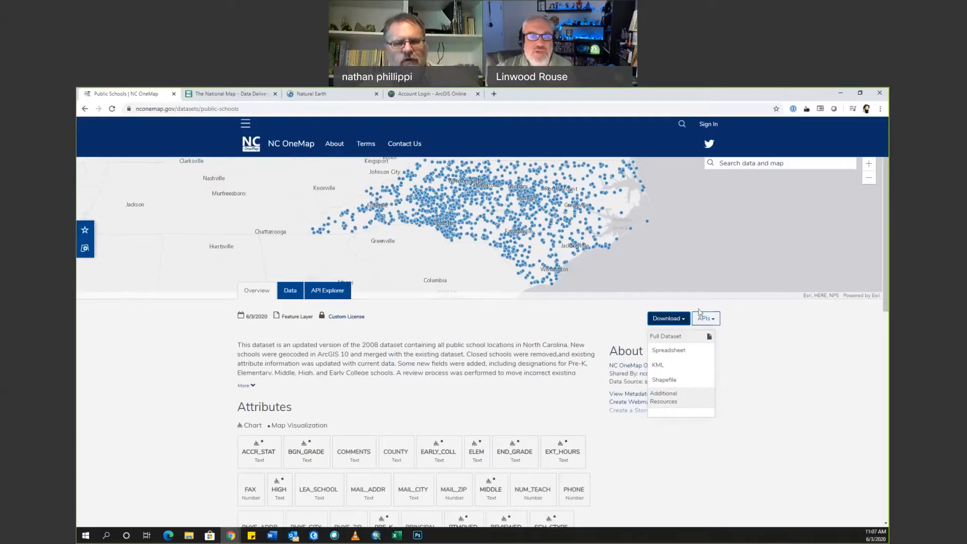
{"action": "left_click", "coordinate": [668, 384]}
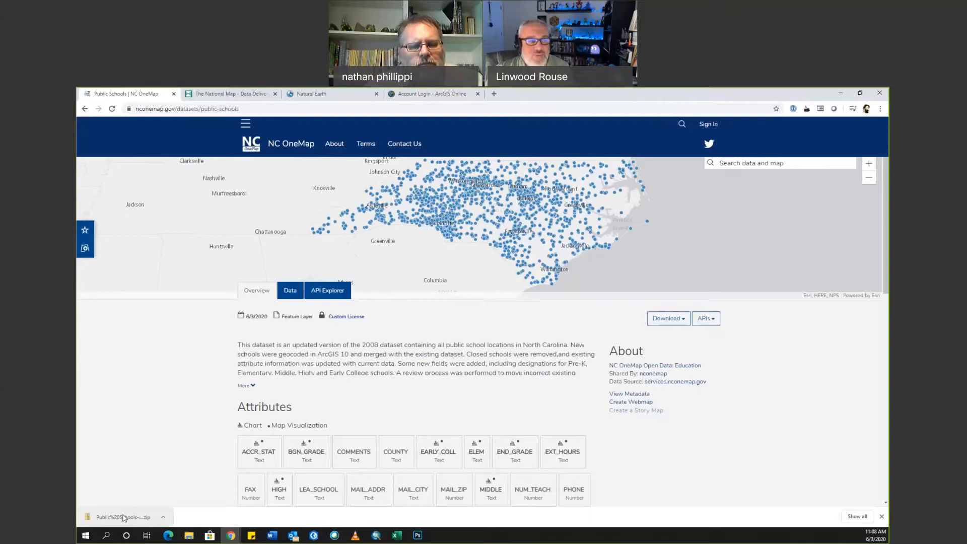
{"action": "left_click", "coordinate": [124, 518]}
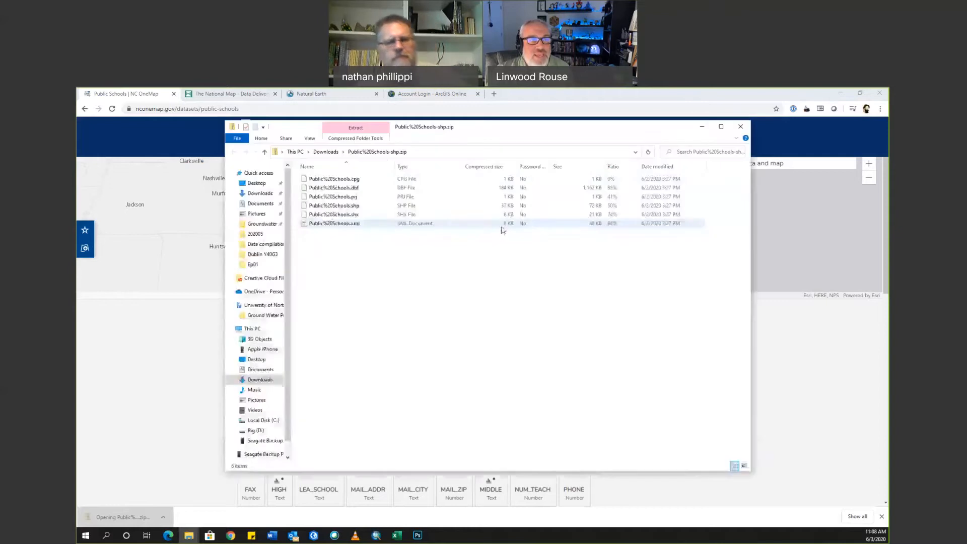
{"action": "left_click", "coordinate": [355, 127]}
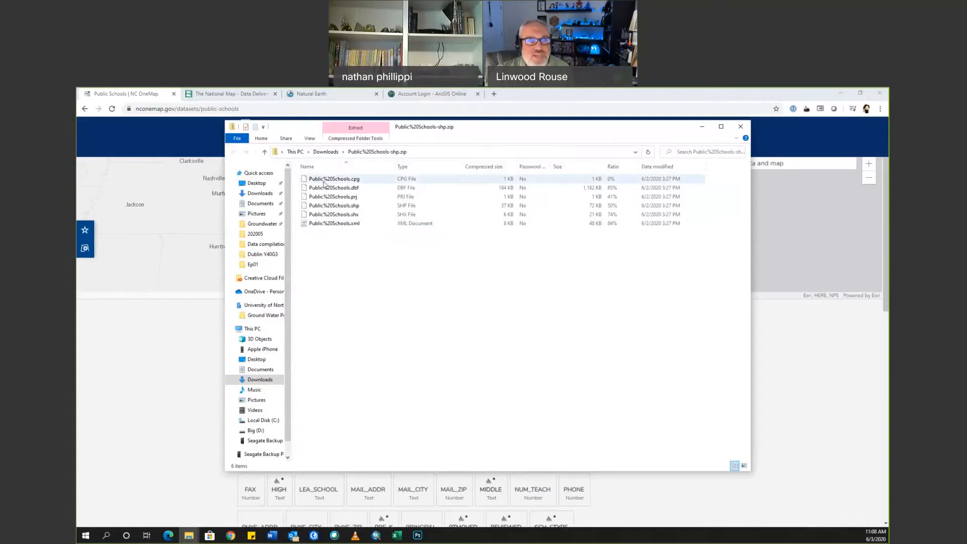
Select all files in the archive, and open the Spatial folder on the C: drive to view its files.
{"action": "left_click", "coordinate": [234, 420]}
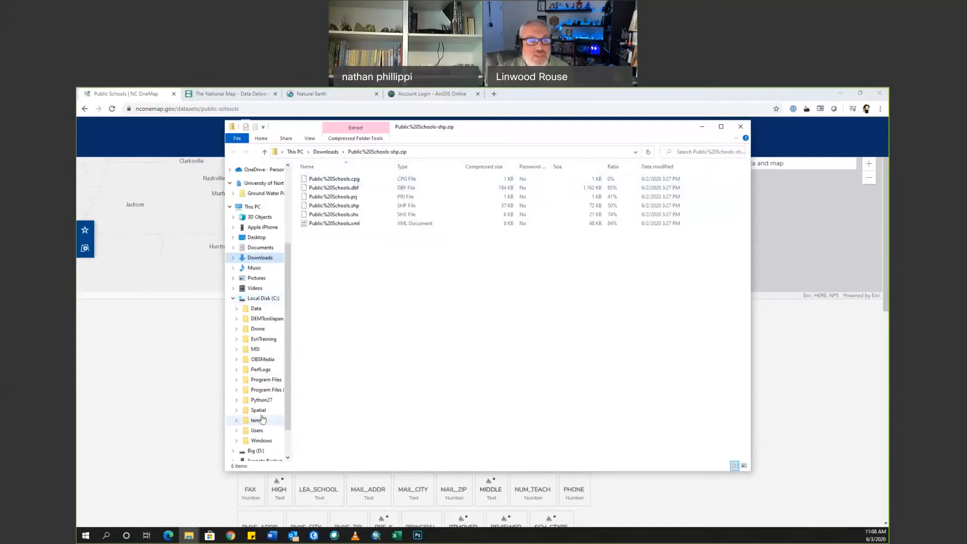
{"action": "left_click_drag", "start_coordinate": [373, 278], "coordinate": [372, 373]}
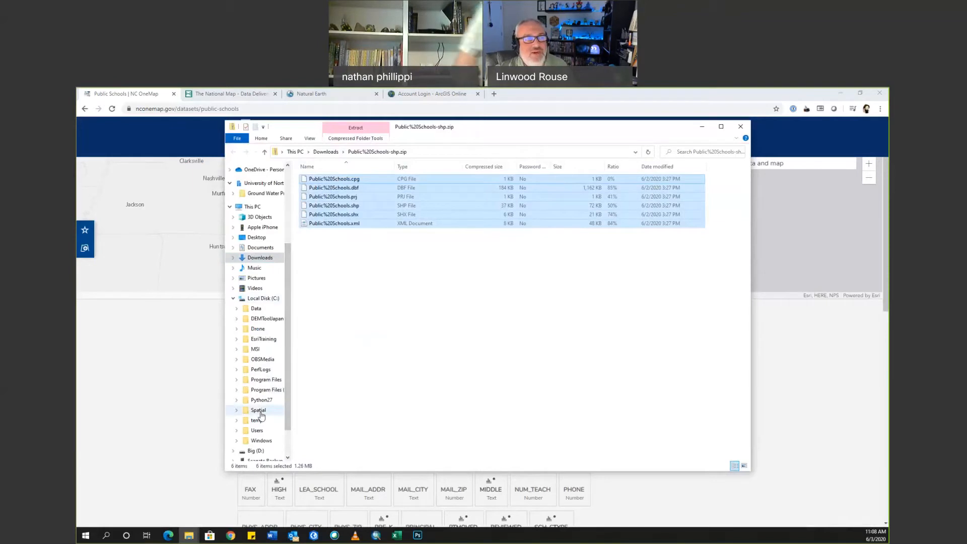
{"action": "left_click", "coordinate": [259, 412]}
{"action": "scroll", "coordinate": [428, 413], "scroll_direction": "down", "scroll_amount": 20}
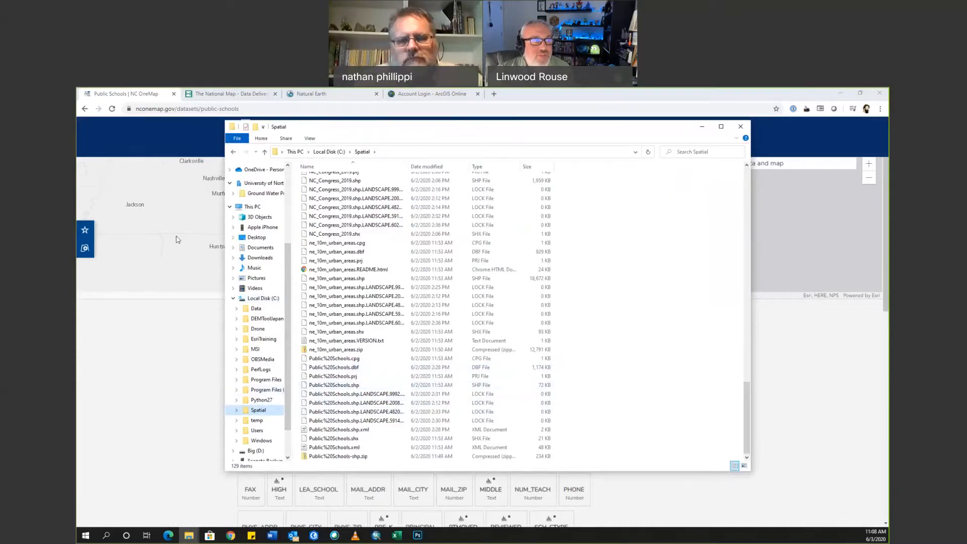
Switch to ArcMap and open the Add Data dialog for the Episode02 map.
{"action": "left_click", "coordinate": [376, 535]}
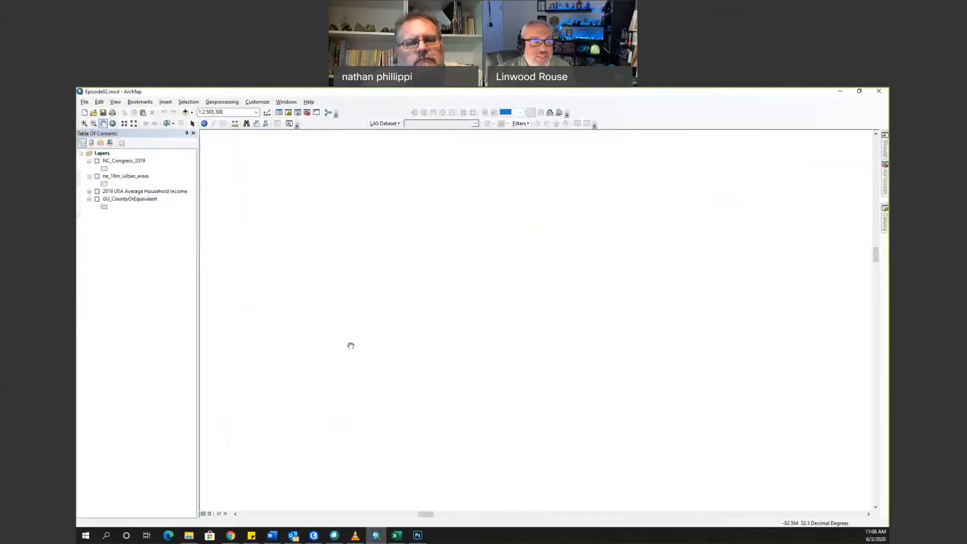
{"action": "left_click", "coordinate": [193, 115]}
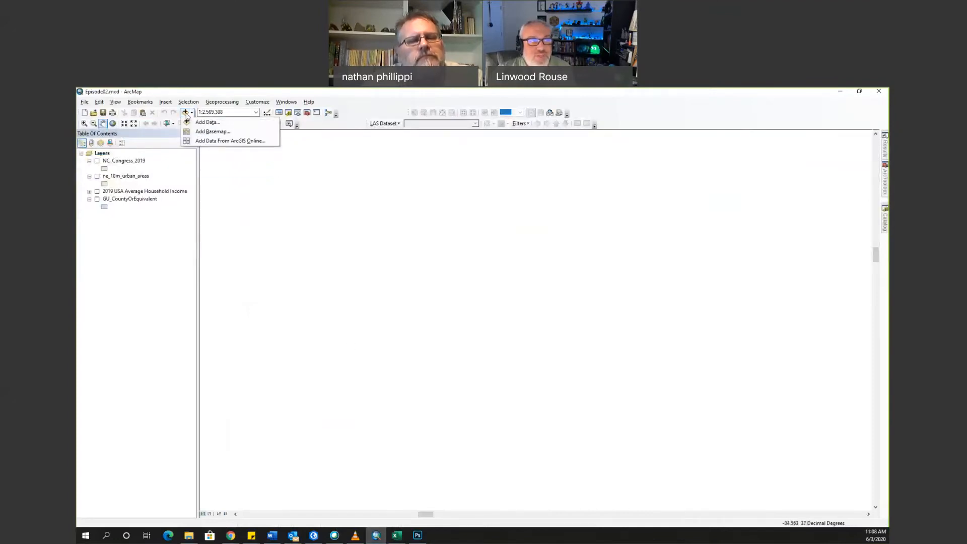
{"action": "left_click", "coordinate": [210, 124]}
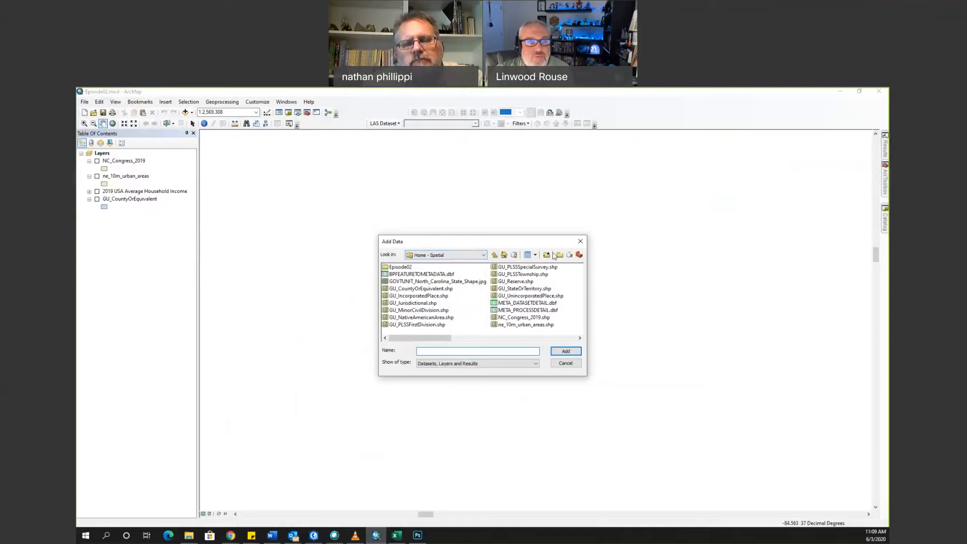
{"action": "left_click", "coordinate": [546, 255]}
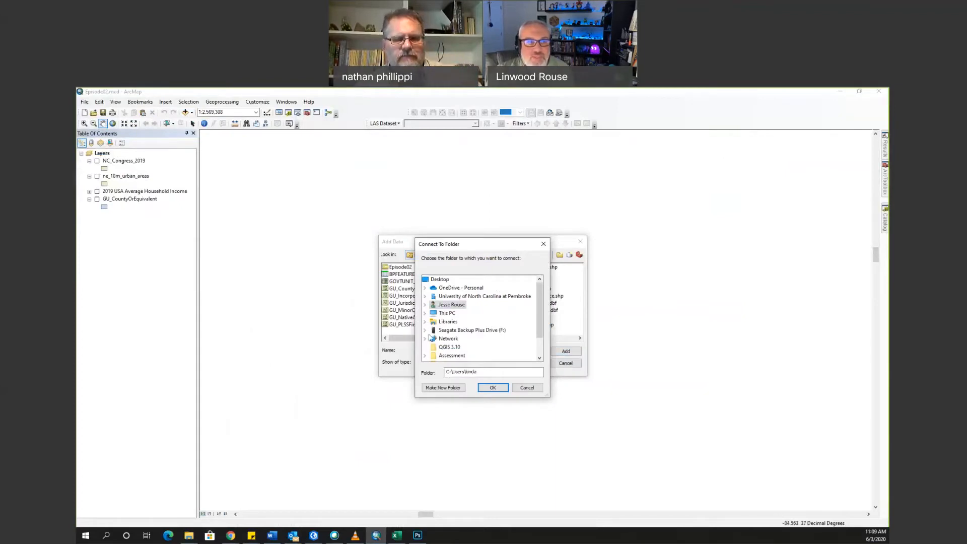
{"action": "left_click", "coordinate": [425, 313]}
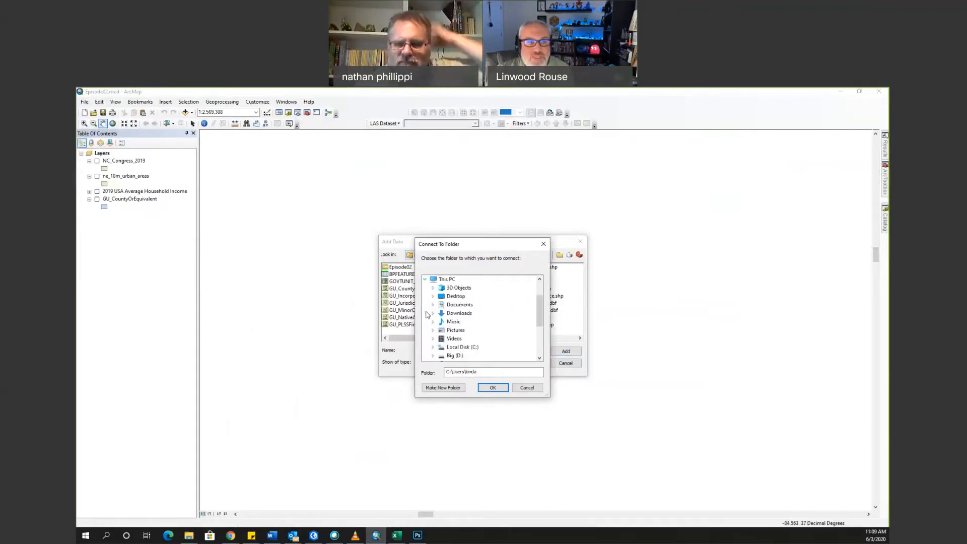
{"action": "left_click", "coordinate": [432, 347]}
{"action": "scroll", "coordinate": [479, 322], "scroll_direction": "down", "scroll_amount": 2}
{"action": "double_click", "coordinate": [461, 313]}
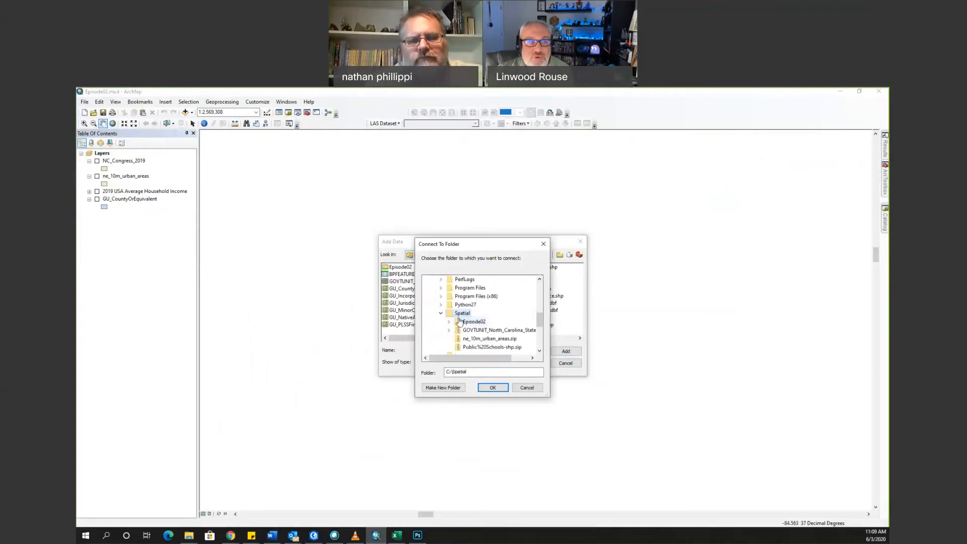
{"action": "left_click", "coordinate": [531, 387]}
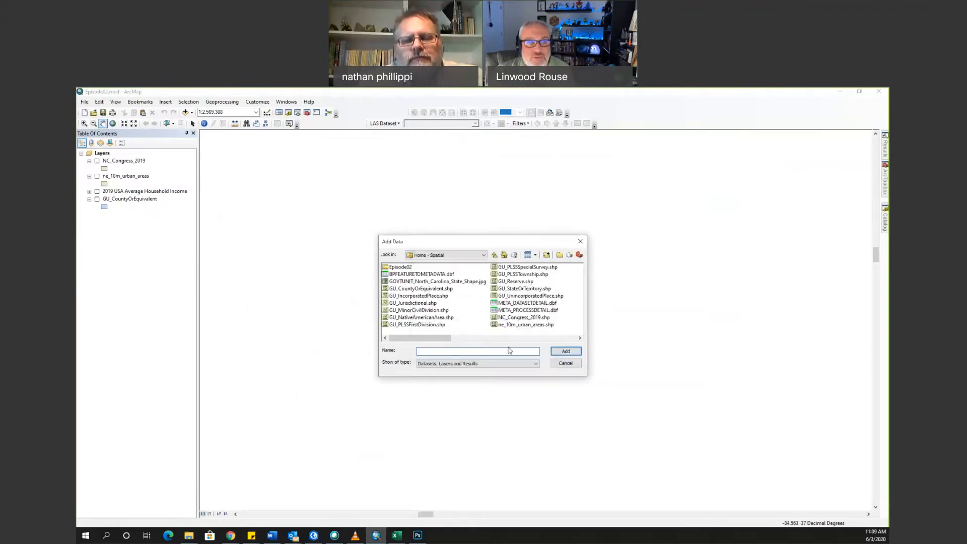
Add Public%20Schools.shp from the Spatial folder to the map as a layer.
{"action": "left_click", "coordinate": [537, 338]}
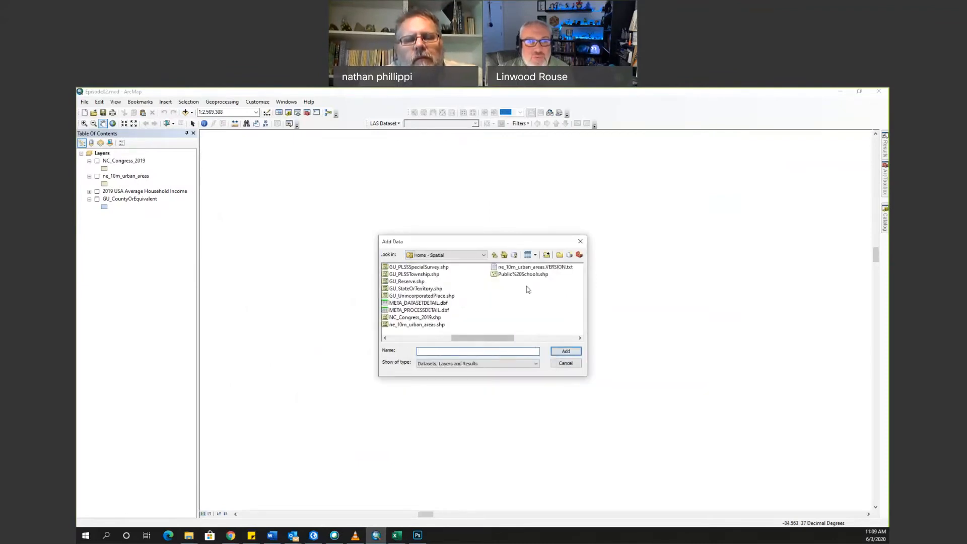
{"action": "left_click", "coordinate": [526, 275]}
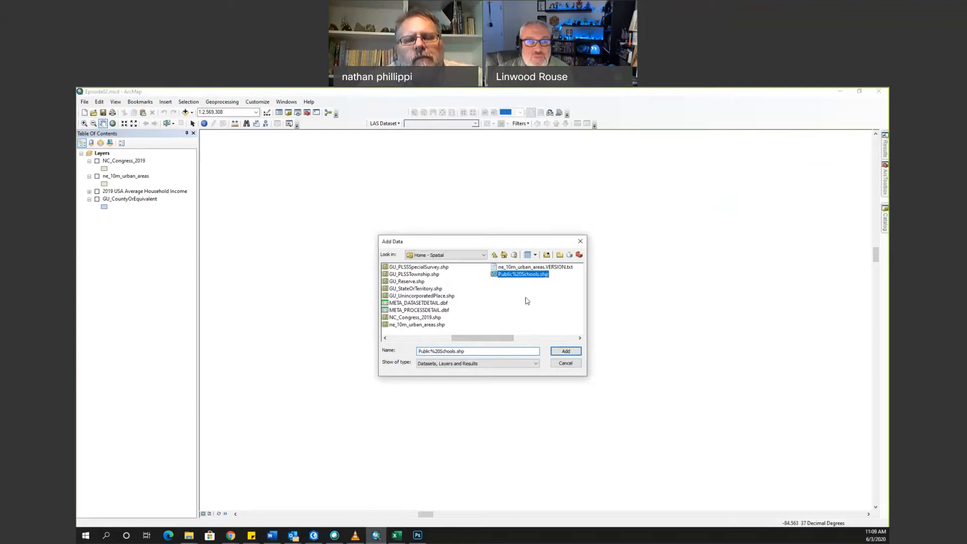
{"action": "left_click", "coordinate": [566, 352]}
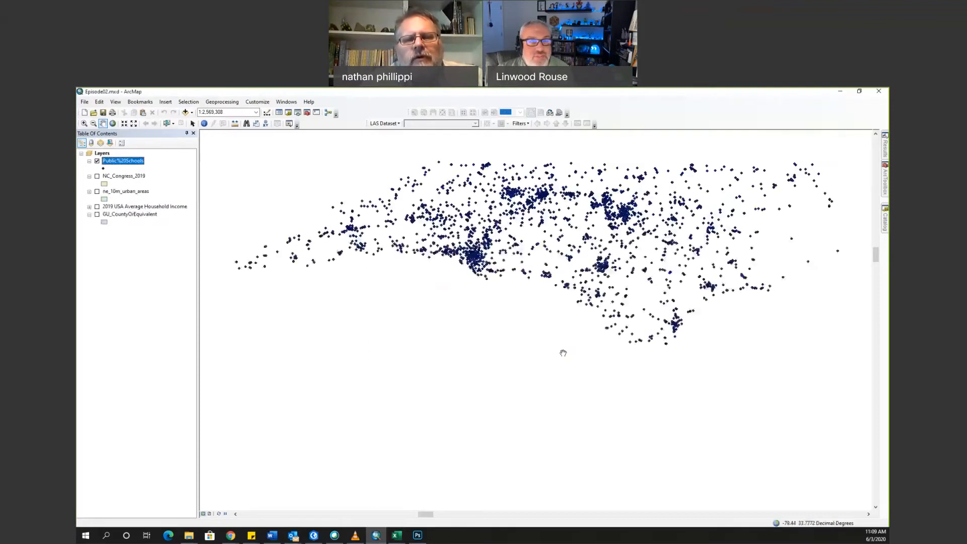
{"action": "left_click_drag", "start_coordinate": [537, 357], "coordinate": [520, 382]}
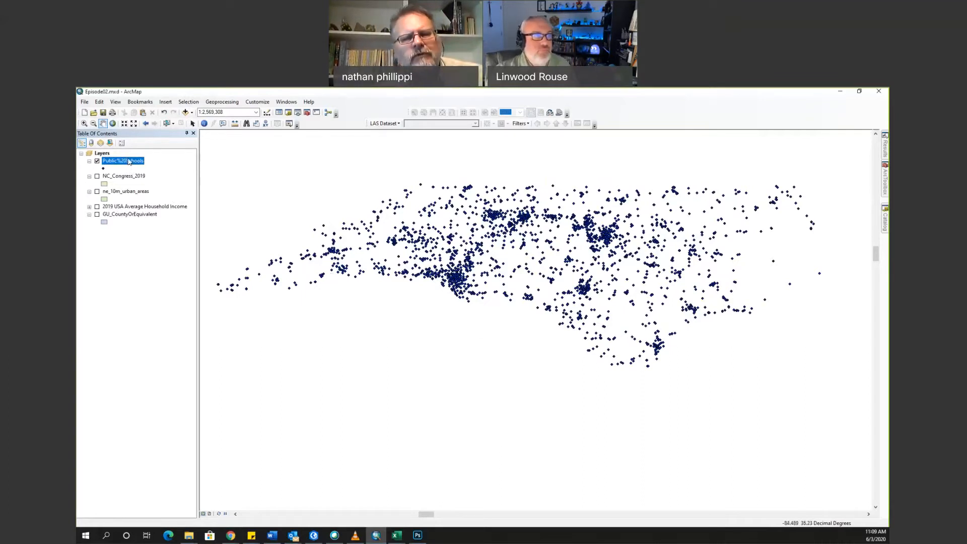
Rename the Public%20Schools layer as Public Schools.
{"action": "left_click", "coordinate": [131, 163]}
{"action": "left_click", "coordinate": [130, 161]}
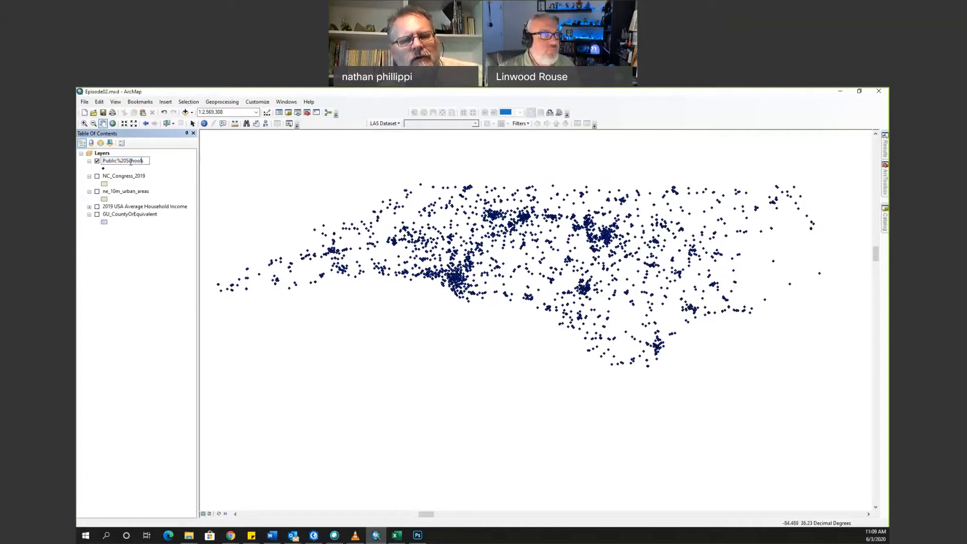
{"action": "key", "text": "BackSpace"}
{"action": "key", "text": "BackSpace"}
{"action": "key", "text": "BackSpace"}
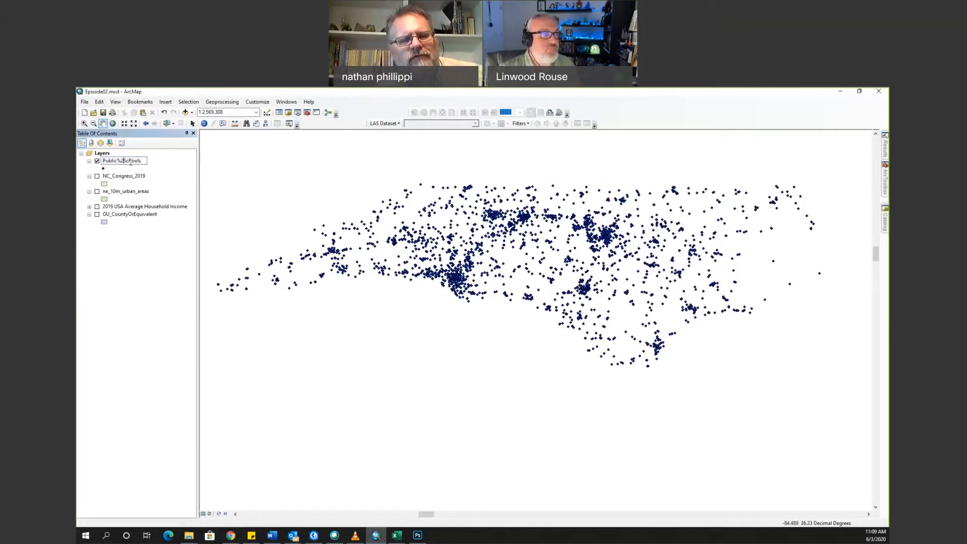
{"action": "key", "text": "Return"}
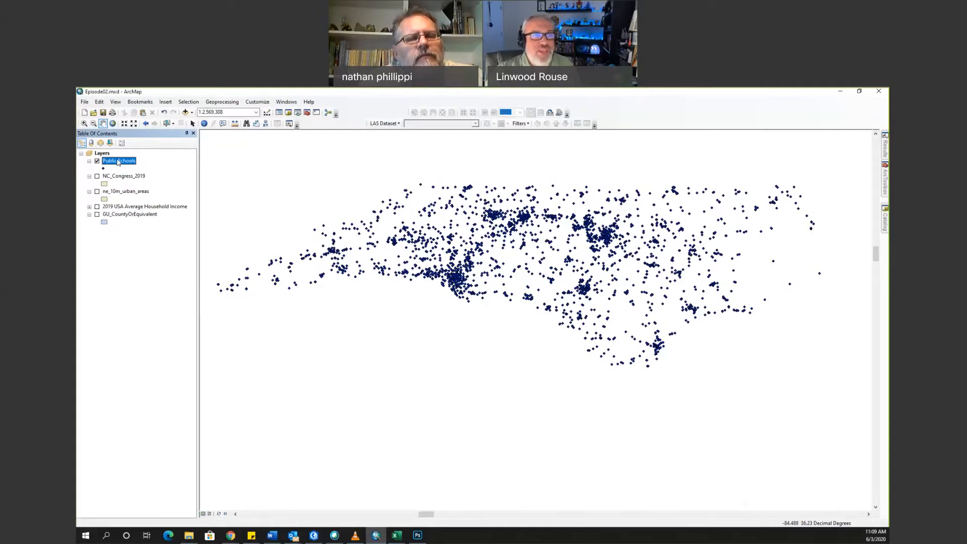
Symbolize the Public Schools layer with the Hexagon 2 marker in orange.
{"action": "left_click", "coordinate": [102, 169]}
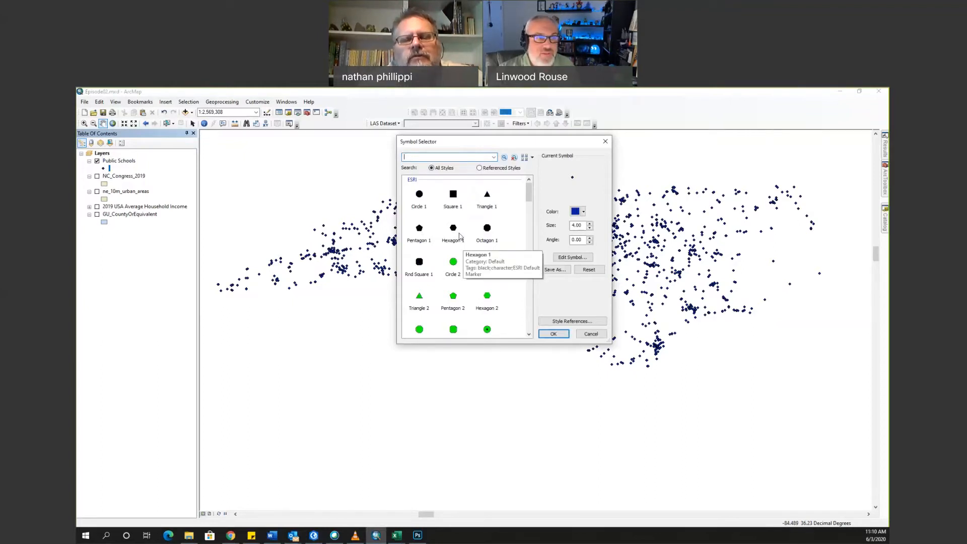
{"action": "left_click", "coordinate": [486, 296]}
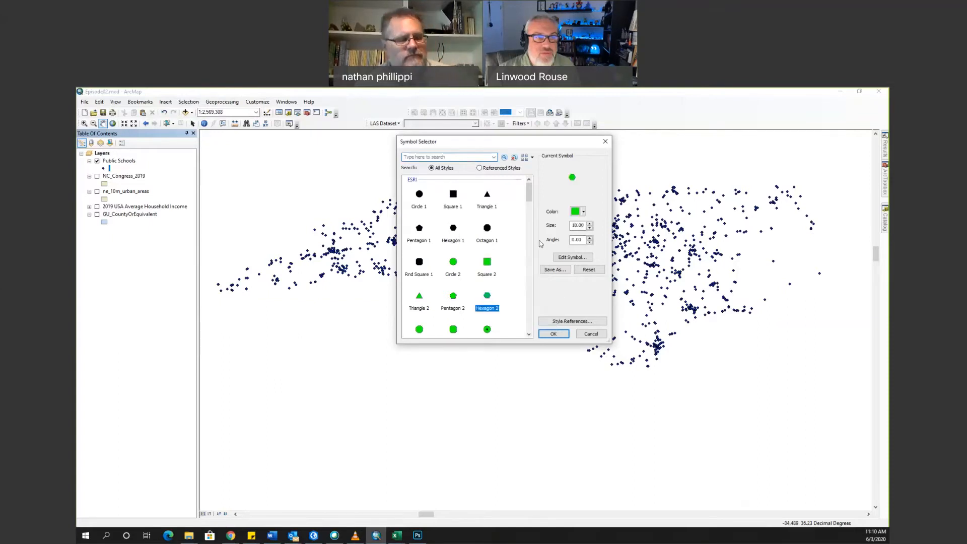
{"action": "left_click", "coordinate": [583, 211]}
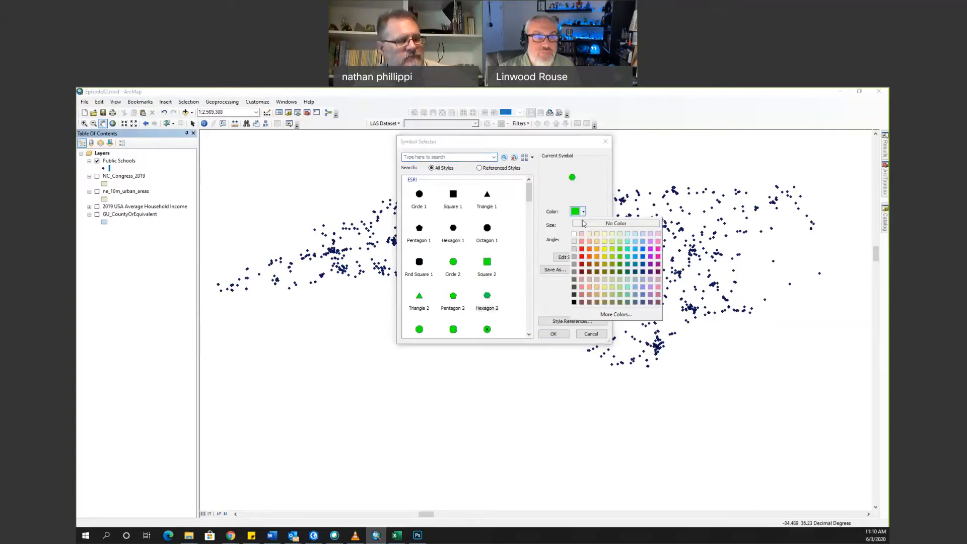
{"action": "left_click", "coordinate": [596, 260]}
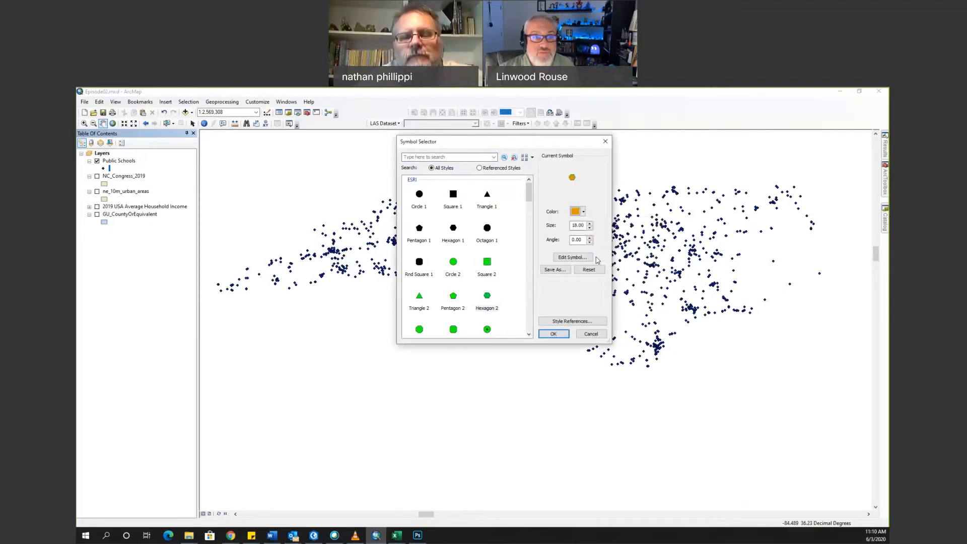
{"action": "left_click", "coordinate": [560, 335]}
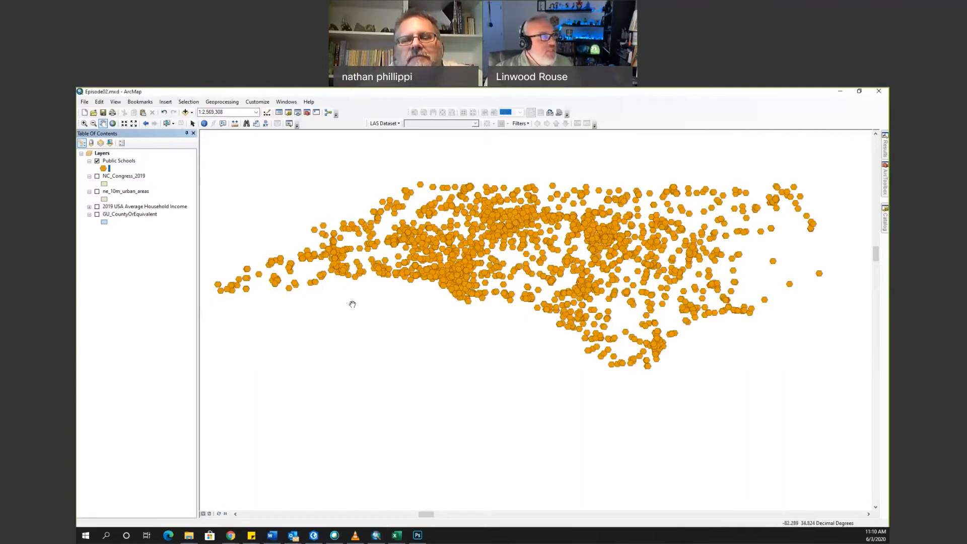
Switch to Chrome and open the TNM Download page from the USGS National Map viewer.
{"action": "key", "text": "alt+Tab"}
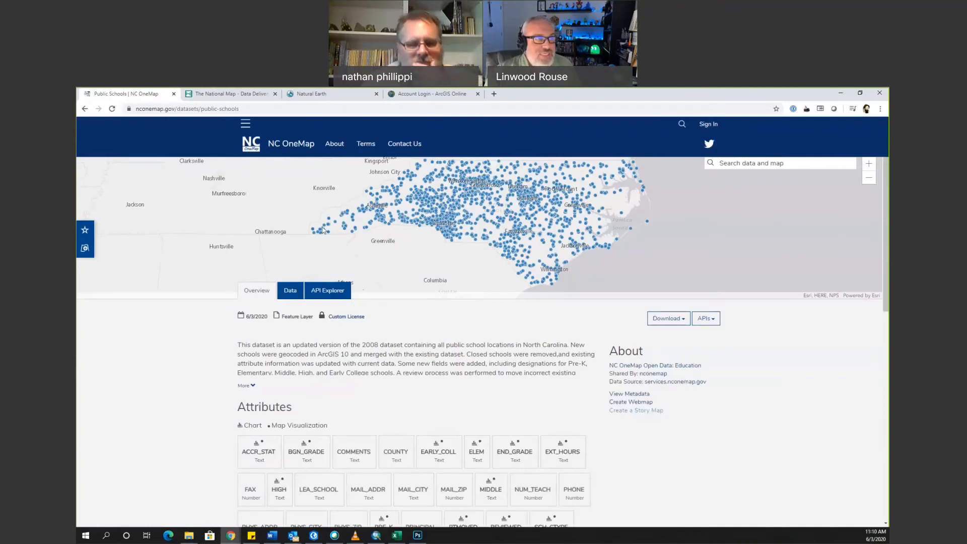
{"action": "left_click", "coordinate": [246, 96]}
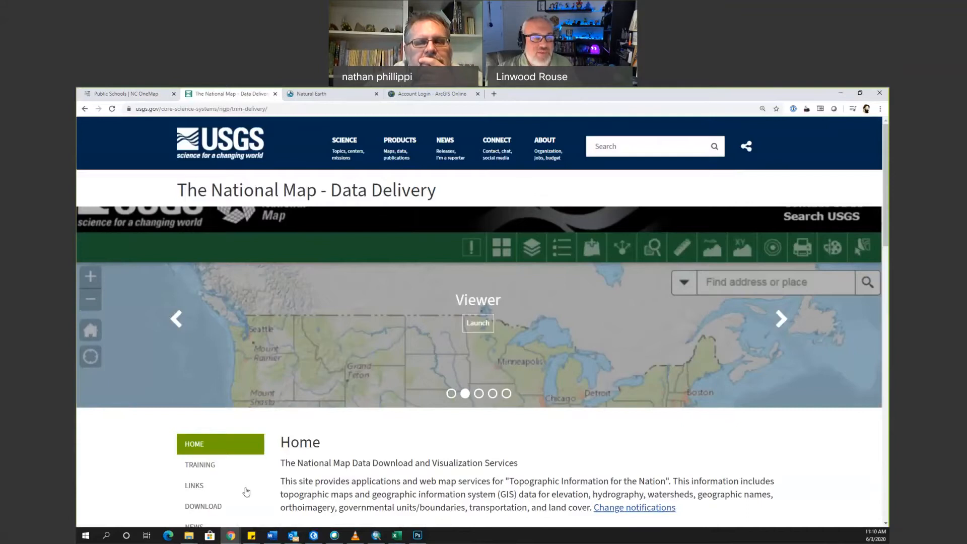
{"action": "left_click", "coordinate": [212, 508]}
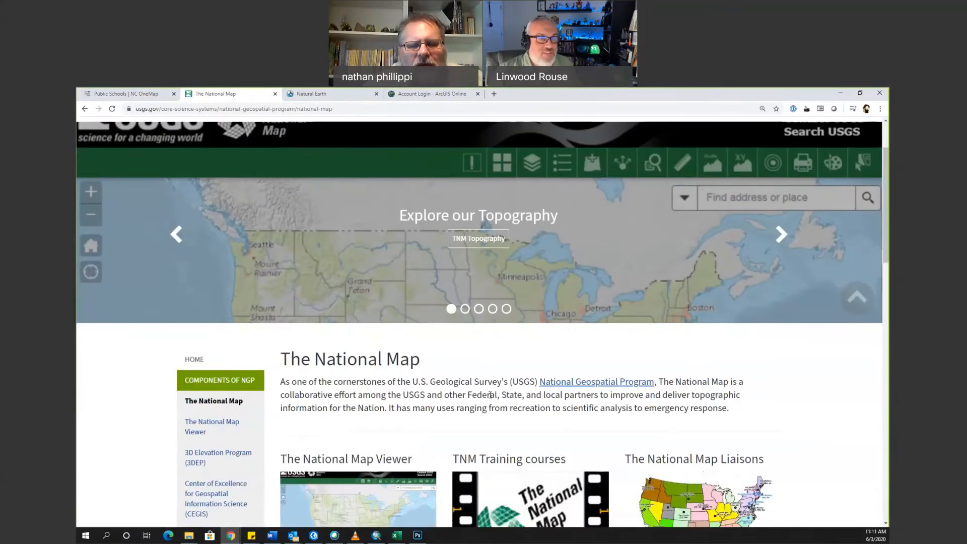
{"action": "left_click", "coordinate": [237, 422]}
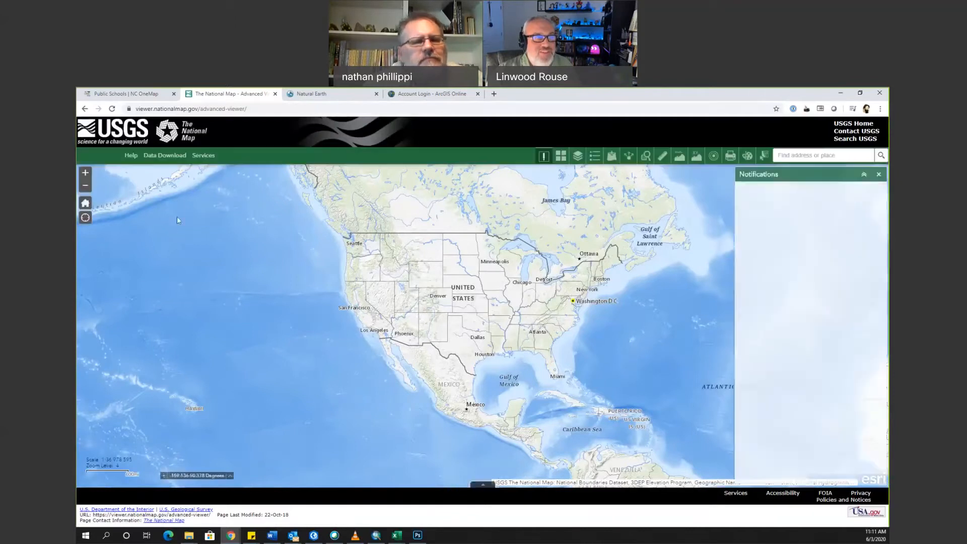
{"action": "left_click", "coordinate": [164, 155]}
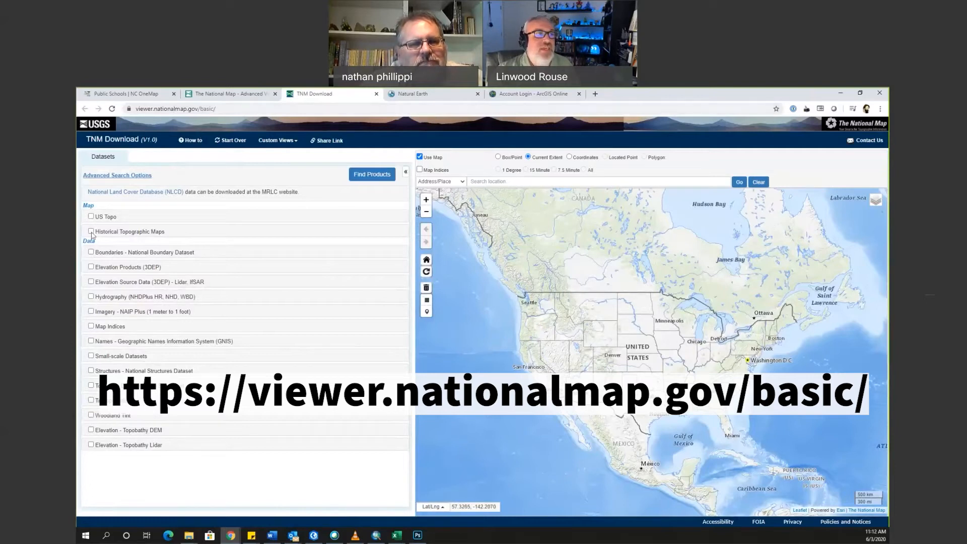
Find National Boundary Dataset products for the North Carolina area, add the North Carolina state shapefile to the cart, and view the cart.
{"action": "left_click", "coordinate": [91, 251]}
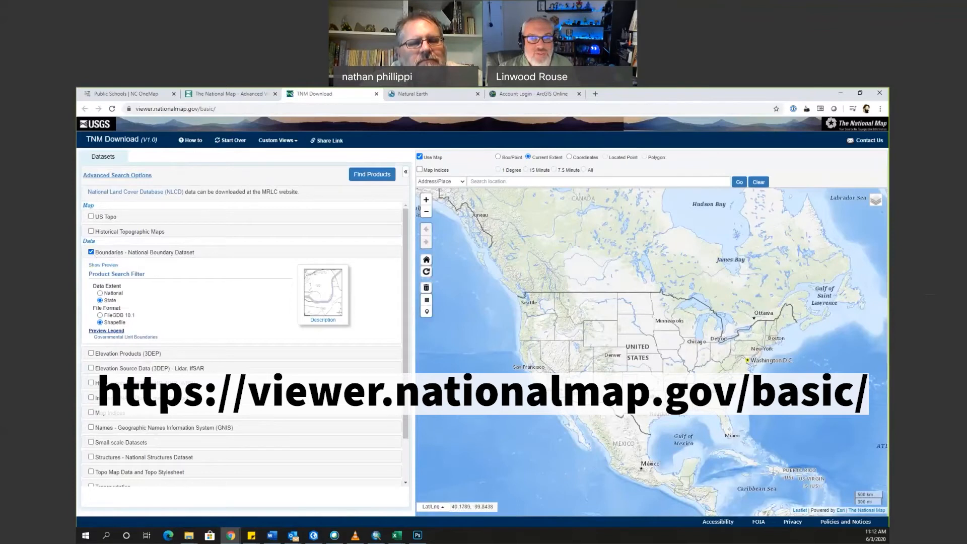
{"action": "scroll", "coordinate": [769, 352], "scroll_direction": "up", "scroll_amount": 4}
{"action": "left_click_drag", "start_coordinate": [768, 352], "coordinate": [747, 335]}
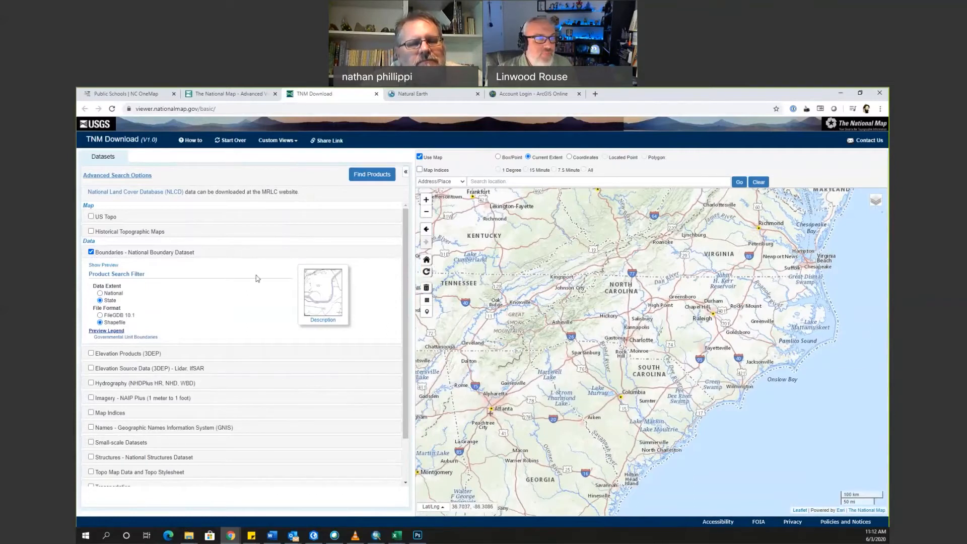
{"action": "left_click", "coordinate": [373, 174]}
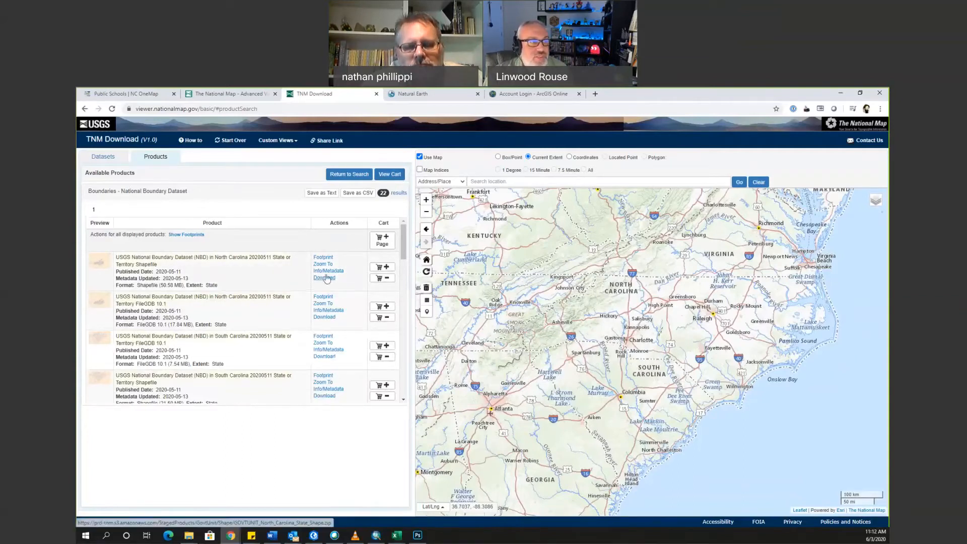
{"action": "left_click", "coordinate": [386, 267]}
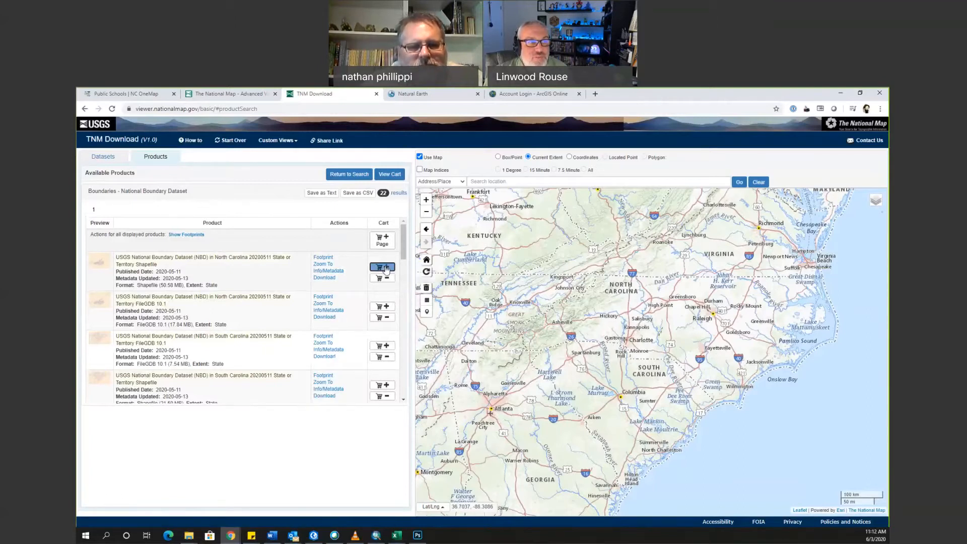
{"action": "left_click", "coordinate": [390, 174]}
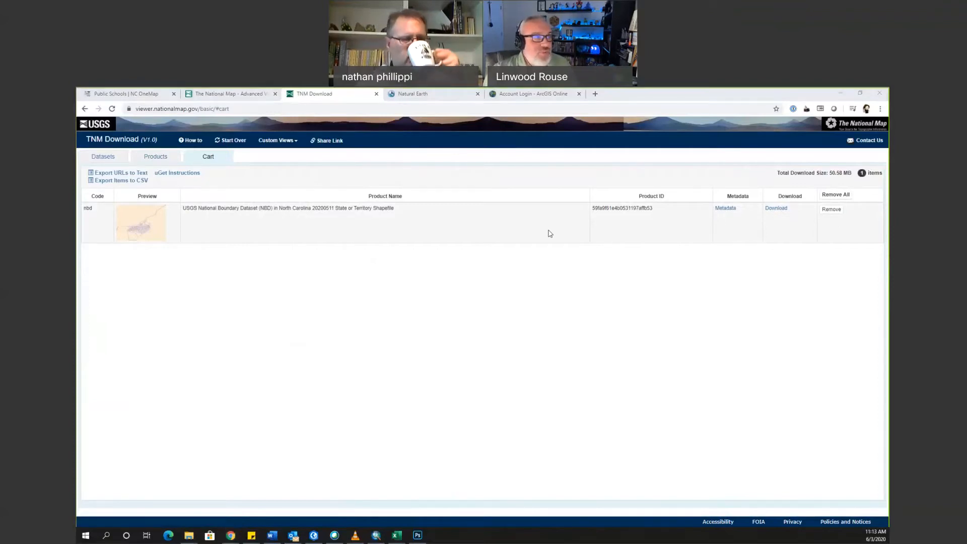
Switch to ArcMap, show the GU_CountyOrEquivalent layer, and symbolize it by unique values of State_Name with all values added.
{"action": "key", "text": "alt+Tab"}
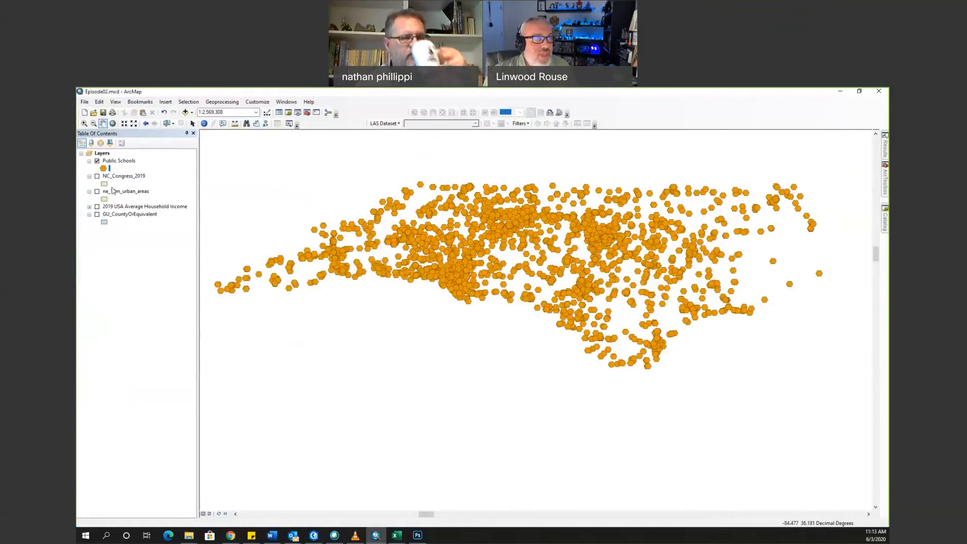
{"action": "left_click", "coordinate": [96, 215]}
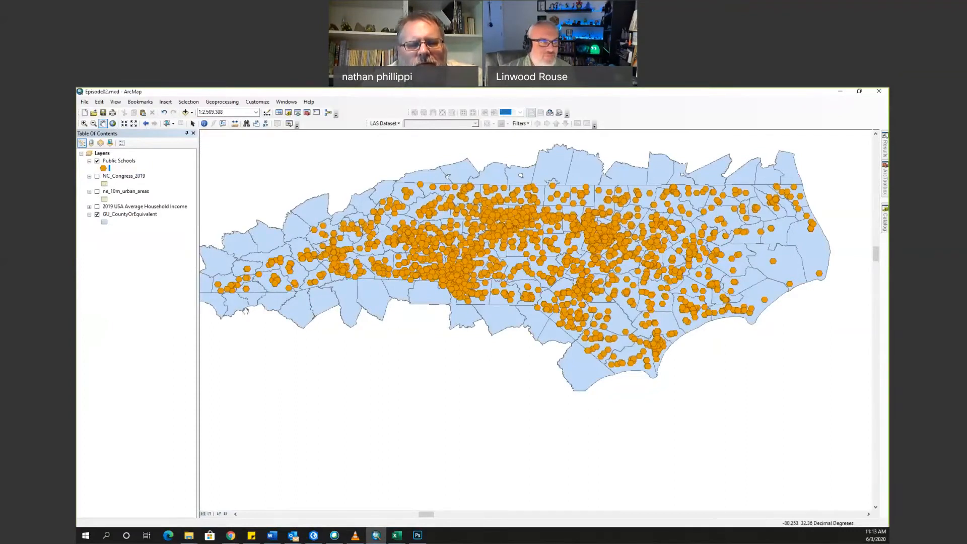
{"action": "left_click", "coordinate": [140, 216]}
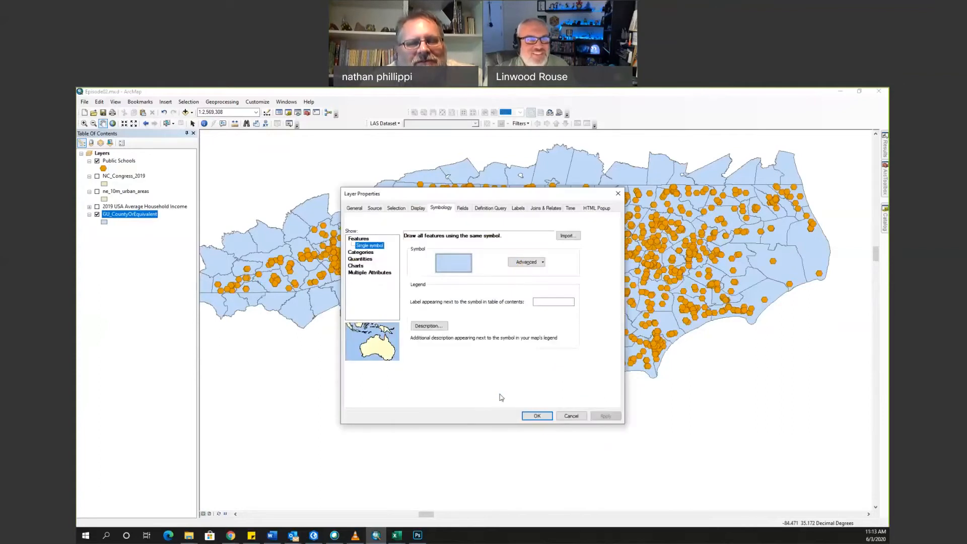
{"action": "left_click", "coordinate": [362, 252]}
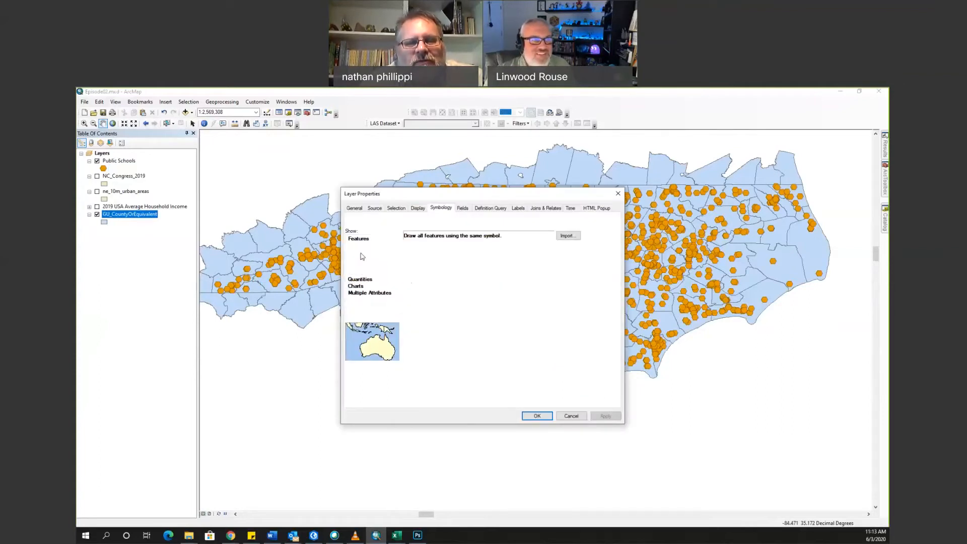
{"action": "left_click", "coordinate": [432, 254]}
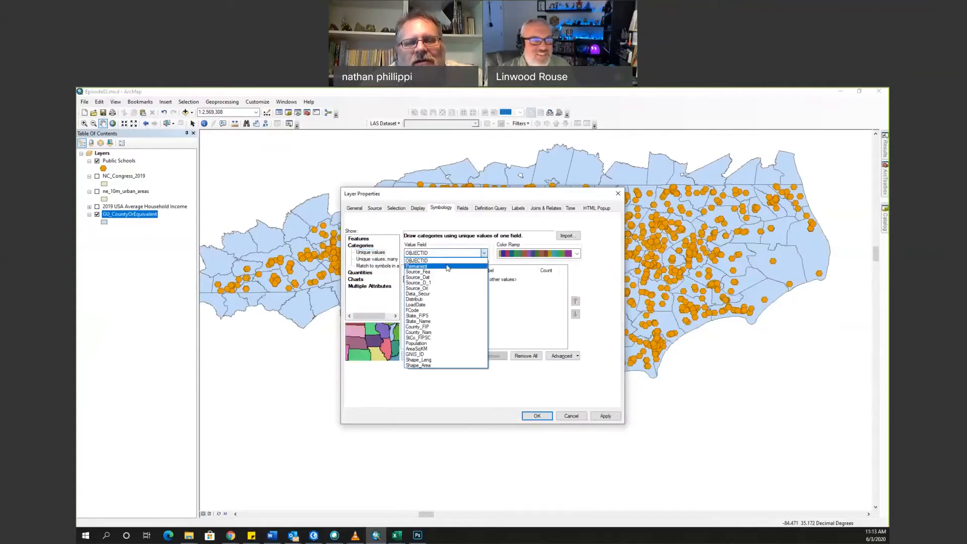
{"action": "left_click", "coordinate": [454, 321]}
{"action": "left_click", "coordinate": [427, 356]}
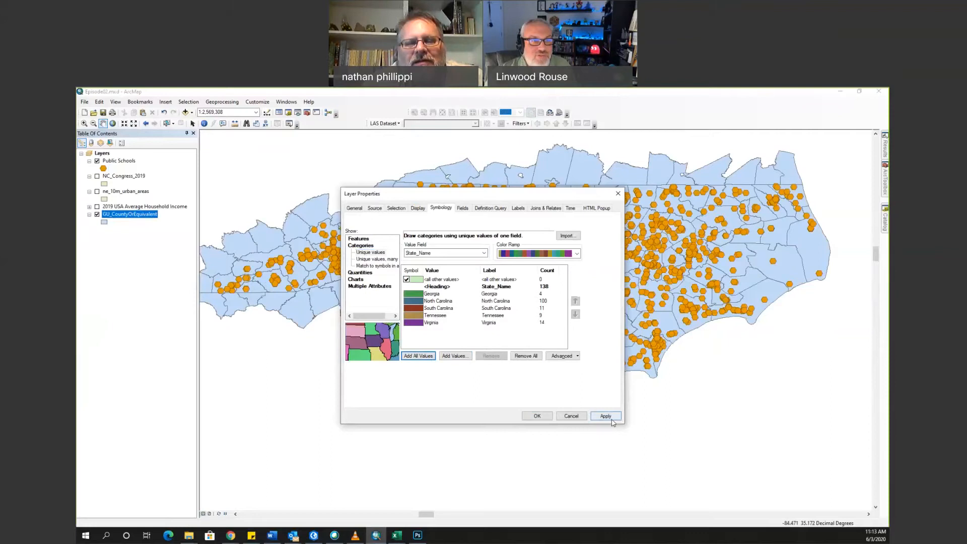
{"action": "left_click", "coordinate": [605, 416]}
{"action": "left_click", "coordinate": [535, 417]}
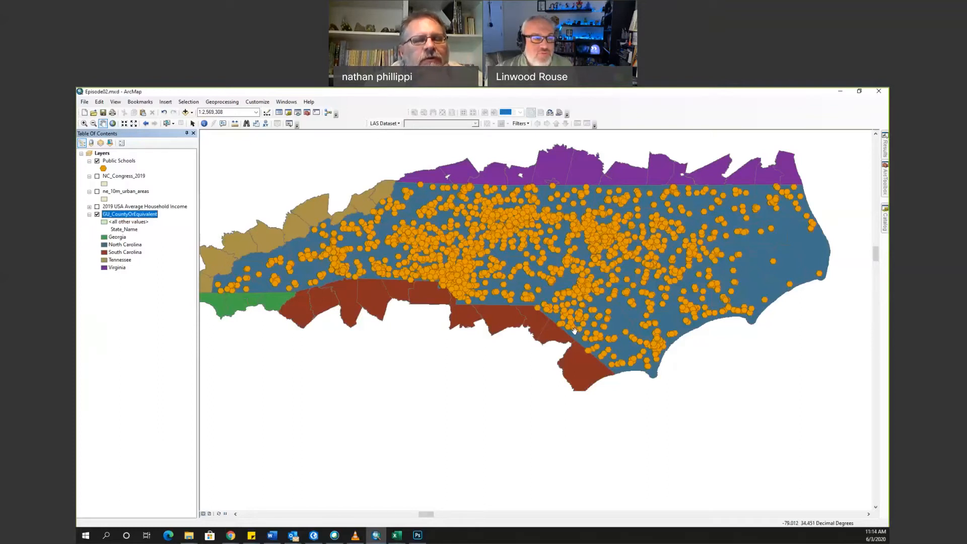
Switch to Chrome, open Natural Earth's large scale 1:10m Cultural downloads, and examine the available themes, including Urban Areas.
{"action": "left_click", "coordinate": [226, 538]}
{"action": "left_click", "coordinate": [227, 537]}
{"action": "left_click", "coordinate": [227, 536]}
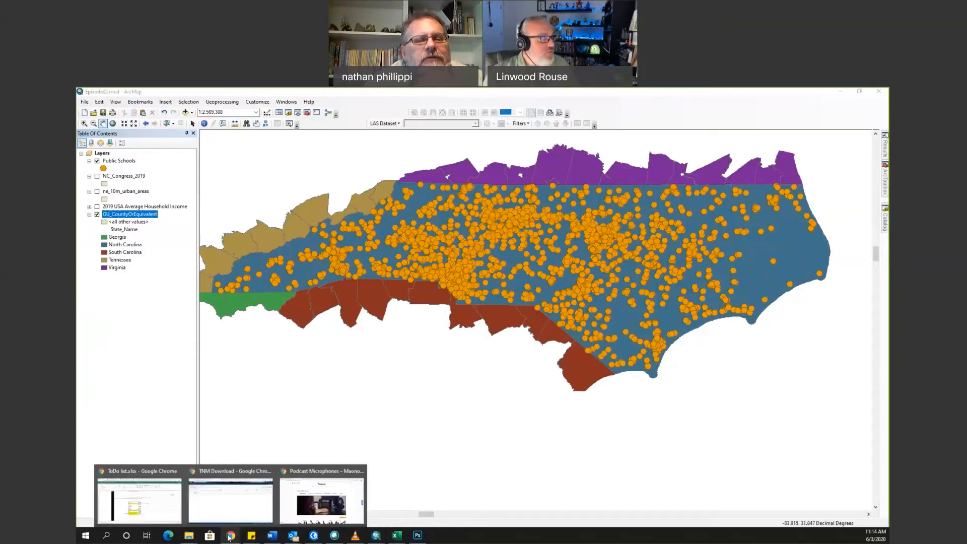
{"action": "left_click", "coordinate": [230, 499]}
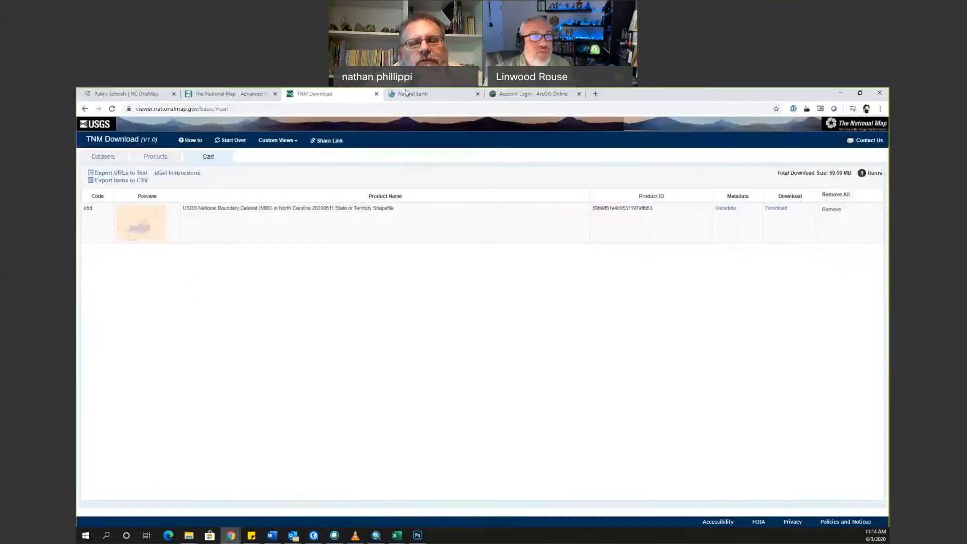
{"action": "left_click", "coordinate": [405, 93]}
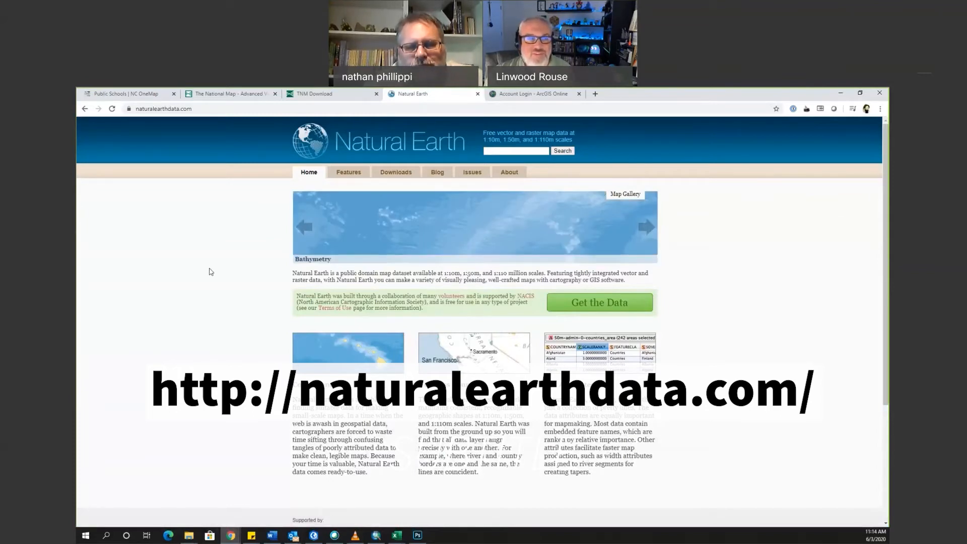
{"action": "left_click", "coordinate": [401, 176]}
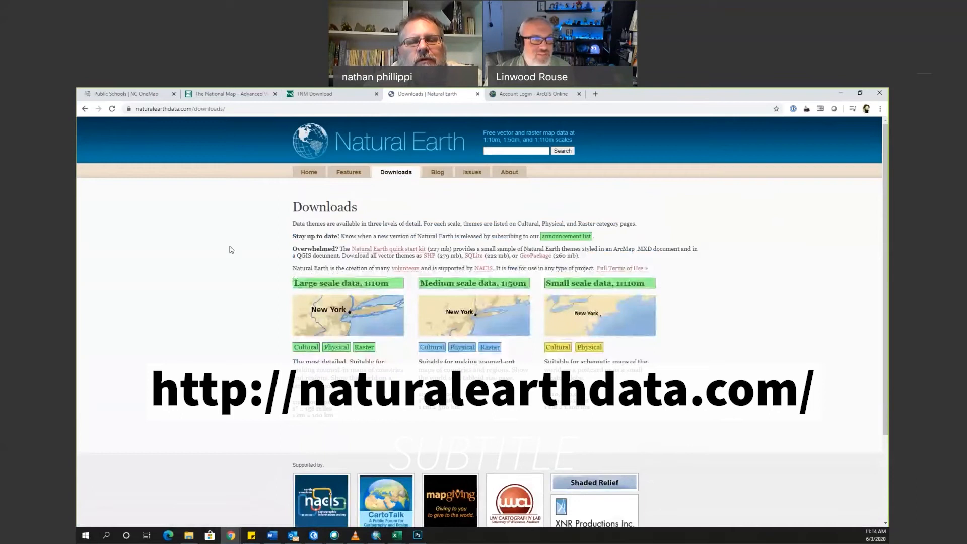
{"action": "left_click", "coordinate": [313, 351]}
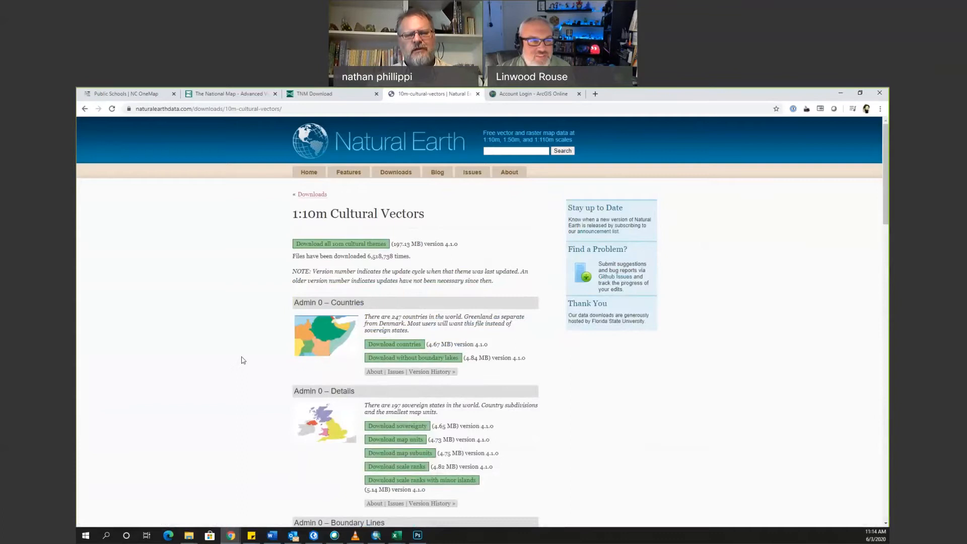
{"action": "scroll", "coordinate": [243, 360], "scroll_direction": "down", "scroll_amount": 5}
{"action": "scroll", "coordinate": [242, 361], "scroll_direction": "down", "scroll_amount": 12}
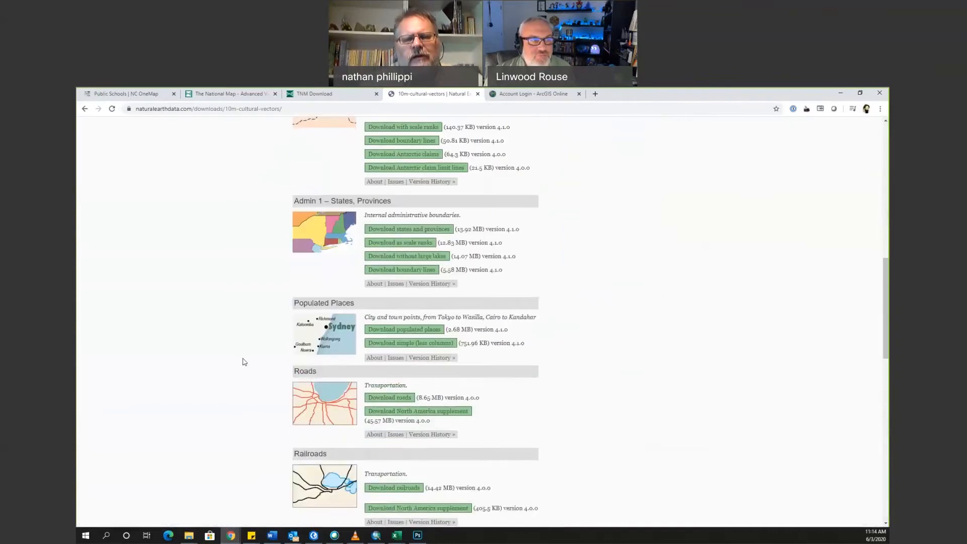
{"action": "scroll", "coordinate": [243, 364], "scroll_direction": "down", "scroll_amount": 1}
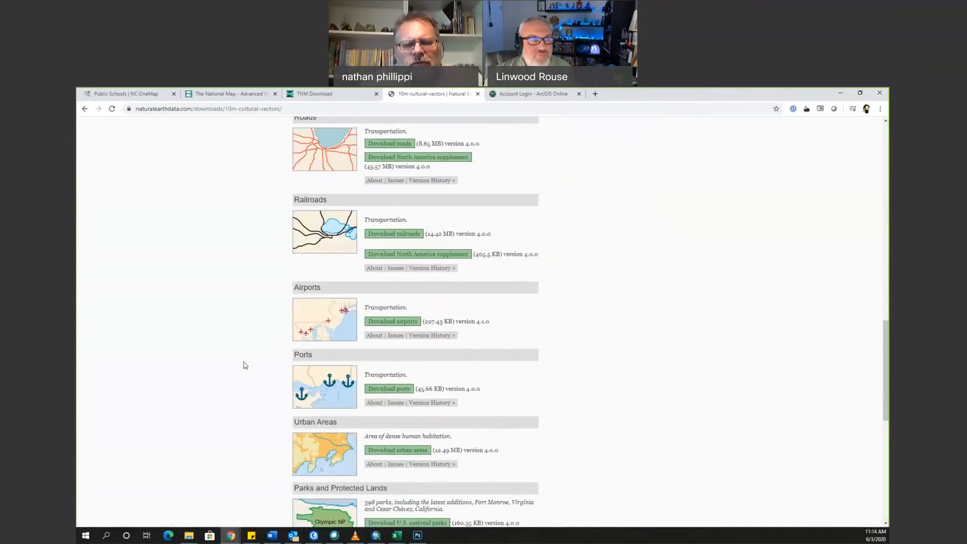
{"action": "scroll", "coordinate": [243, 365], "scroll_direction": "down", "scroll_amount": 2}
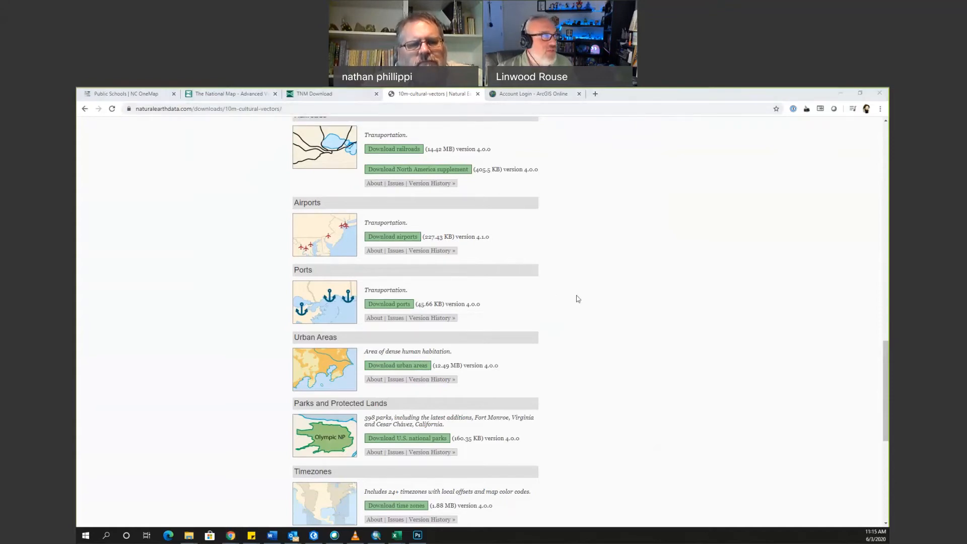
Switch to ArcMap, show the ne_10m_urban_areas layer, and hide the Public Schools layer.
{"action": "key", "text": "alt+Tab"}
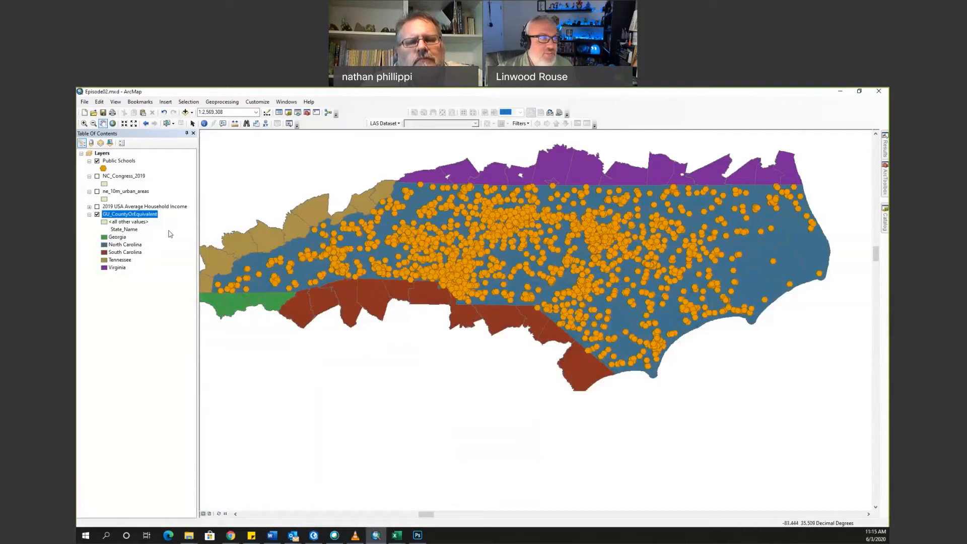
{"action": "left_click", "coordinate": [97, 192]}
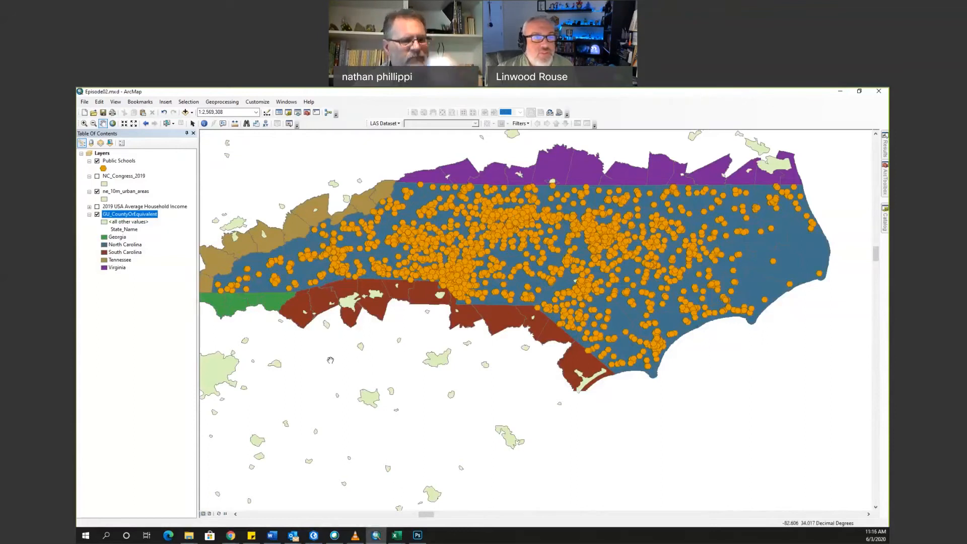
{"action": "left_click", "coordinate": [97, 161]}
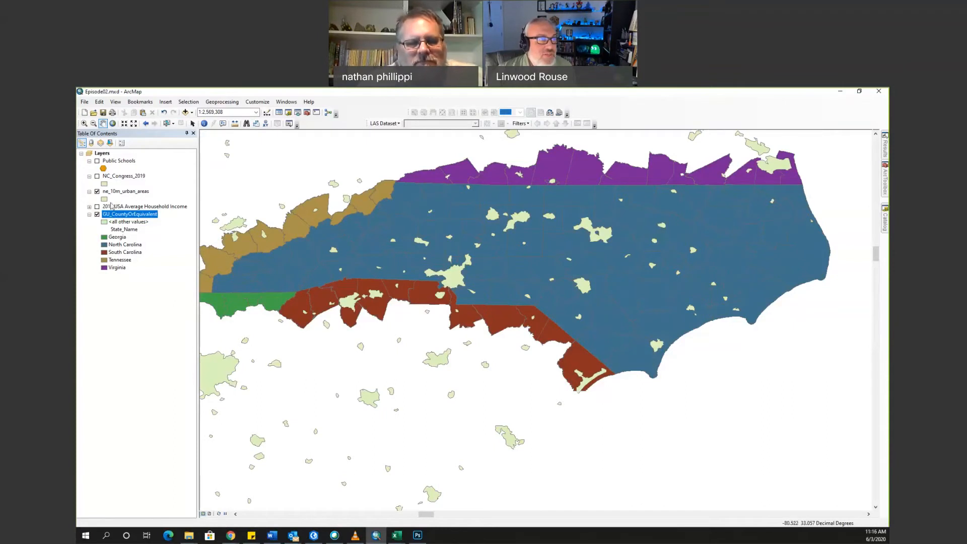
Set the fill color of the ne_10m_urban_areas layer to black.
{"action": "left_click", "coordinate": [104, 199]}
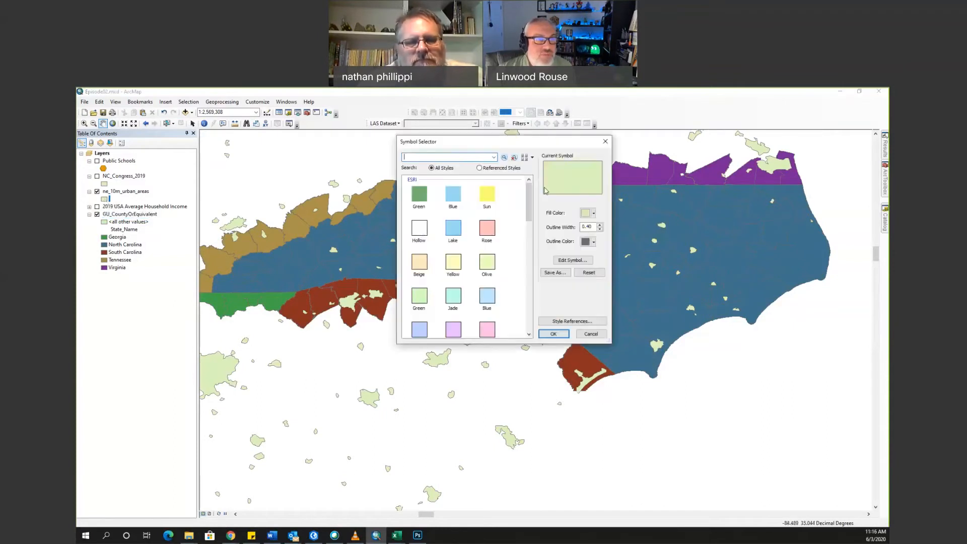
{"action": "left_click", "coordinate": [591, 212]}
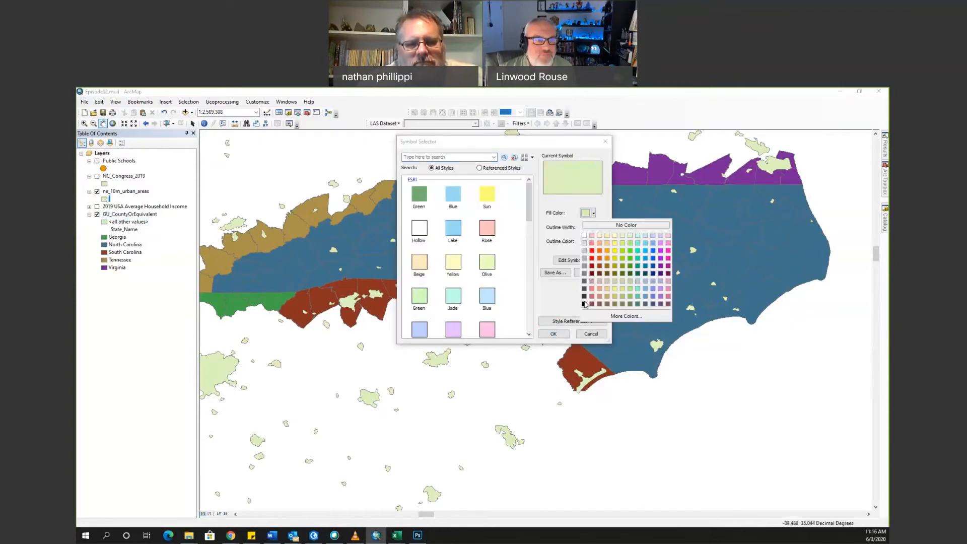
{"action": "left_click", "coordinate": [585, 305]}
{"action": "left_click", "coordinate": [565, 335]}
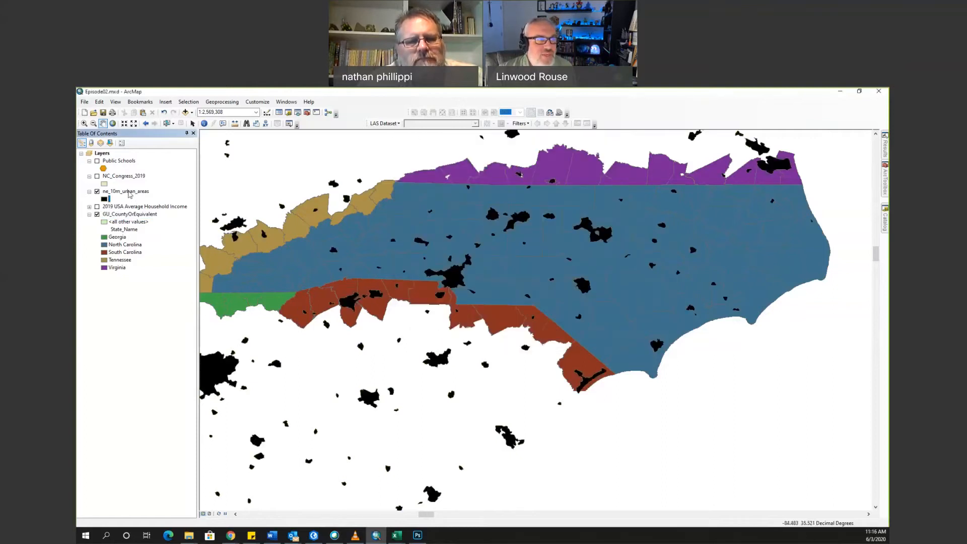
View the full worldwide extent of the ne_10m_urban_areas layer and zoom in on the urban areas of eastern Asia.
{"action": "right_click", "coordinate": [128, 192]}
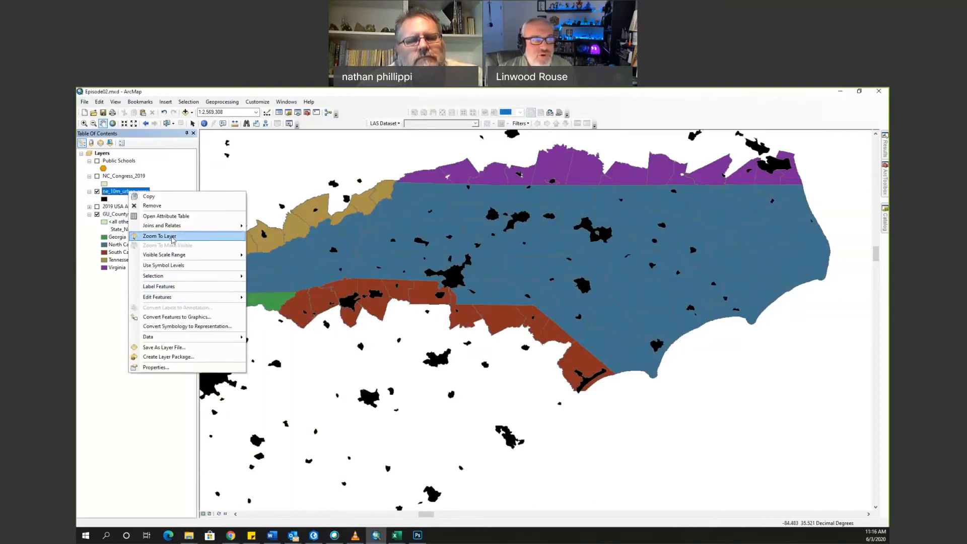
{"action": "left_click", "coordinate": [172, 240]}
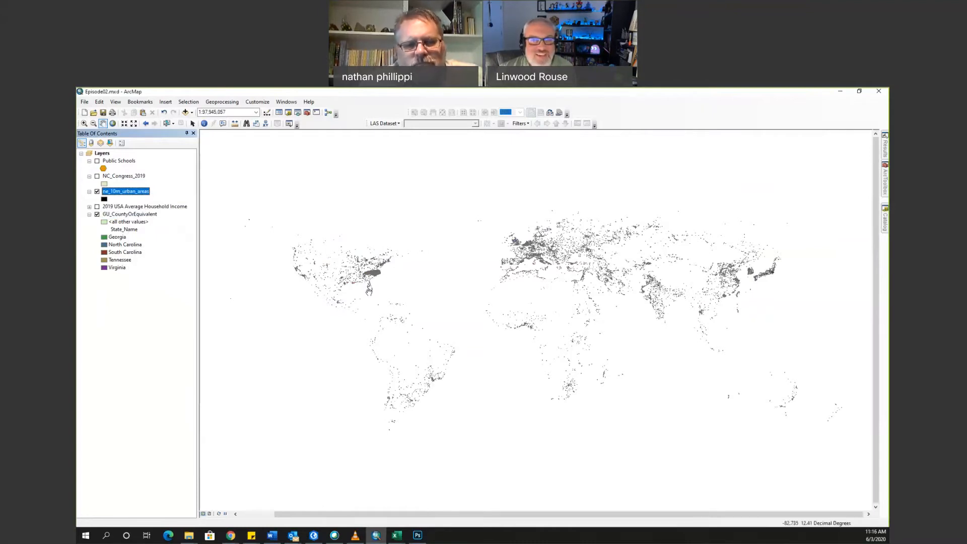
{"action": "left_click", "coordinate": [84, 124]}
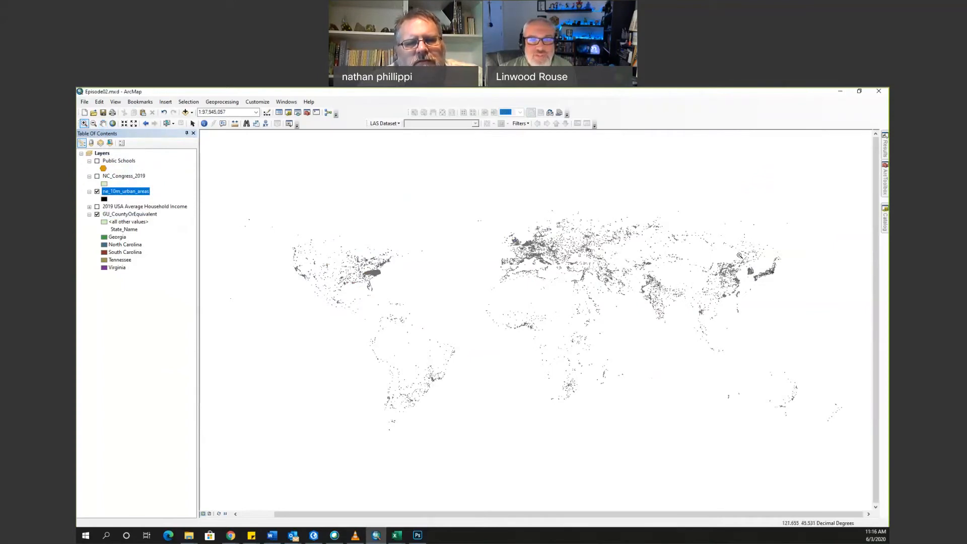
{"action": "left_click_drag", "start_coordinate": [739, 255], "coordinate": [759, 277]}
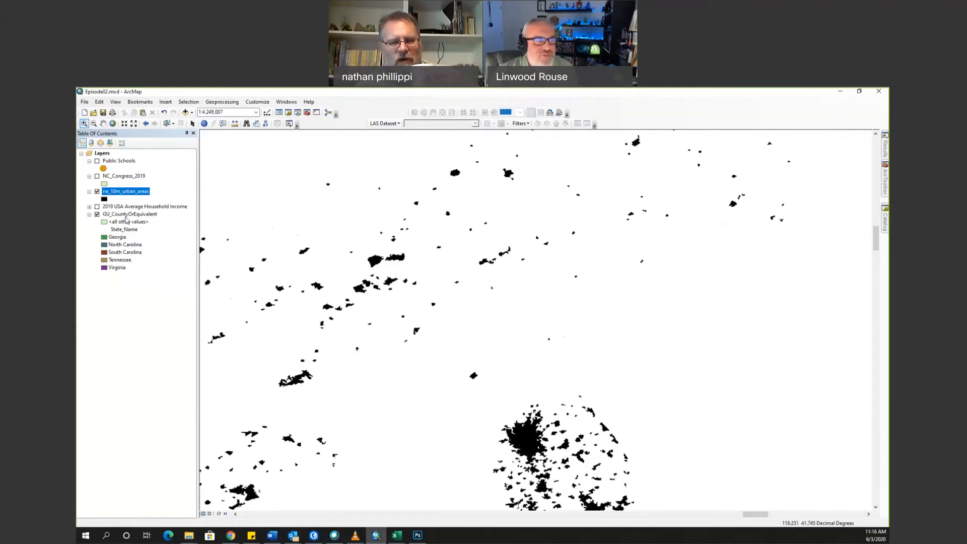
Return to the extent of the Public Schools layer and set the ne_10m_urban_areas fill color to light orange.
{"action": "right_click", "coordinate": [128, 161]}
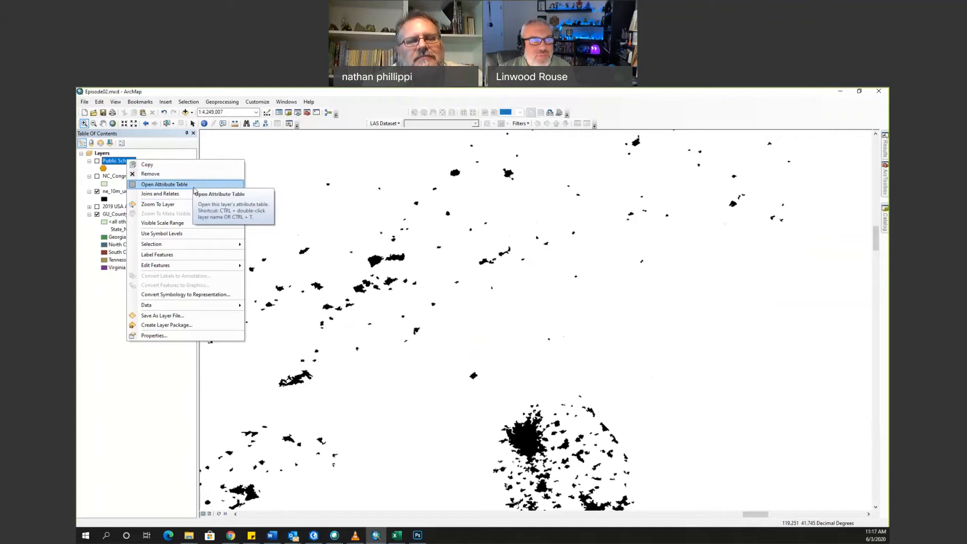
{"action": "left_click", "coordinate": [192, 205]}
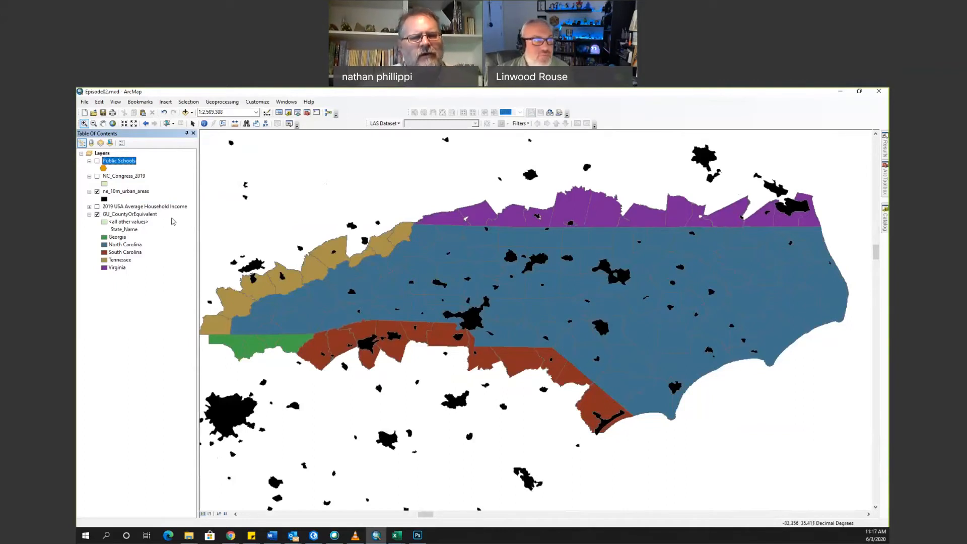
{"action": "left_click", "coordinate": [106, 199]}
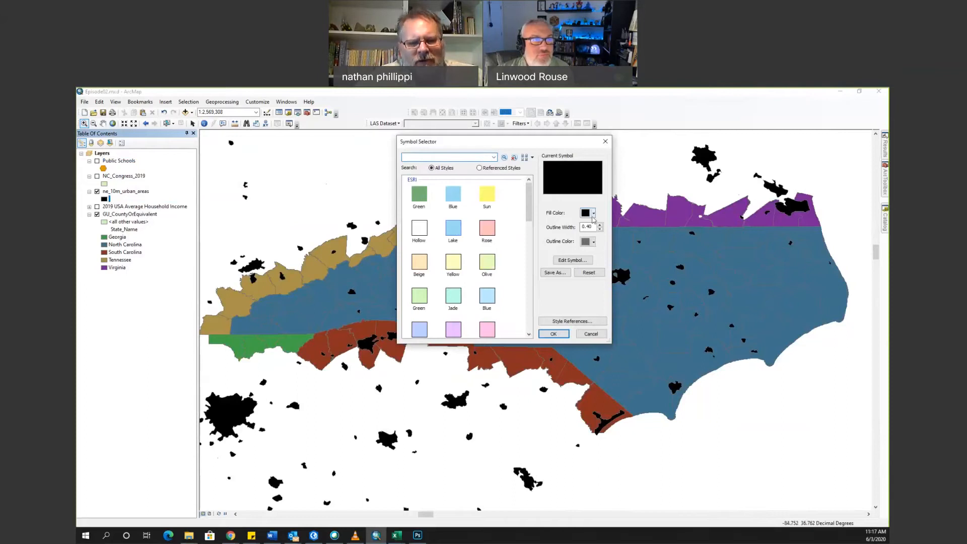
{"action": "left_click", "coordinate": [594, 217]}
{"action": "left_click", "coordinate": [608, 245]}
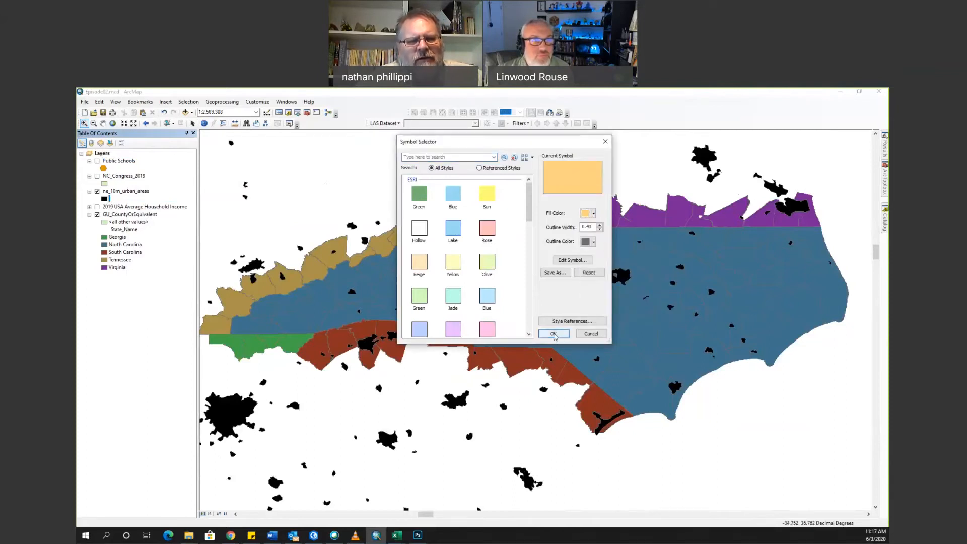
{"action": "left_click", "coordinate": [553, 334]}
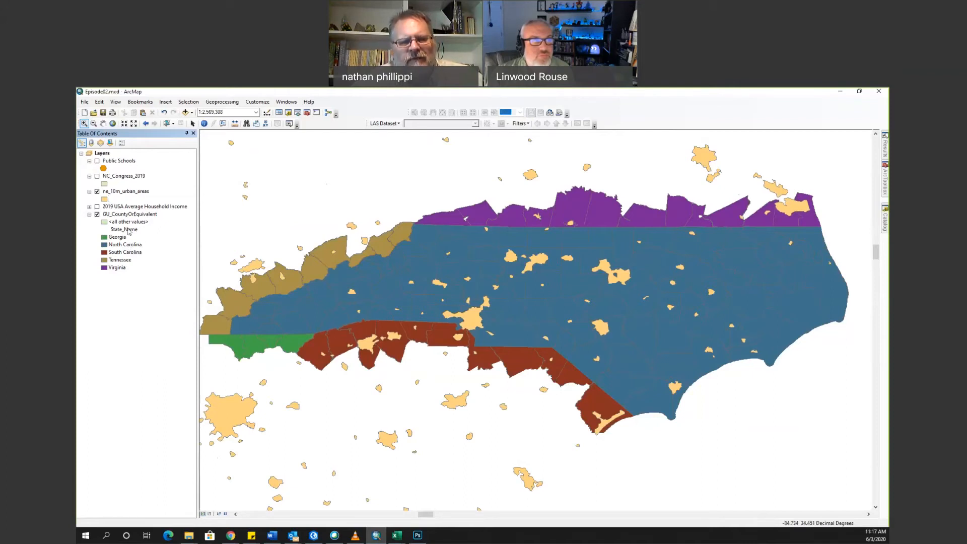
Open the attribute table of the ne_10m_urban_areas layer.
{"action": "right_click", "coordinate": [126, 192]}
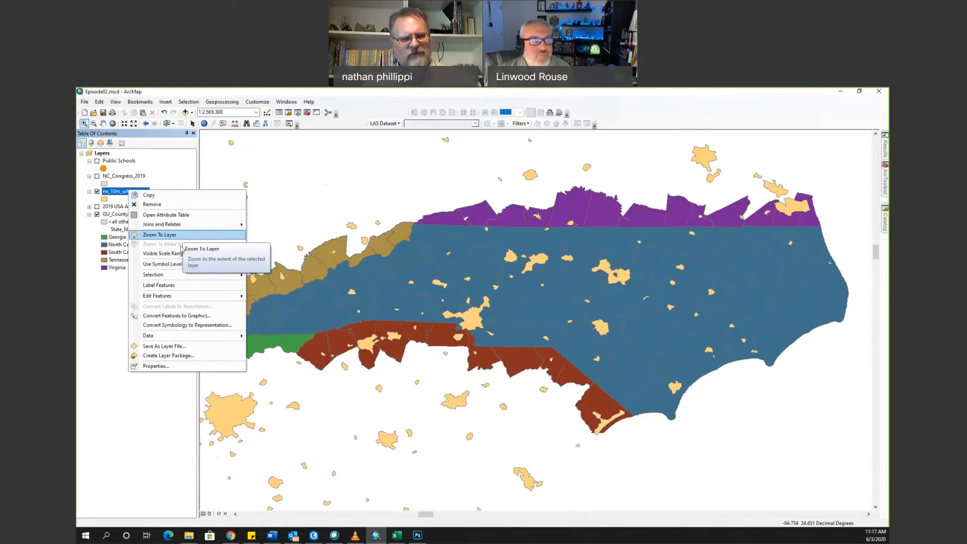
{"action": "left_click", "coordinate": [160, 234]}
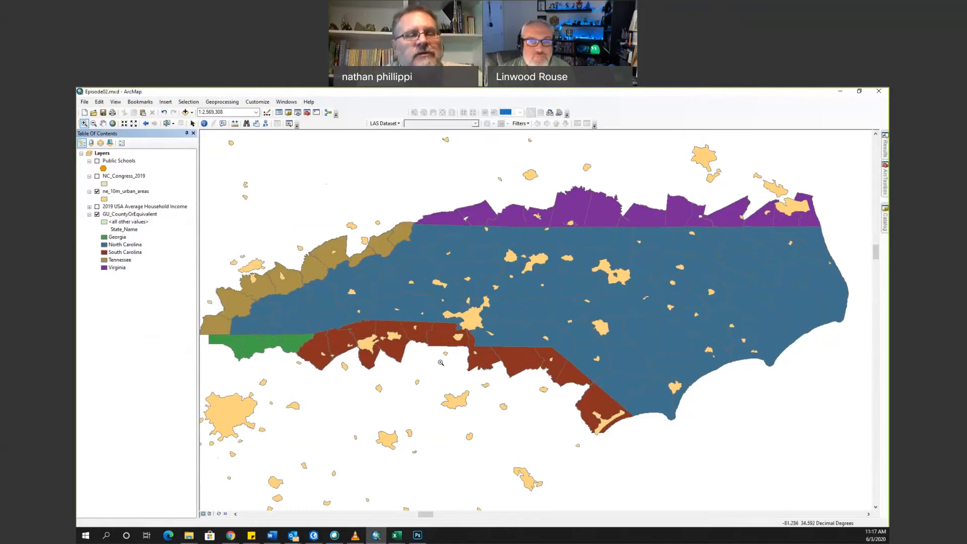
{"action": "left_click", "coordinate": [132, 191]}
{"action": "right_click", "coordinate": [132, 191]}
{"action": "left_click", "coordinate": [182, 218]}
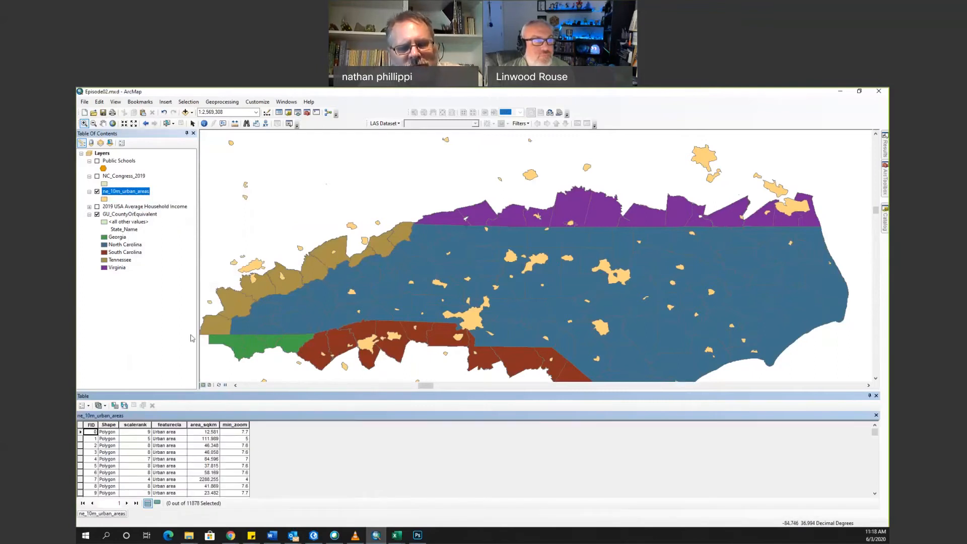
Open the attribute table of the Public Schools layer and examine its fields through to the last column.
{"action": "right_click", "coordinate": [123, 165]}
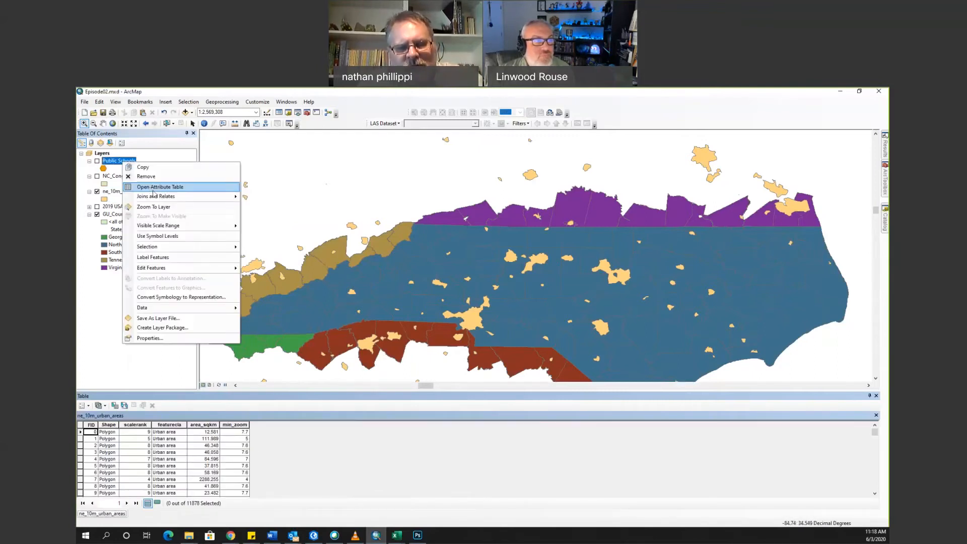
{"action": "left_click", "coordinate": [182, 187]}
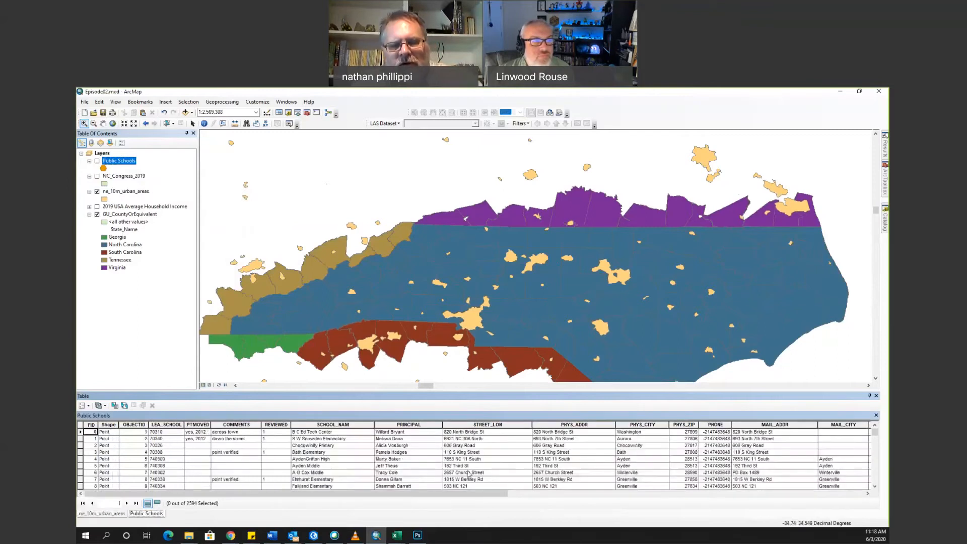
{"action": "left_click_drag", "start_coordinate": [506, 498], "coordinate": [864, 488]}
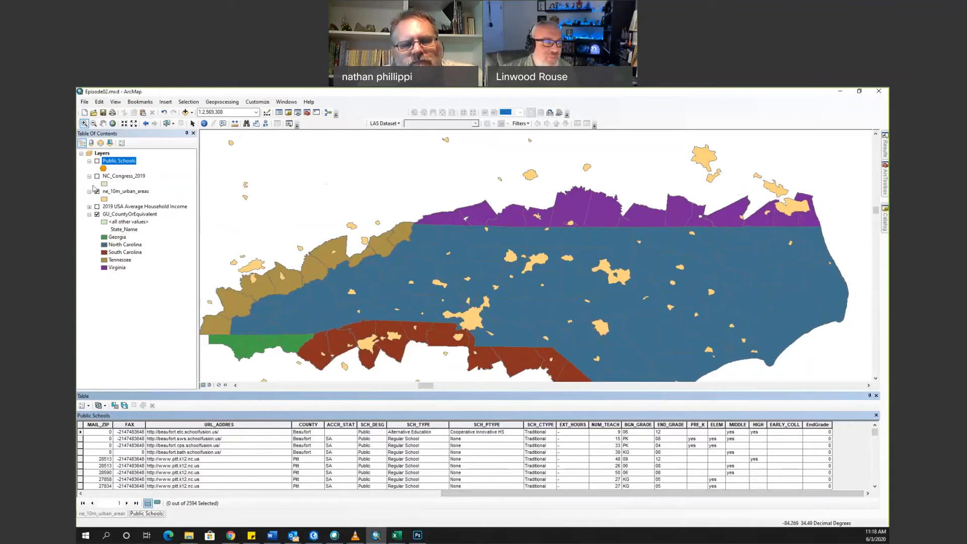
Show the Public Schools layer and categorize it by unique values of the HIGH field, adding only the value yes.
{"action": "left_click", "coordinate": [97, 161]}
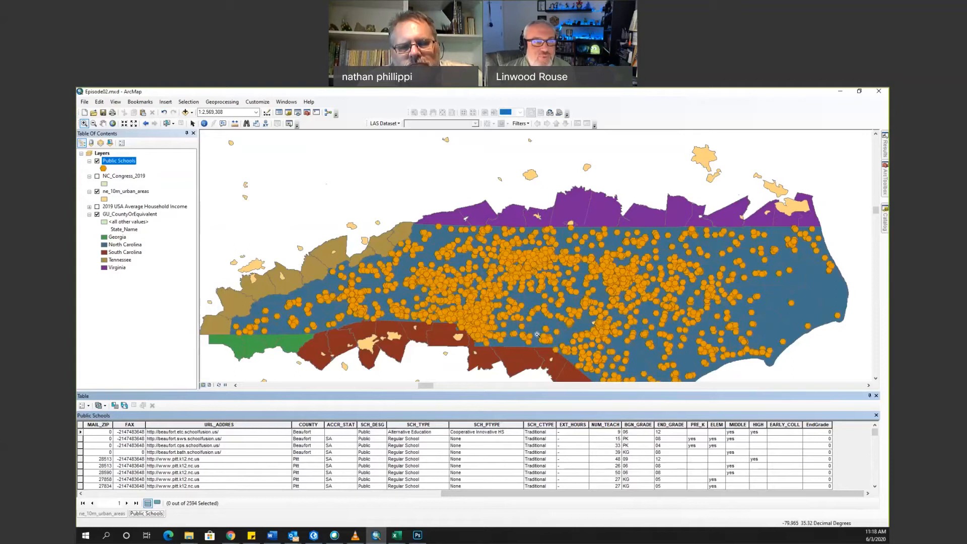
{"action": "double_click", "coordinate": [122, 160]}
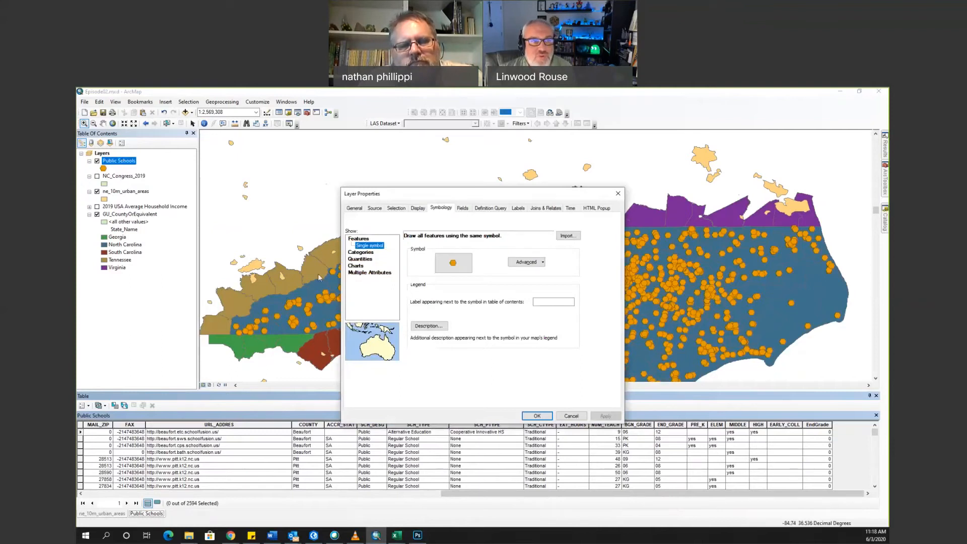
{"action": "left_click", "coordinate": [364, 252]}
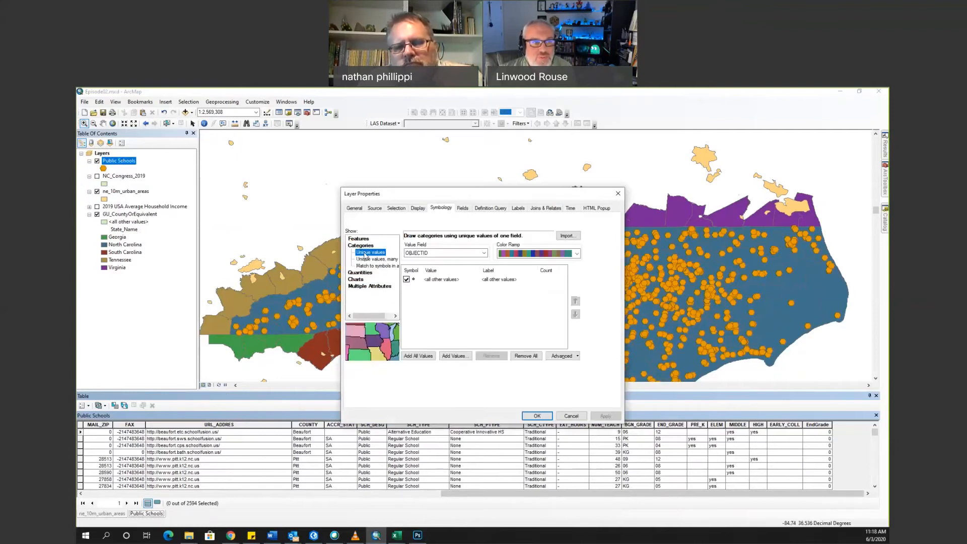
{"action": "left_click", "coordinate": [469, 252]}
{"action": "scroll", "coordinate": [443, 347], "scroll_direction": "down", "scroll_amount": 5}
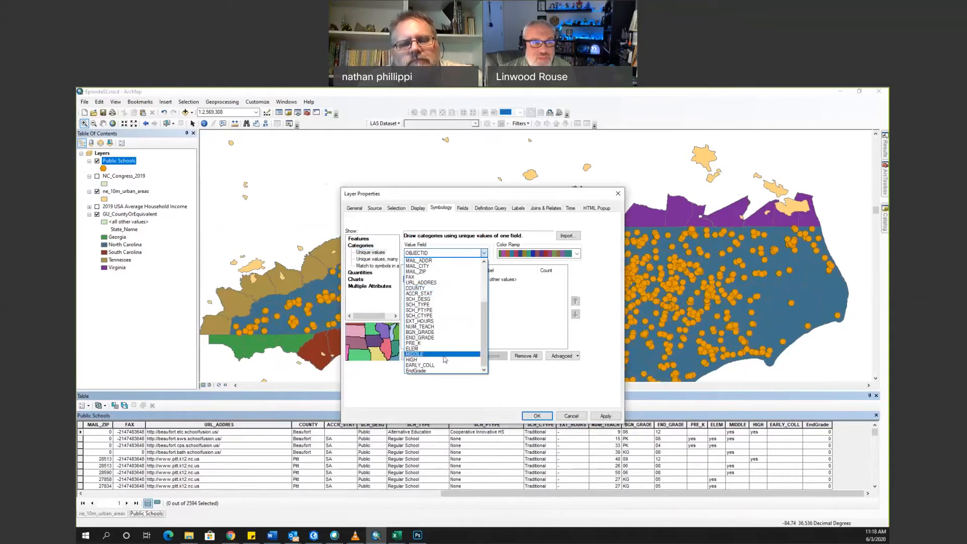
{"action": "left_click", "coordinate": [445, 360]}
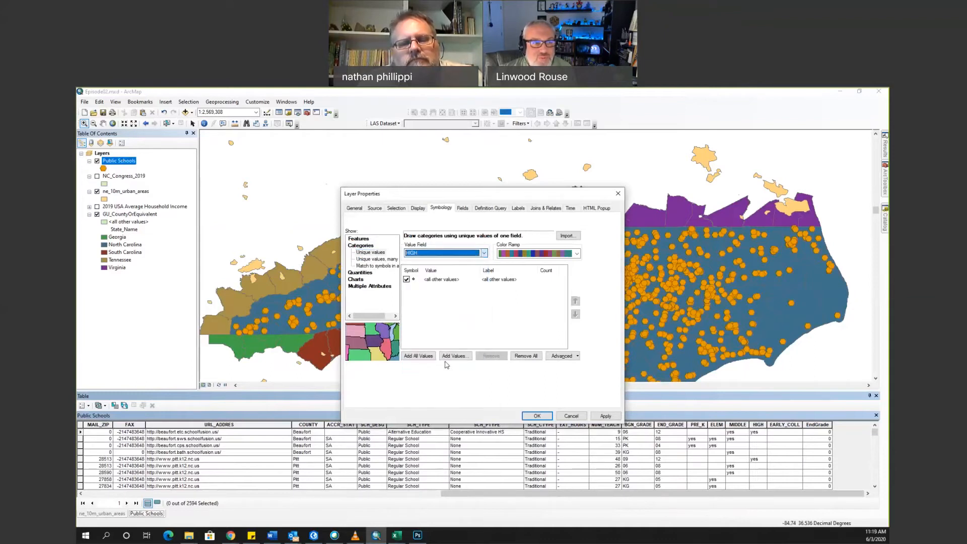
{"action": "left_click", "coordinate": [452, 357]}
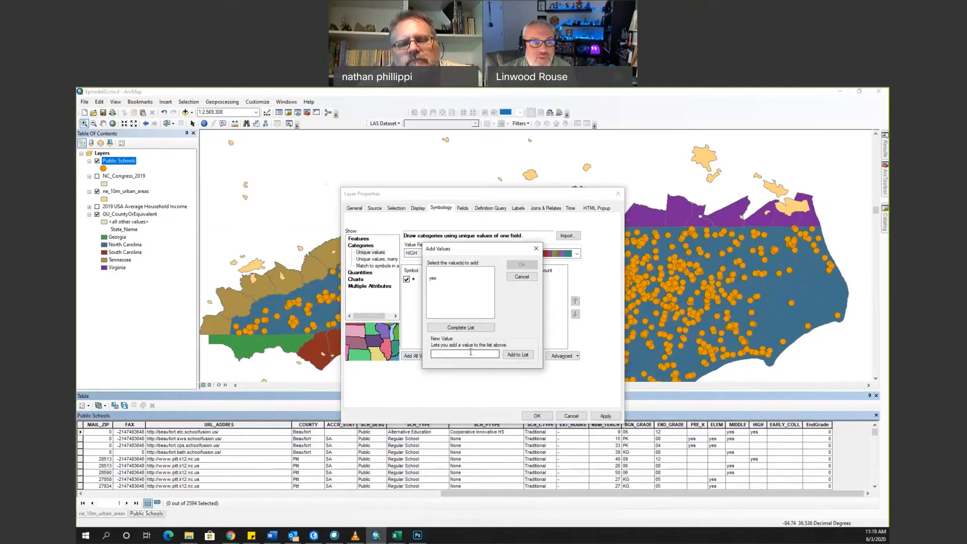
{"action": "left_click", "coordinate": [439, 280]}
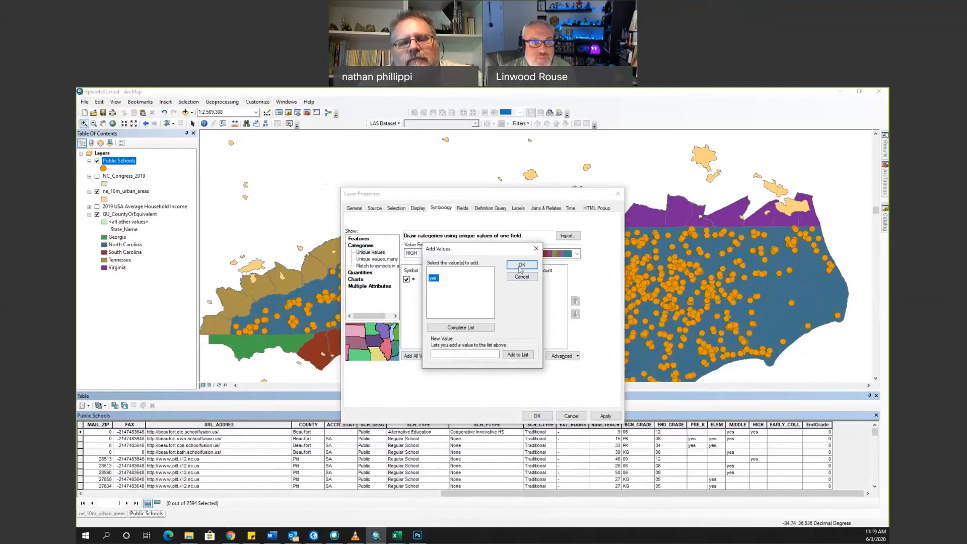
{"action": "left_click", "coordinate": [522, 265]}
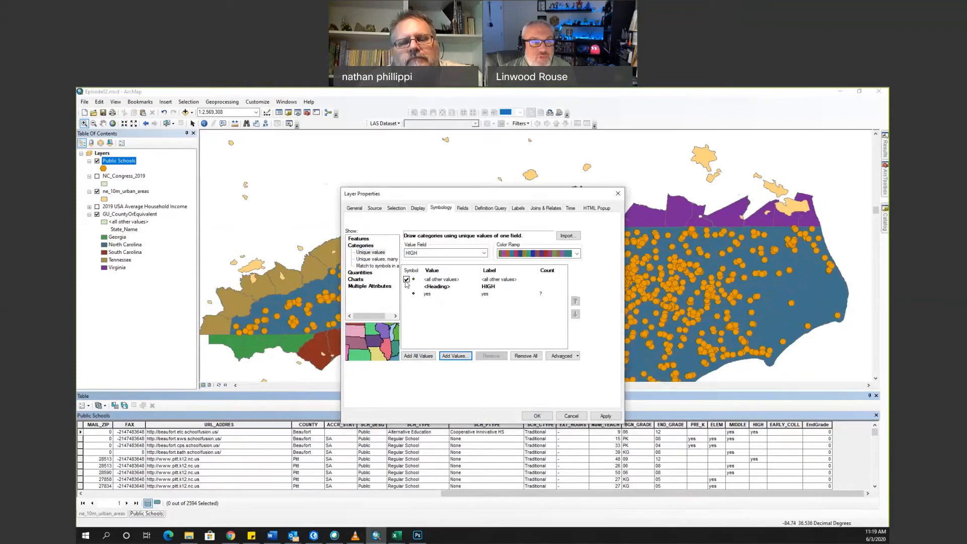
Exclude all other values from the Public Schools symbology and apply the green Circle 2 symbol to the yes category.
{"action": "left_click", "coordinate": [414, 295]}
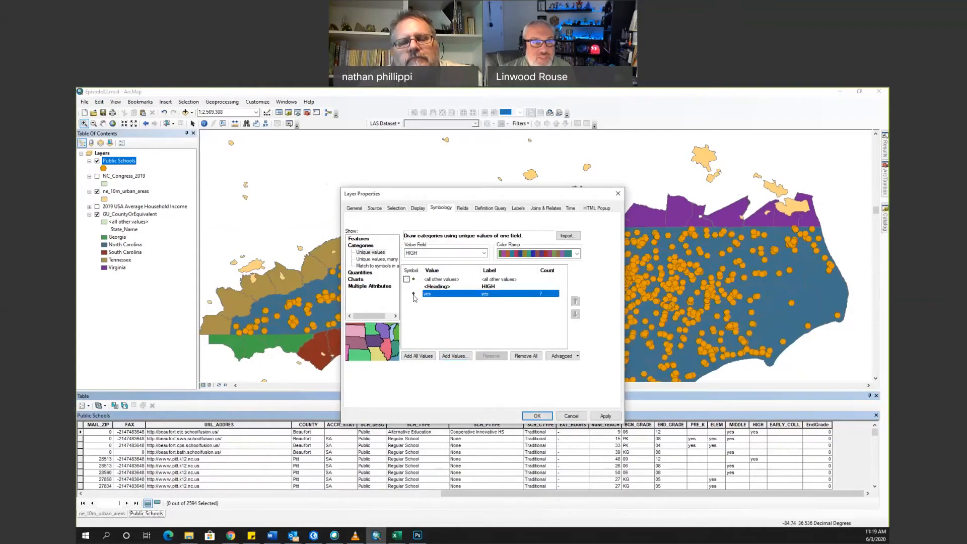
{"action": "double_click", "coordinate": [413, 295]}
{"action": "left_click", "coordinate": [453, 262]}
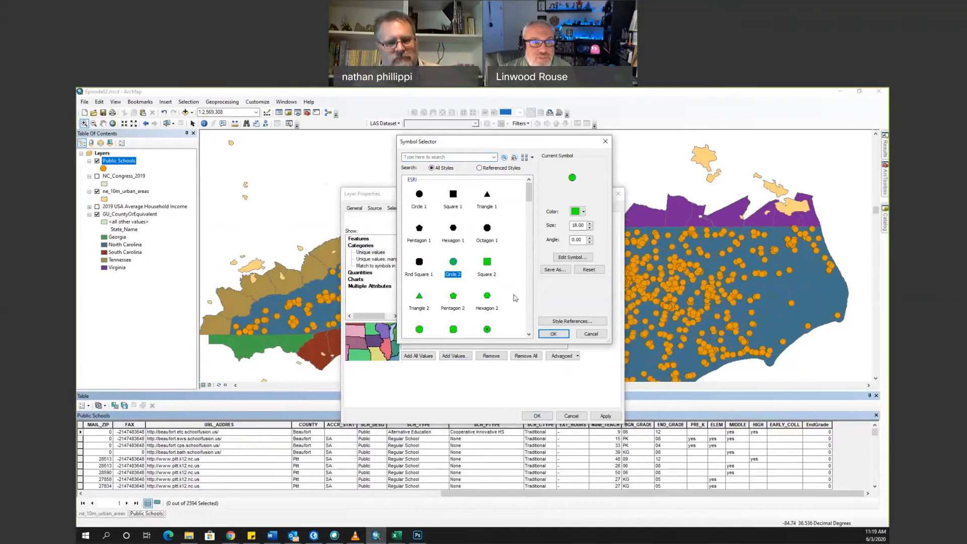
{"action": "left_click", "coordinate": [553, 334]}
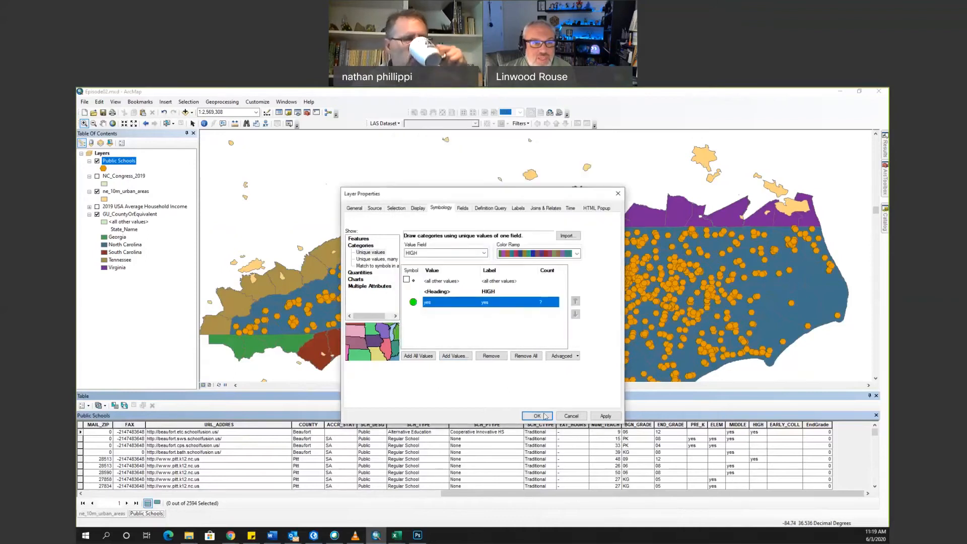
{"action": "left_click", "coordinate": [537, 415]}
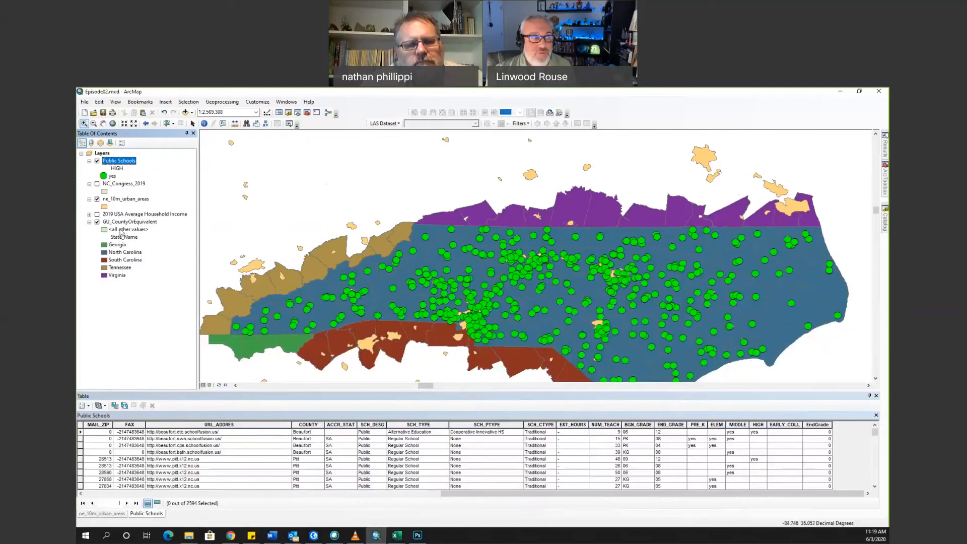
Show the 2019 USA Average Household Income layer, and switch to the ArcGIS Online page in Chrome.
{"action": "left_click", "coordinate": [97, 214]}
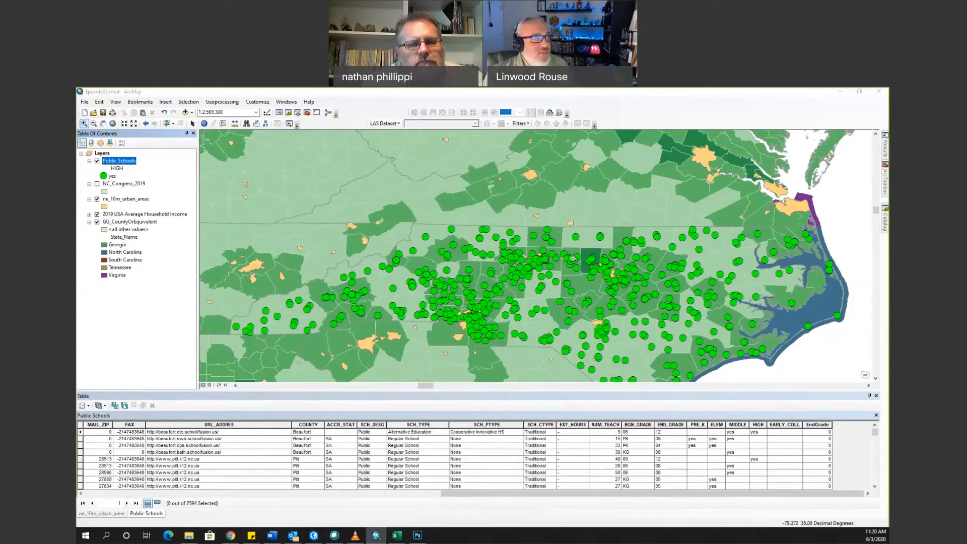
{"action": "key", "text": "alt+Tab"}
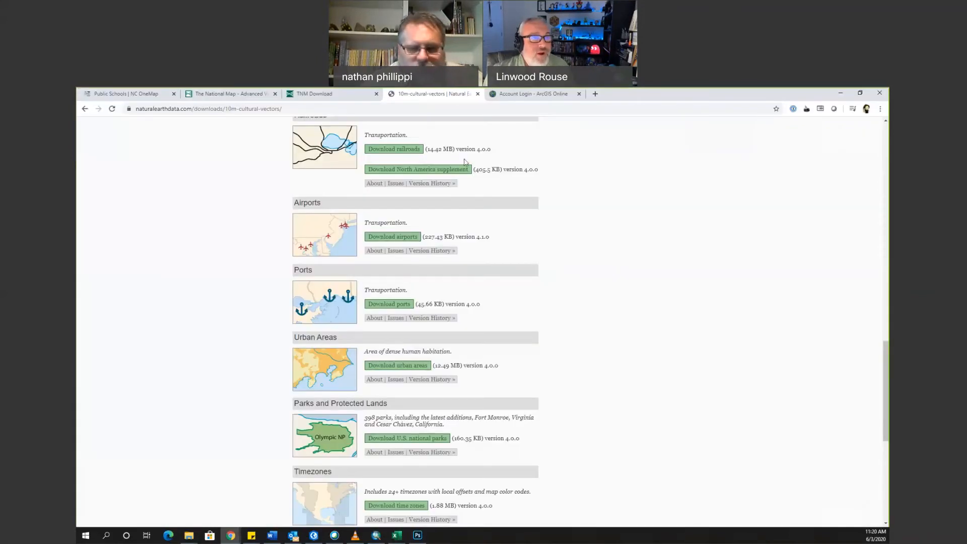
{"action": "left_click", "coordinate": [549, 97]}
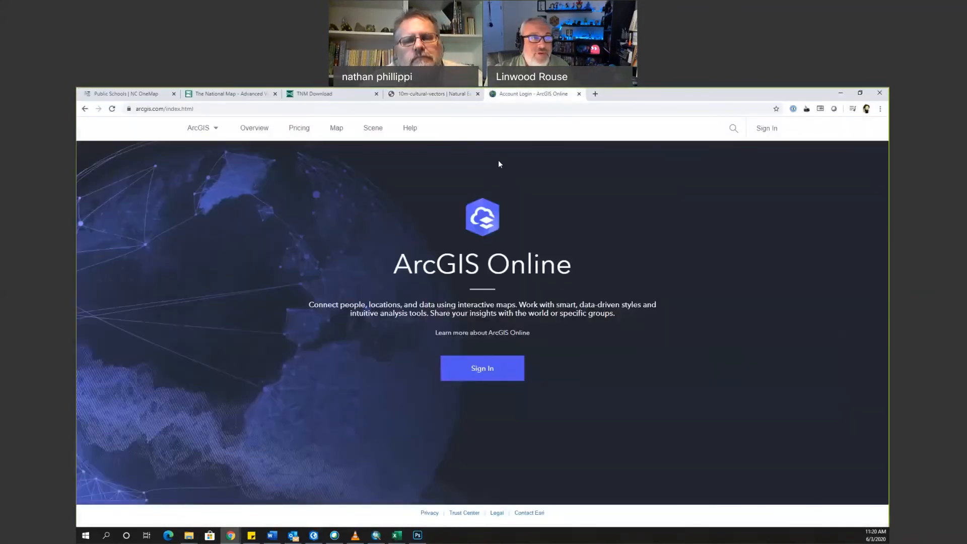
Search ArcGIS Online for income.
{"action": "left_click", "coordinate": [733, 130]}
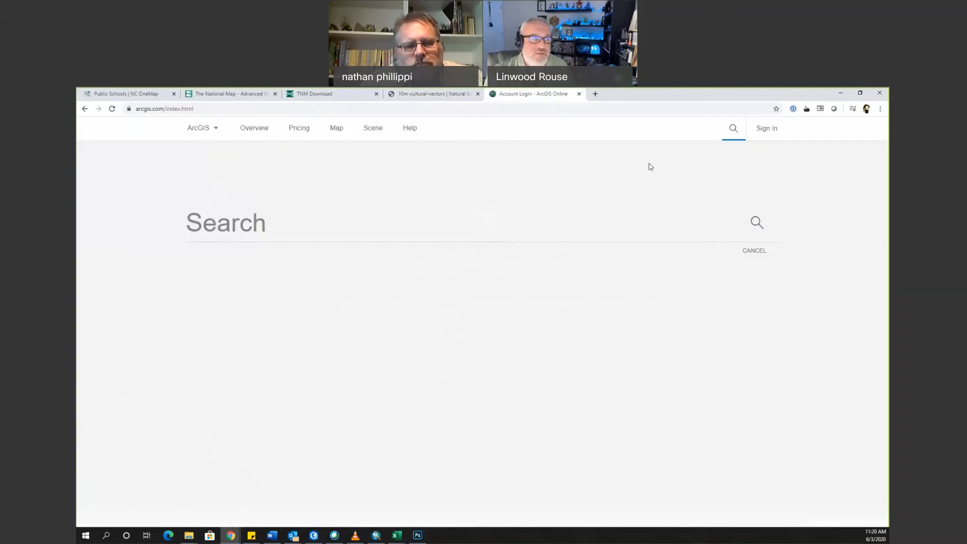
{"action": "type", "text": "eco"}
{"action": "key", "text": "BackSpace"}
{"action": "key", "text": "BackSpace"}
{"action": "key", "text": "BackSpace"}
{"action": "type", "text": "o"}
{"action": "key", "text": "BackSpace"}
{"action": "type", "text": "income"}
{"action": "key", "text": "Return"}
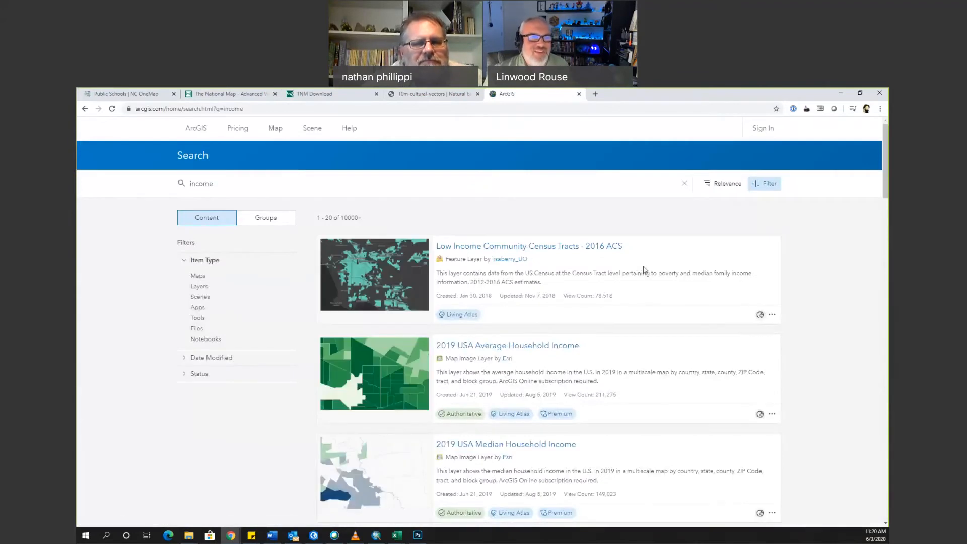
Look through the ArcGIS Online search results for income, and switch back to the Episode02 map in ArcMap.
{"action": "scroll", "coordinate": [655, 418], "scroll_direction": "down", "scroll_amount": 5}
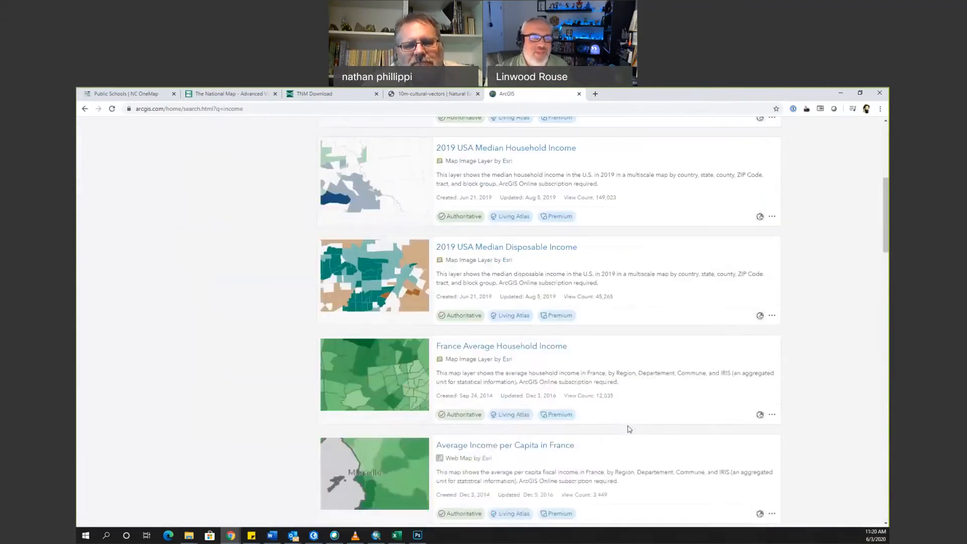
{"action": "scroll", "coordinate": [629, 428], "scroll_direction": "down", "scroll_amount": 2}
{"action": "scroll", "coordinate": [626, 417], "scroll_direction": "up", "scroll_amount": 6}
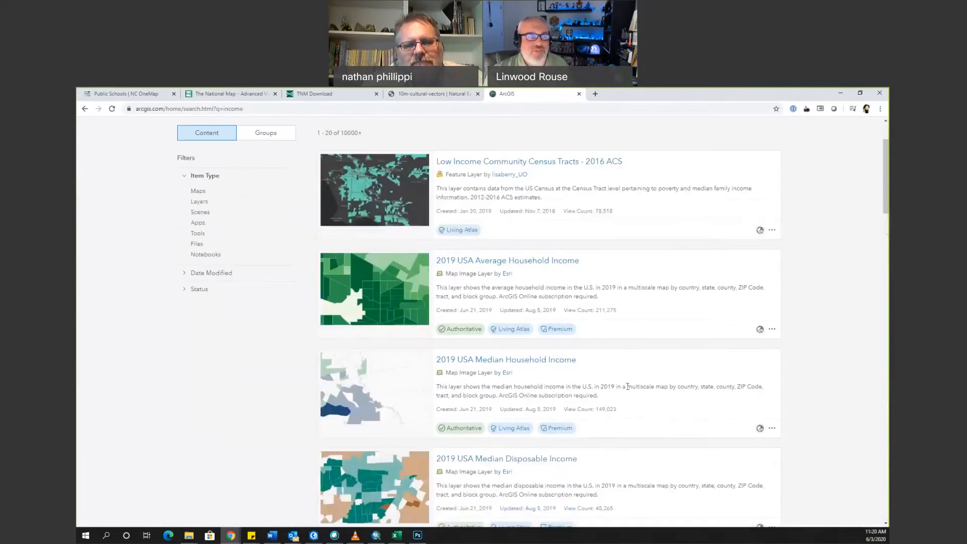
{"action": "mouse_move", "coordinate": [411, 517]}
{"action": "left_click", "coordinate": [415, 535]}
{"action": "left_click", "coordinate": [411, 491]}
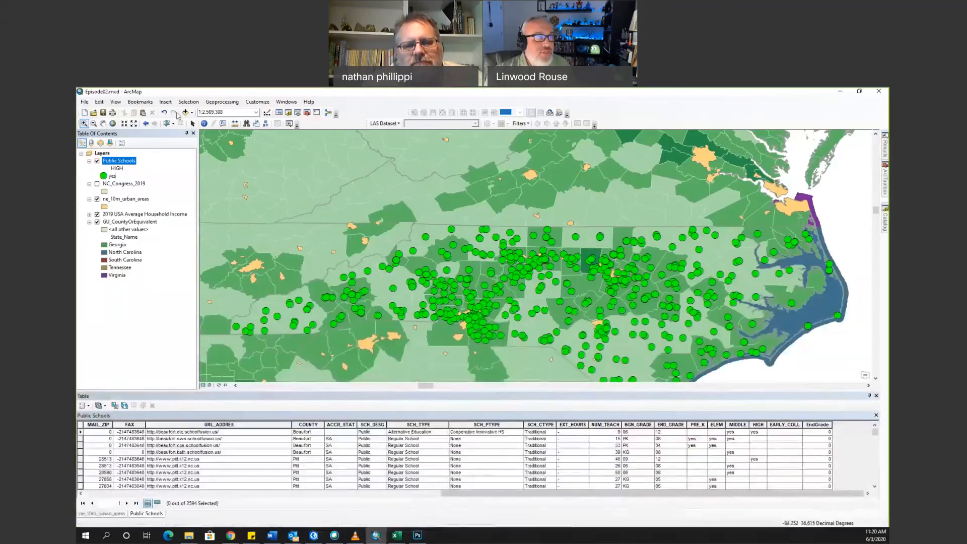
Search ArcGIS Online from within ArcMap for income without limiting it to UNC Pembroke, and close the search window without adding data.
{"action": "left_click", "coordinate": [192, 113]}
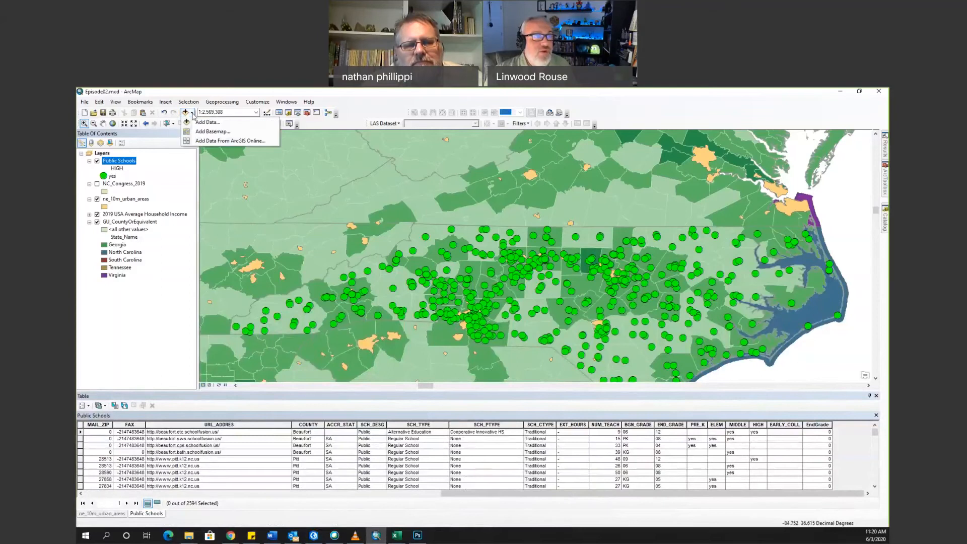
{"action": "left_click", "coordinate": [204, 143]}
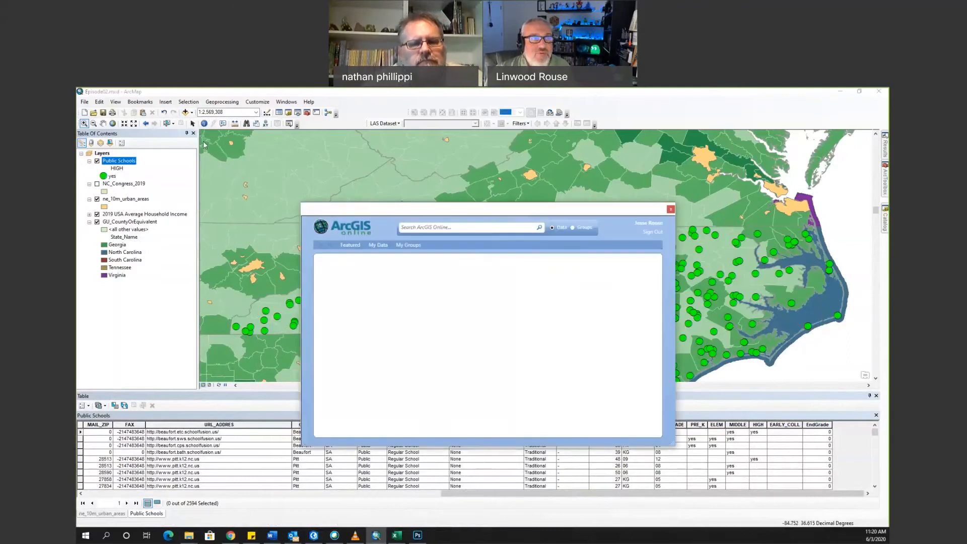
{"action": "left_click", "coordinate": [477, 227]}
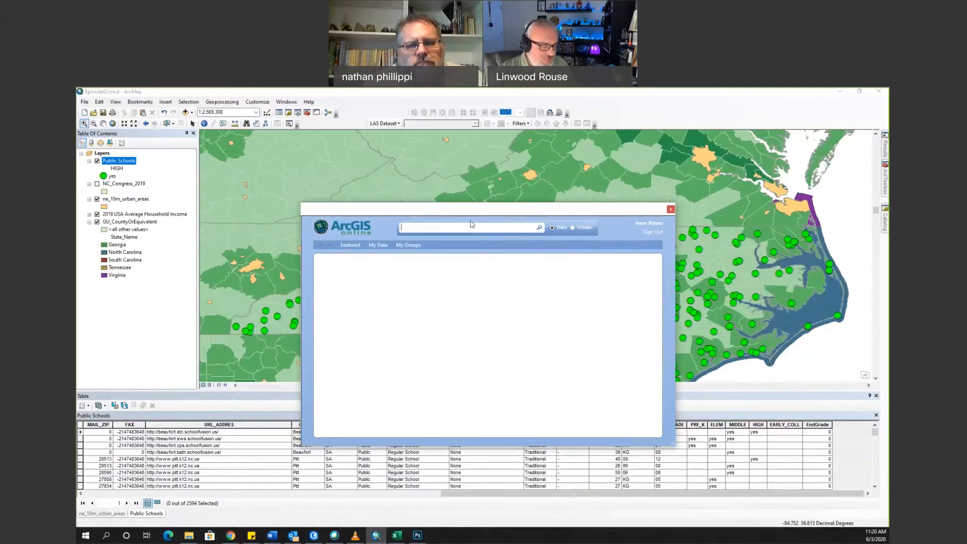
{"action": "type", "text": "income"}
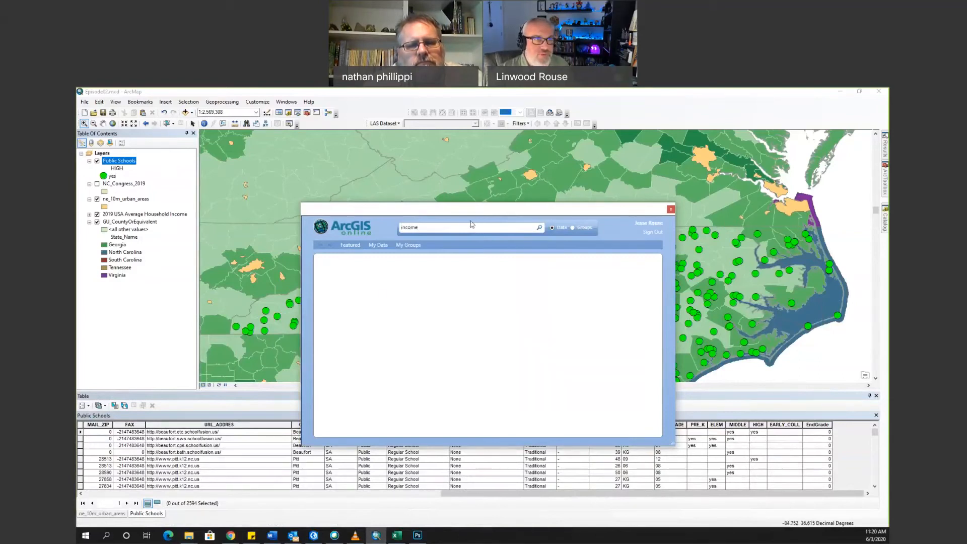
{"action": "key", "text": "Return"}
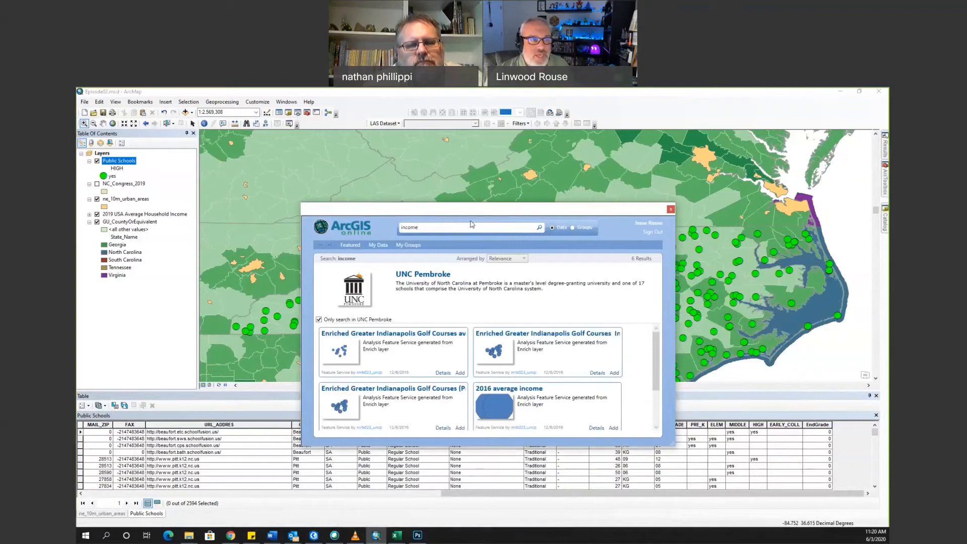
{"action": "left_click", "coordinate": [318, 320]}
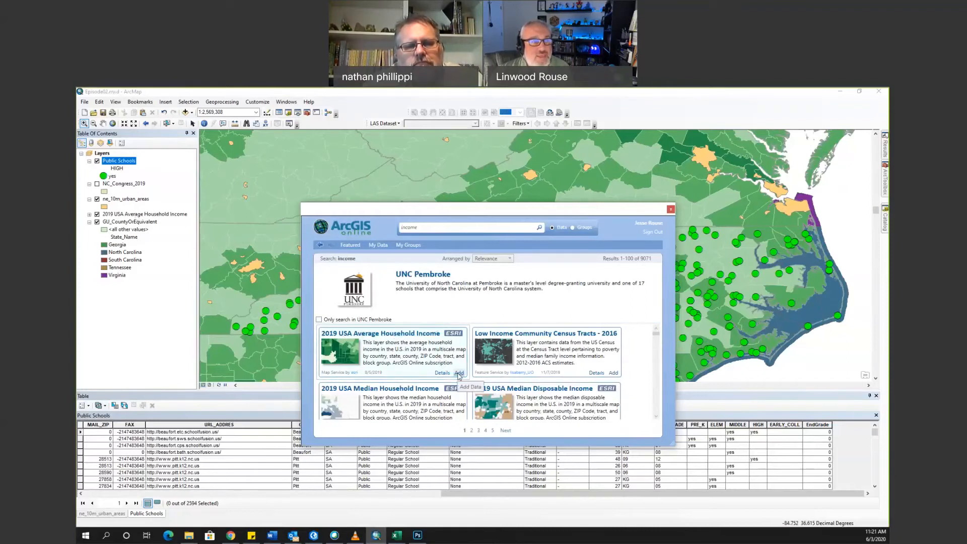
{"action": "left_click", "coordinate": [670, 209]}
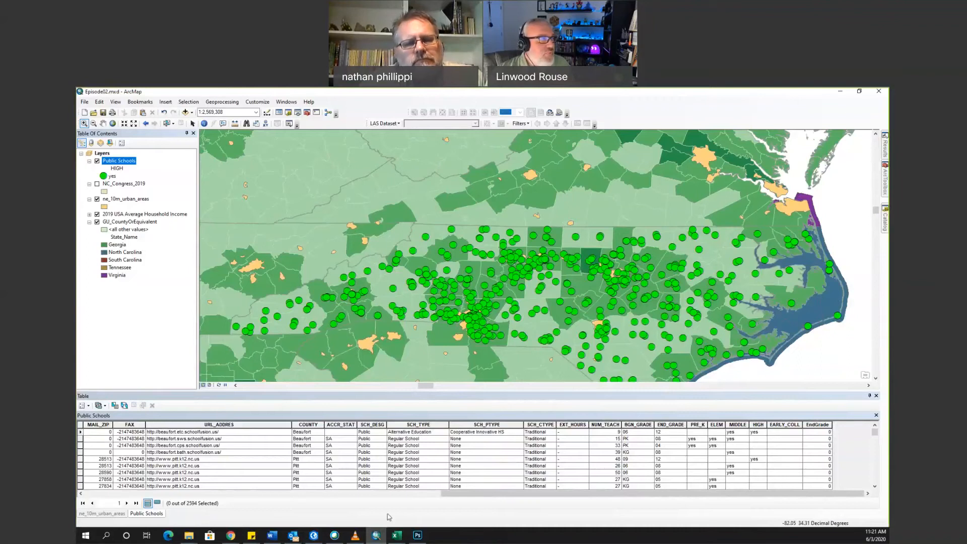
Switch to the NC OneMap page in Chrome and search the site for congress.
{"action": "key", "text": "alt+Tab"}
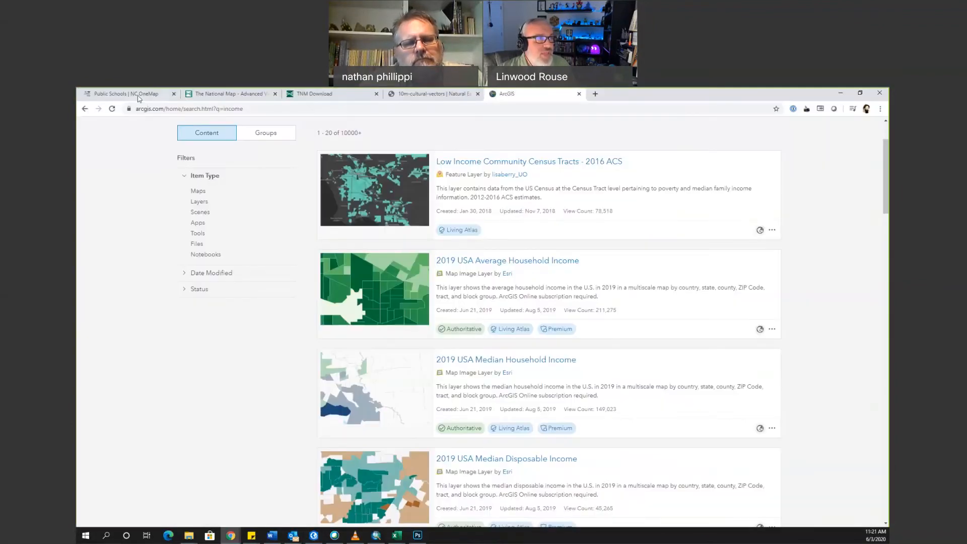
{"action": "left_click", "coordinate": [139, 96]}
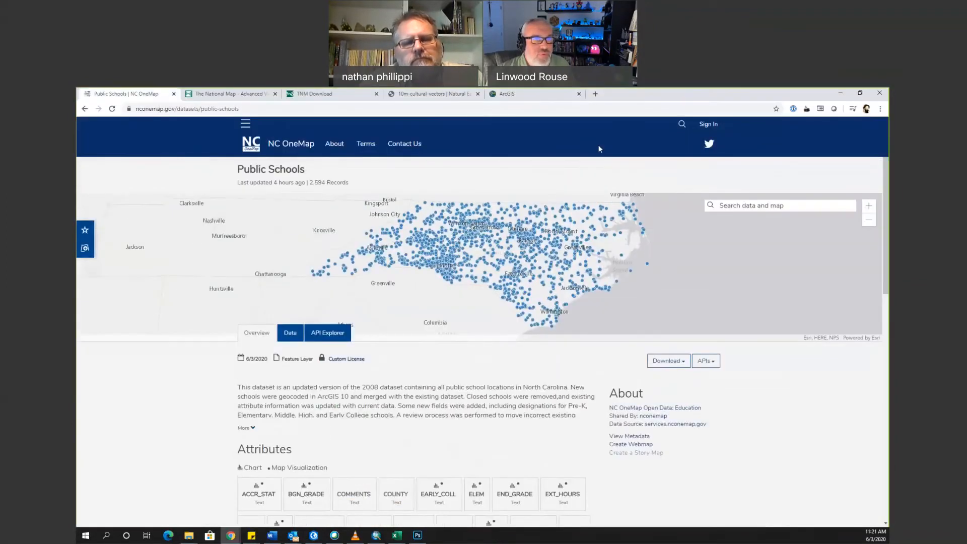
{"action": "left_click", "coordinate": [680, 124]}
{"action": "type", "text": "c"}
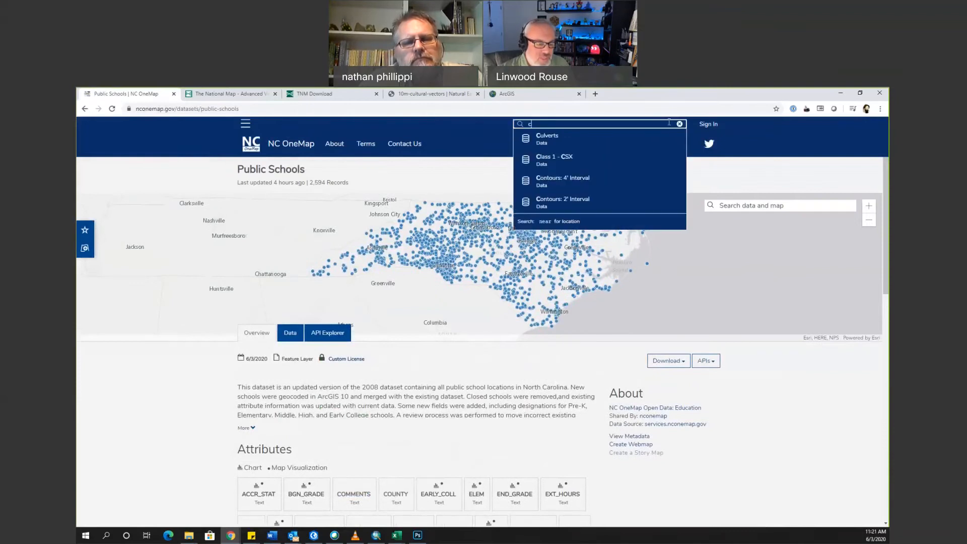
{"action": "type", "text": "ongress"}
{"action": "key", "text": "Return"}
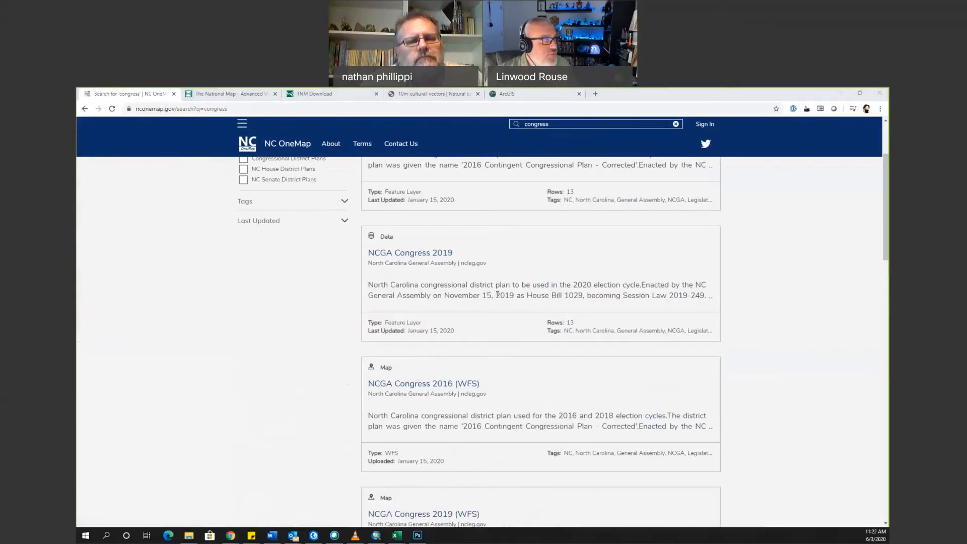
Switch back to ArcMap and show the NC_Congress_2019 layer.
{"action": "key", "text": "alt+Tab"}
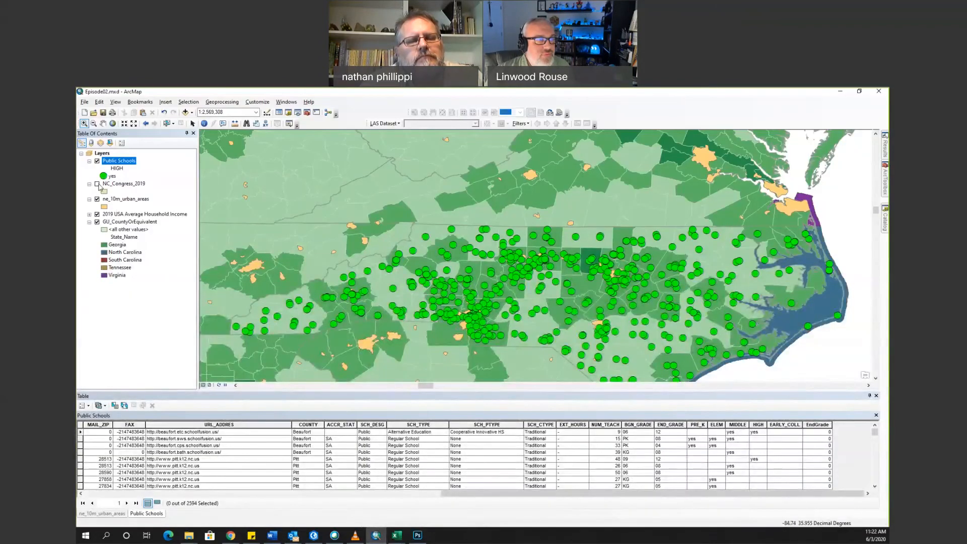
{"action": "left_click", "coordinate": [99, 186]}
{"action": "left_click", "coordinate": [98, 184]}
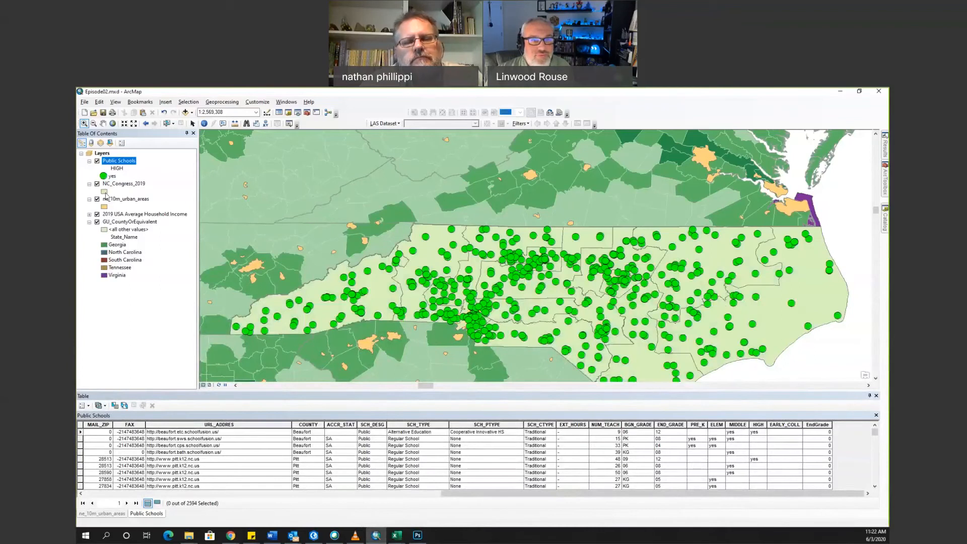
Symbolize the NC_Congress_2019 districts with no fill color and a thicker yellow outline.
{"action": "left_click", "coordinate": [104, 191]}
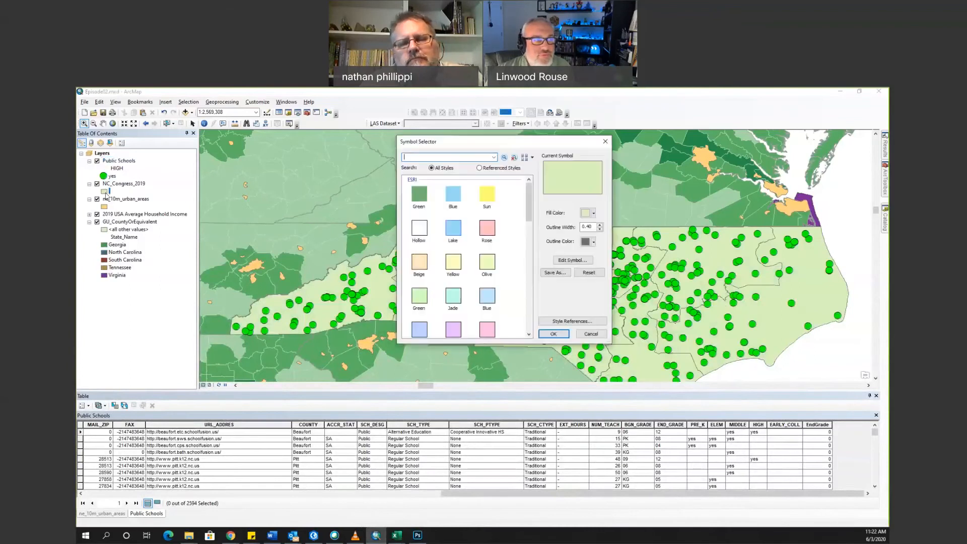
{"action": "left_click", "coordinate": [593, 213]}
{"action": "left_click", "coordinate": [595, 225]}
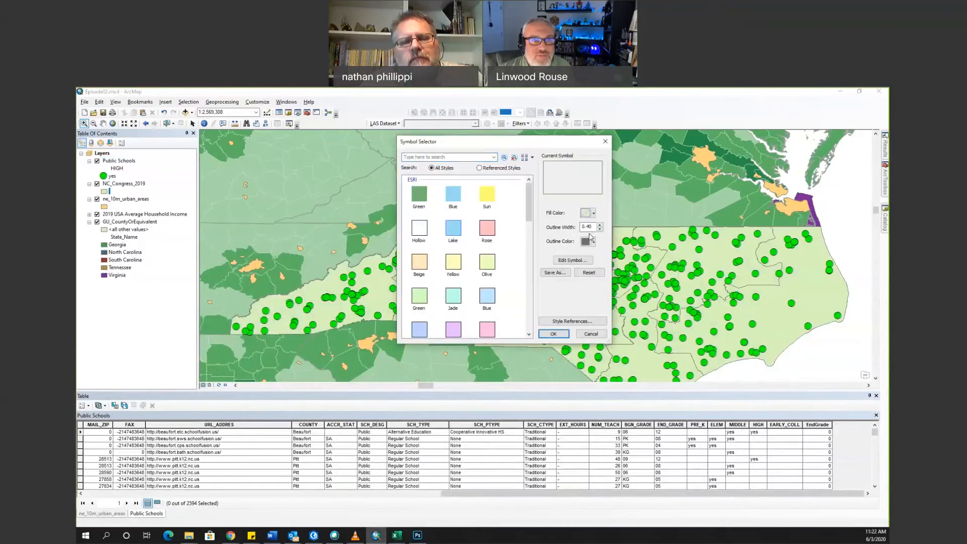
{"action": "left_click", "coordinate": [593, 242]}
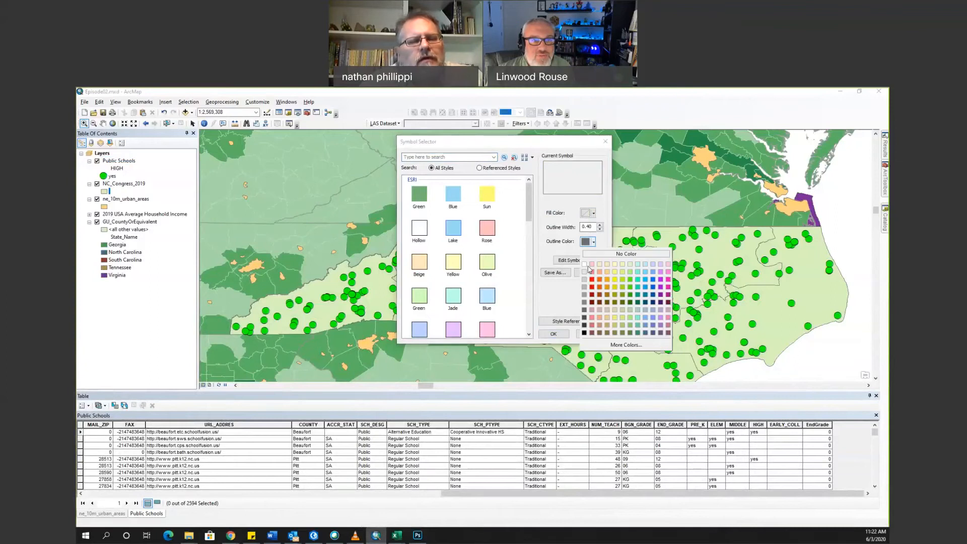
{"action": "left_click", "coordinate": [614, 279]}
{"action": "left_click", "coordinate": [600, 230]}
{"action": "type", "text": "1"}
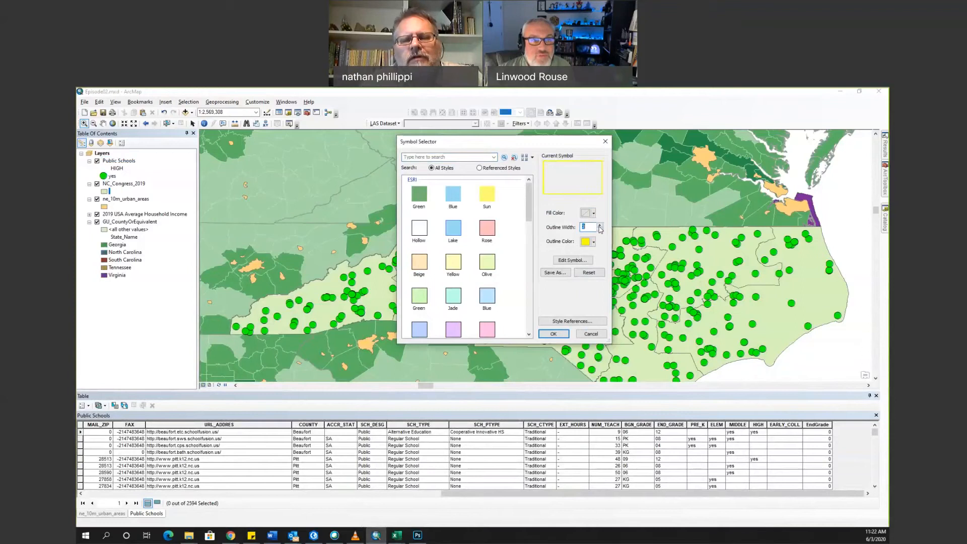
{"action": "left_click", "coordinate": [553, 335]}
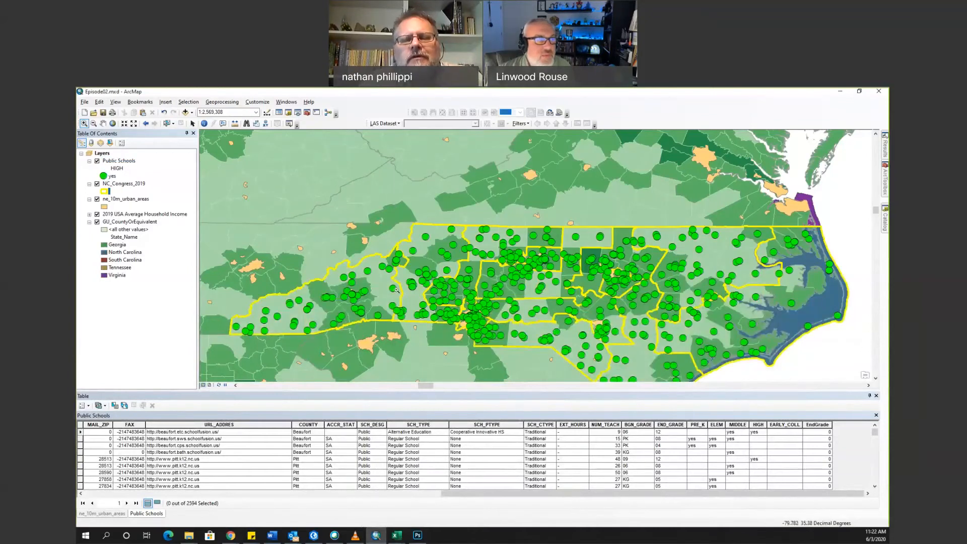
Open the NC_Congress_2019 attribute table and look through its district records.
{"action": "left_click", "coordinate": [133, 185]}
{"action": "right_click", "coordinate": [133, 186]}
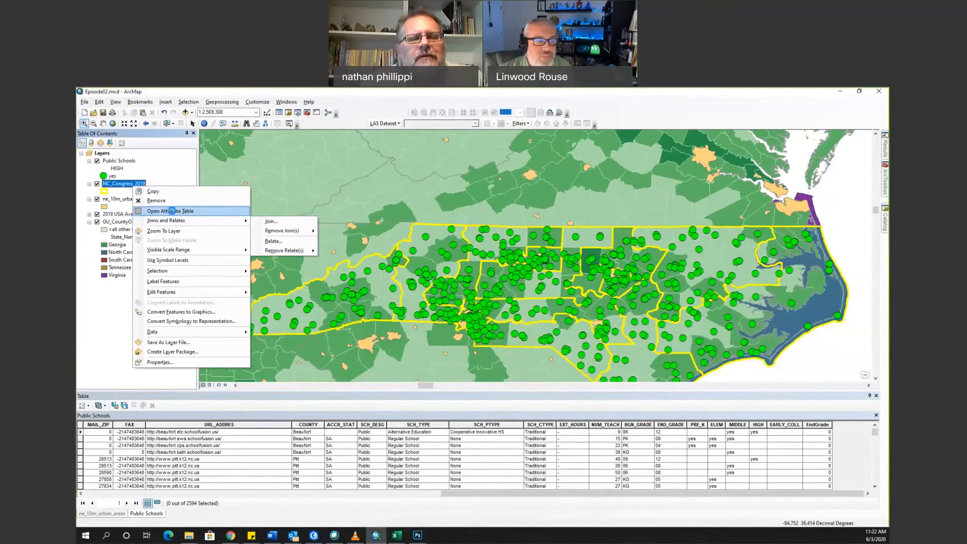
{"action": "left_click", "coordinate": [169, 211]}
{"action": "scroll", "coordinate": [233, 477], "scroll_direction": "down", "scroll_amount": 1}
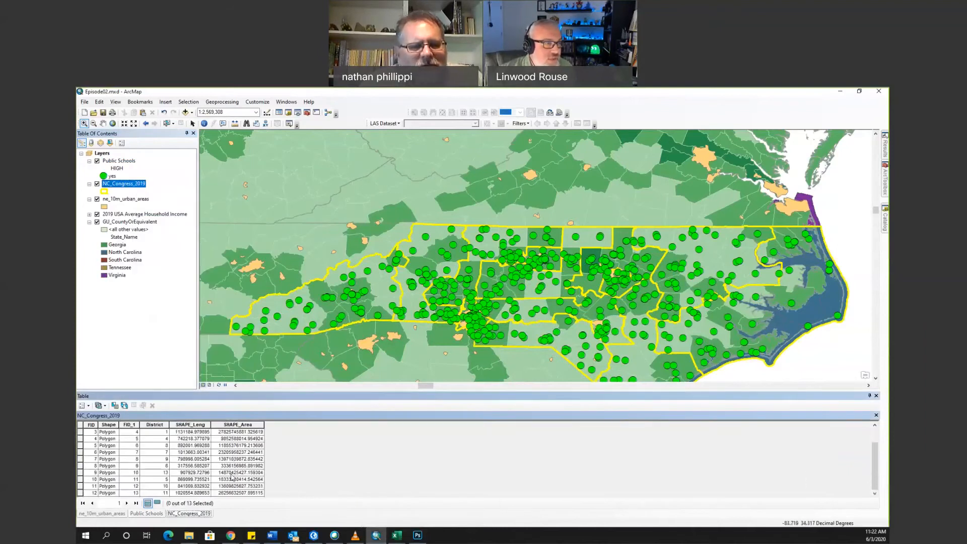
{"action": "scroll", "coordinate": [232, 477], "scroll_direction": "up", "scroll_amount": 1}
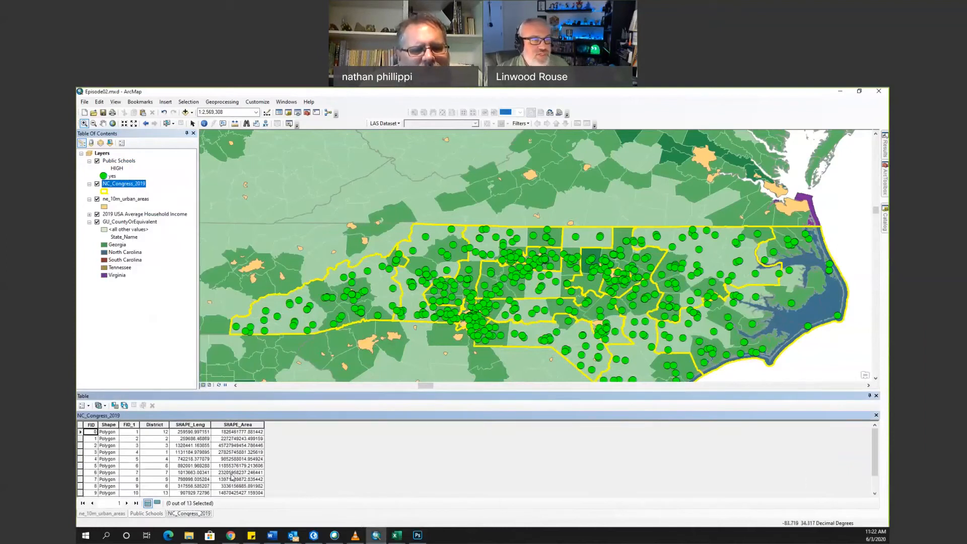
Search ArcGIS Online for congress and add the US Congressional Districts of the 116th Congress - By Party layer, accepting its coordinate system.
{"action": "left_click", "coordinate": [192, 112]}
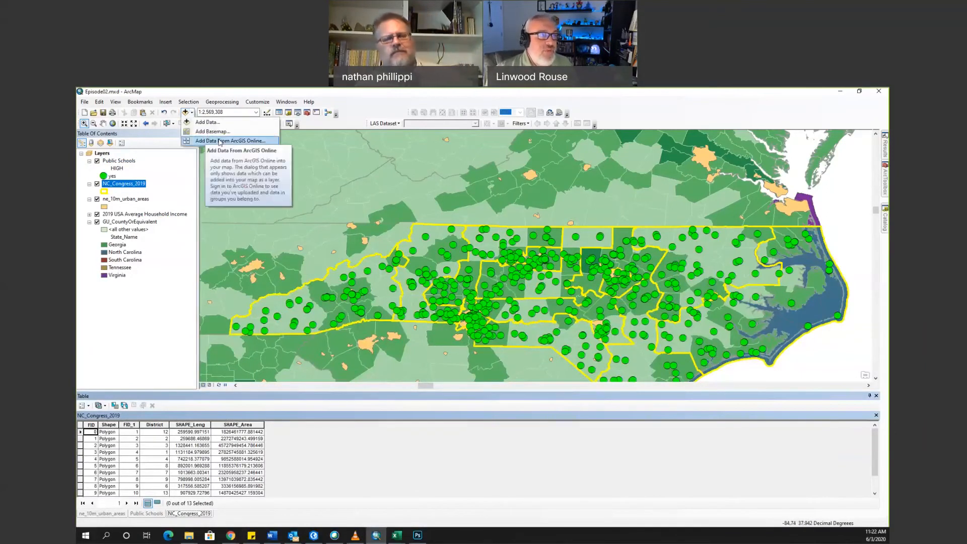
{"action": "left_click", "coordinate": [219, 141]}
{"action": "left_click", "coordinate": [483, 226]}
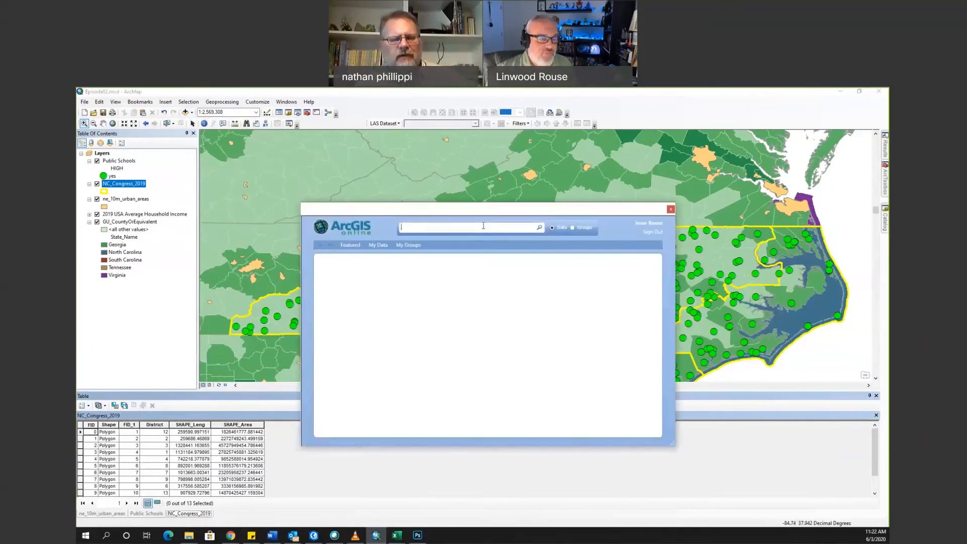
{"action": "type", "text": "congress"}
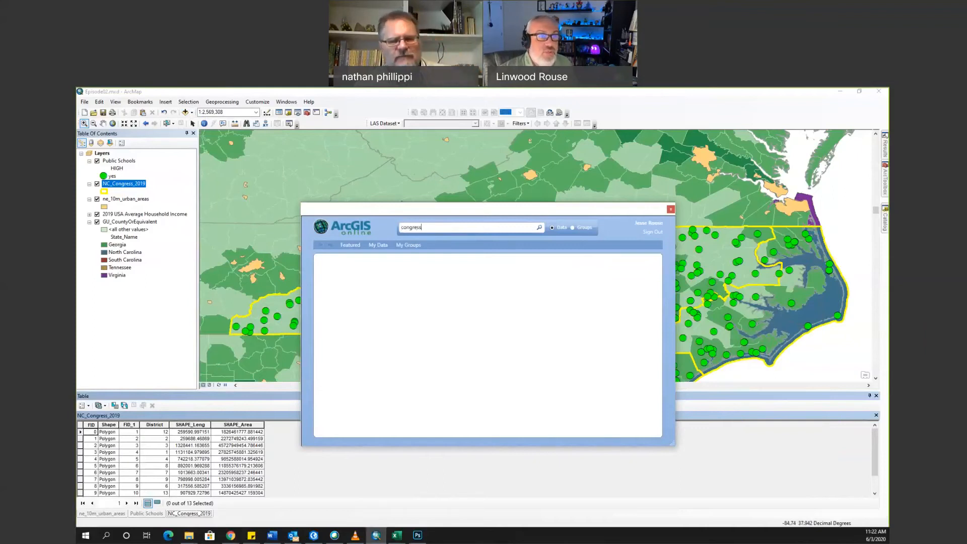
{"action": "key", "text": "Return"}
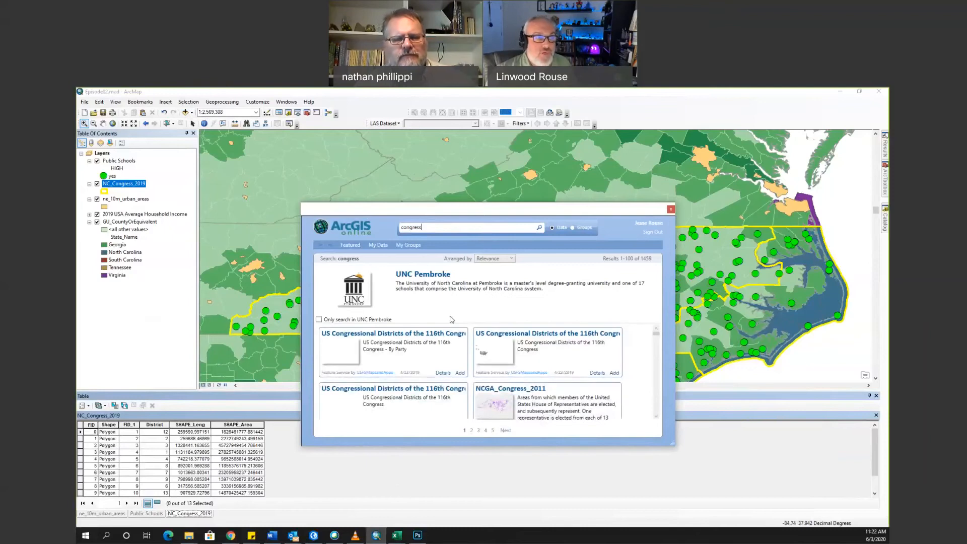
{"action": "left_click", "coordinate": [460, 373]}
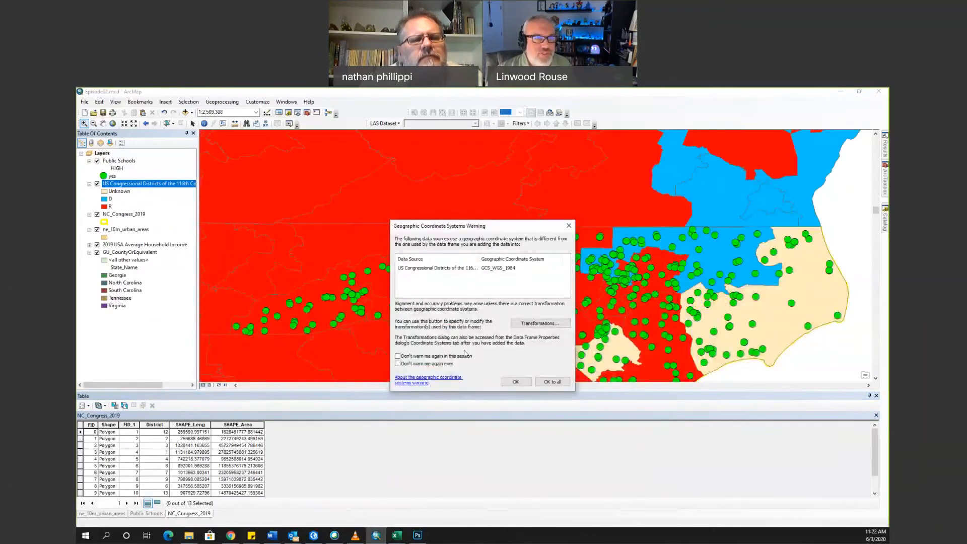
{"action": "left_click", "coordinate": [516, 382]}
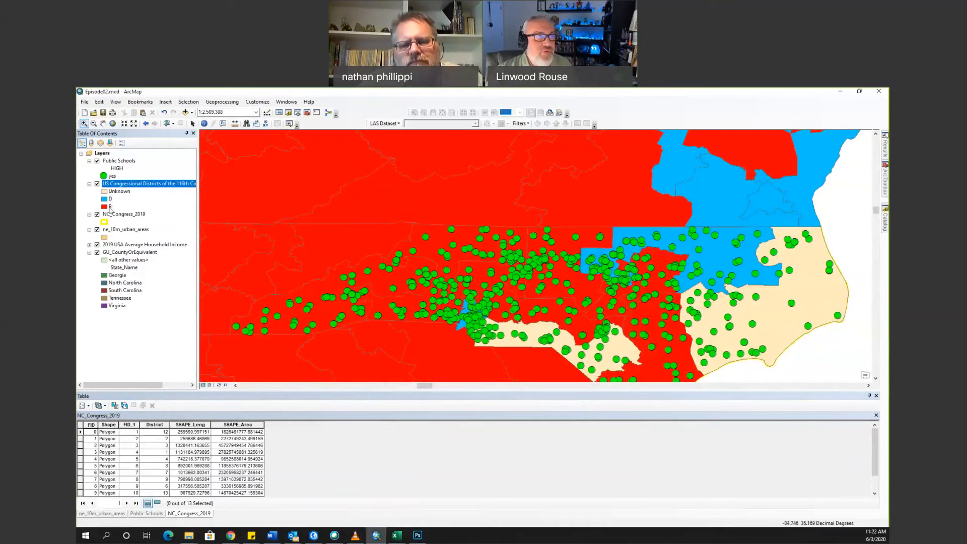
Zoom to the full extent of the US Congressional Districts layer and examine its party pattern across the eastern United States.
{"action": "right_click", "coordinate": [125, 186]}
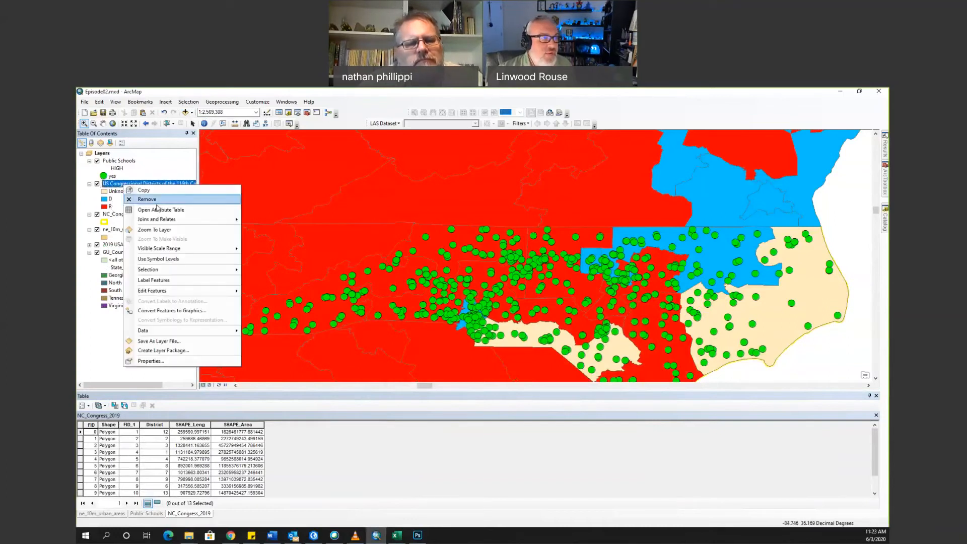
{"action": "left_click", "coordinate": [165, 230]}
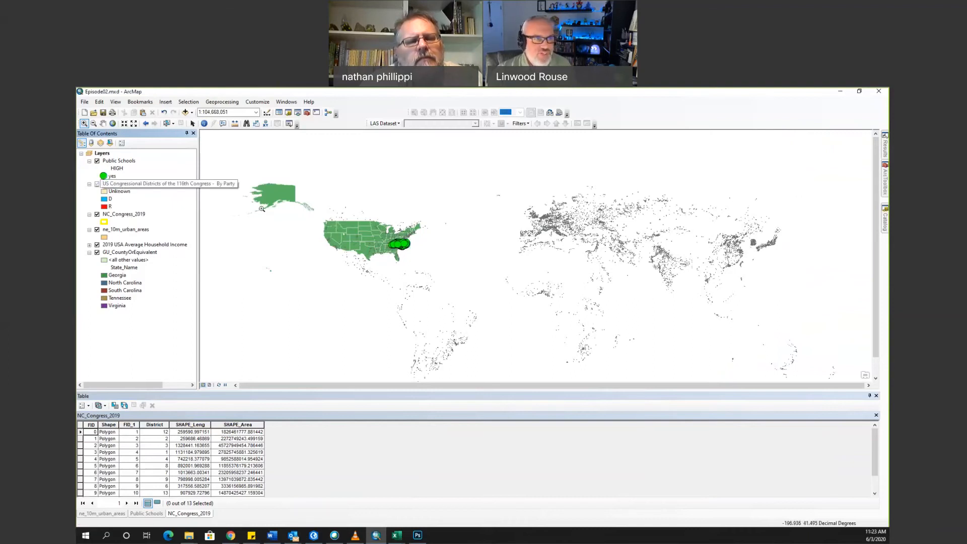
{"action": "left_click", "coordinate": [113, 184]}
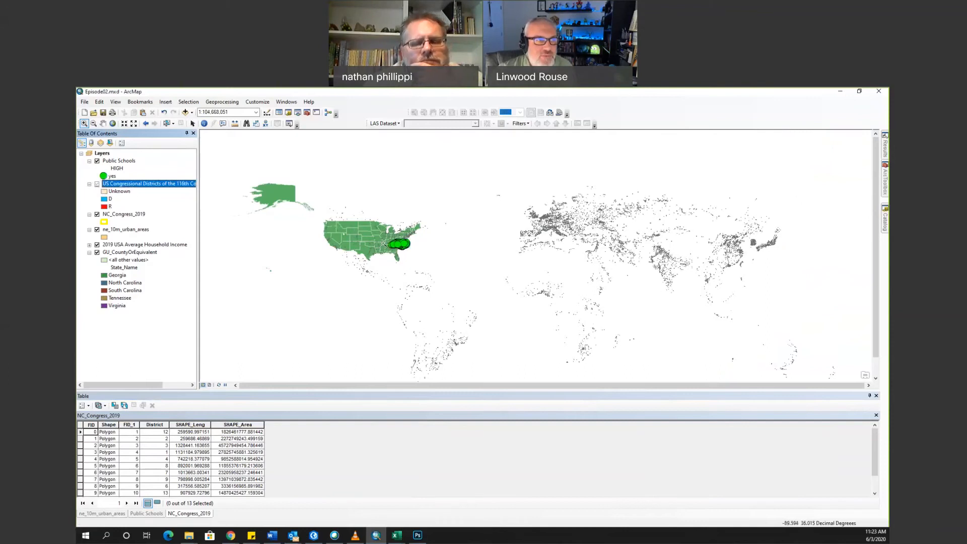
{"action": "scroll", "coordinate": [357, 230], "scroll_direction": "down", "scroll_amount": 5}
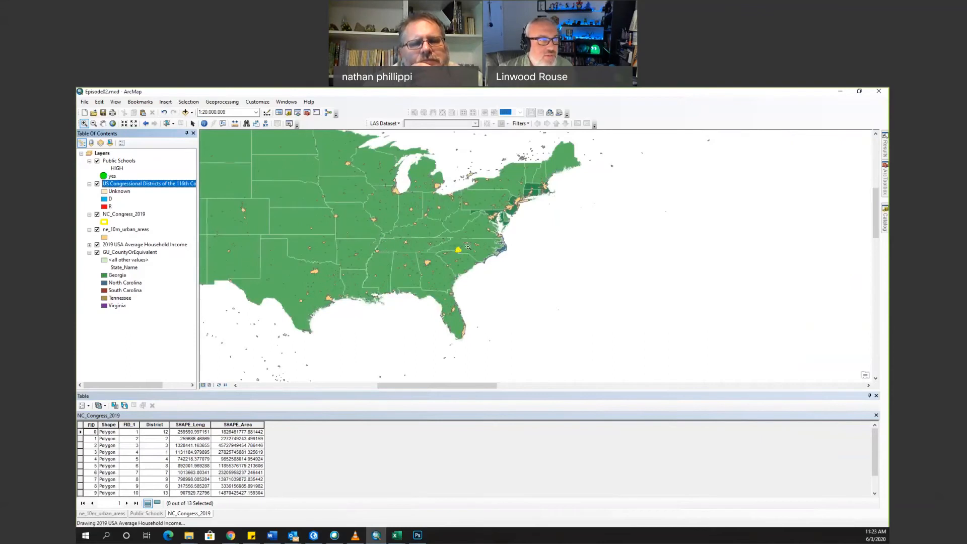
{"action": "scroll", "coordinate": [467, 247], "scroll_direction": "down", "scroll_amount": 1}
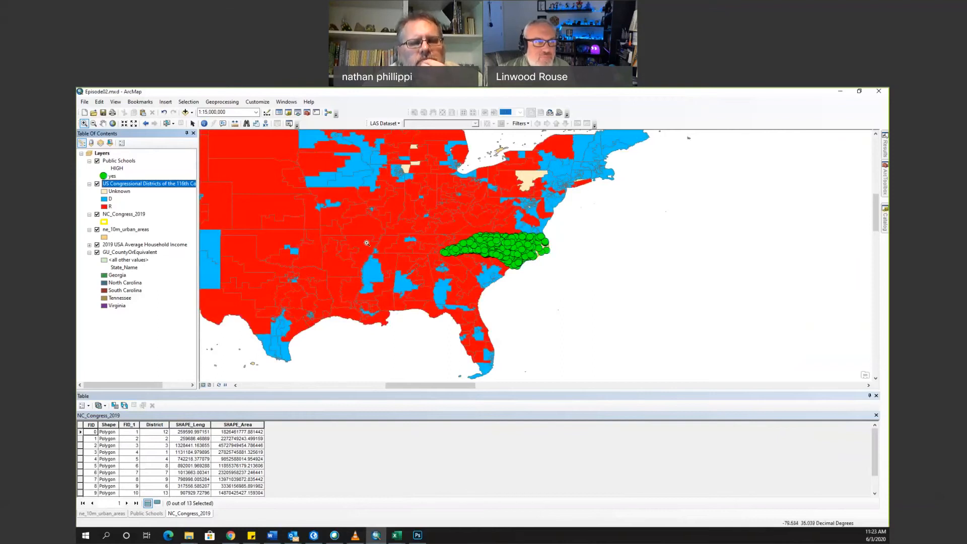
Turn off the US Congressional Districts of the 116th Congress layer and zoom to the extent of NC_Congress_2019.
{"action": "left_click", "coordinate": [98, 184]}
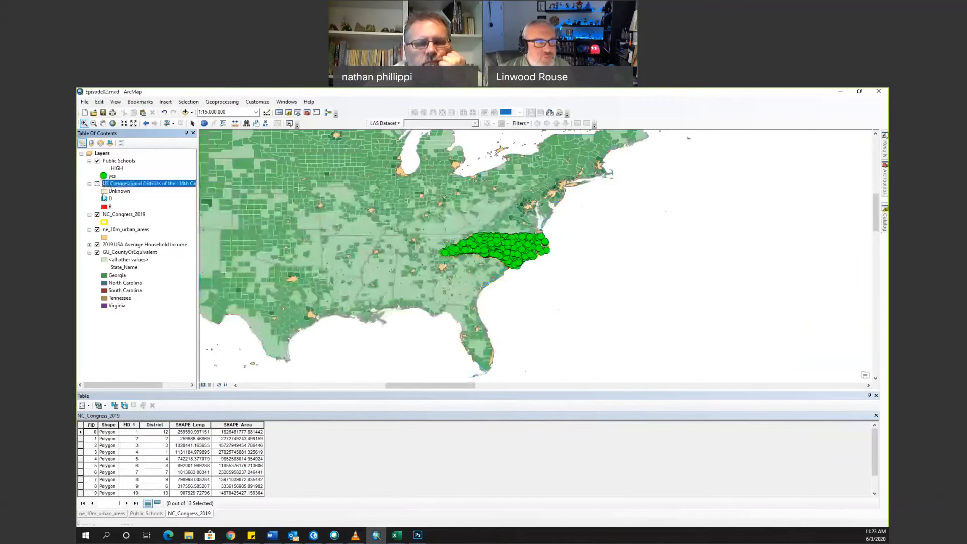
{"action": "left_click", "coordinate": [130, 218]}
{"action": "right_click", "coordinate": [129, 220]}
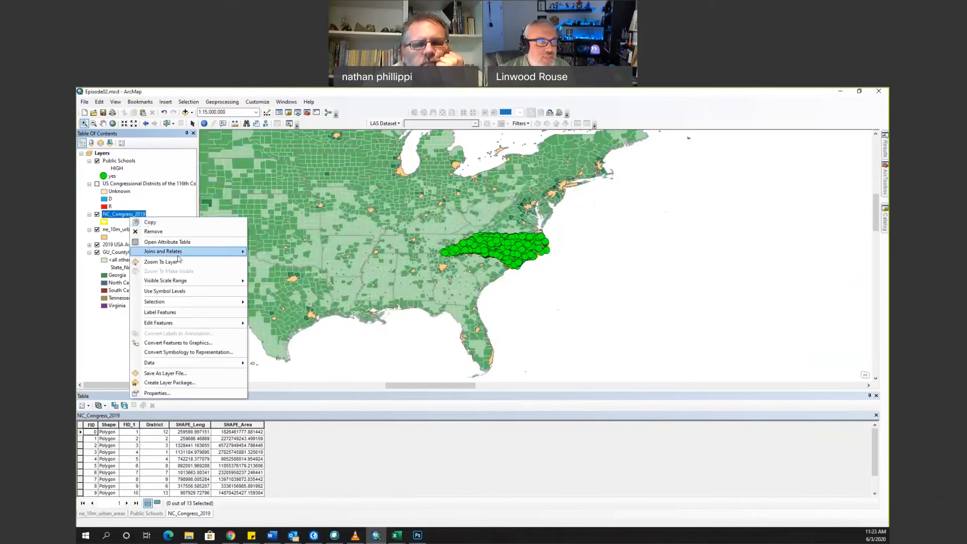
{"action": "left_click", "coordinate": [180, 262]}
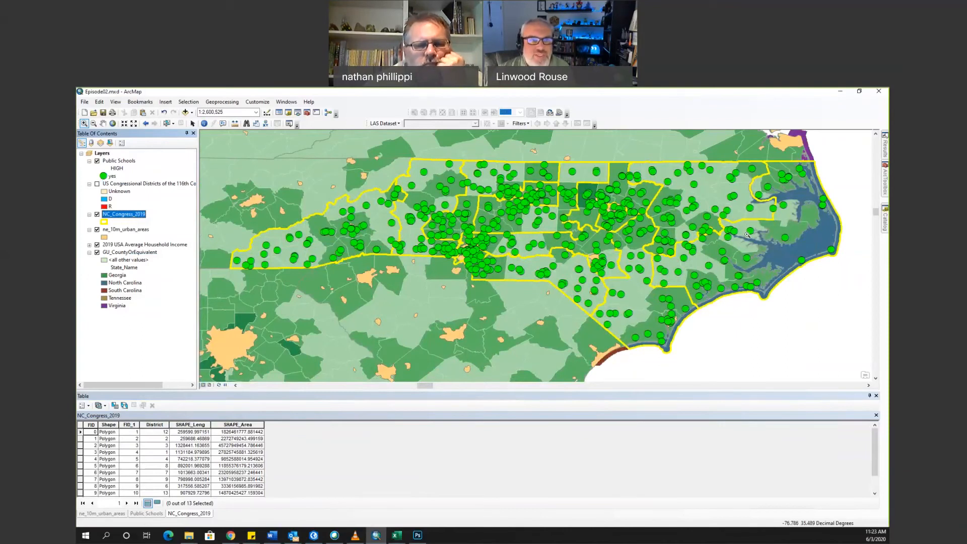
Search ArcGIS Online for congress, add the USA 116th Congressional Districts layer accepting its coordinate system, and turn that layer off after viewing it.
{"action": "left_click", "coordinate": [191, 113]}
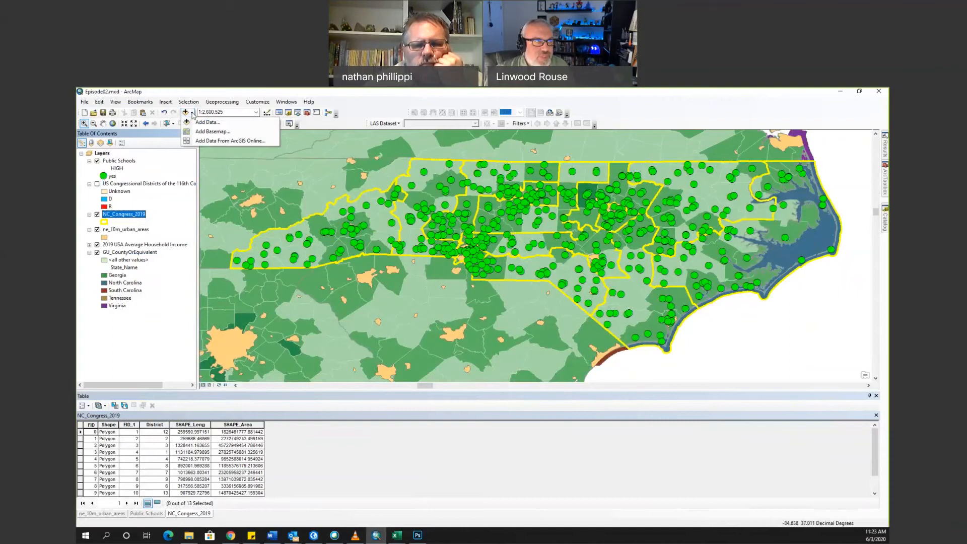
{"action": "left_click", "coordinate": [209, 142]}
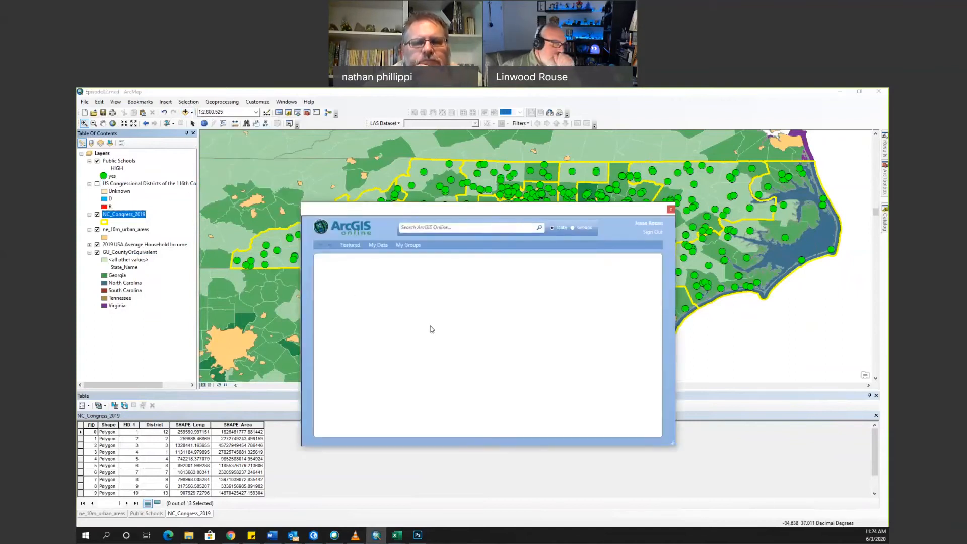
{"action": "left_click", "coordinate": [452, 227]}
{"action": "type", "text": "congress"}
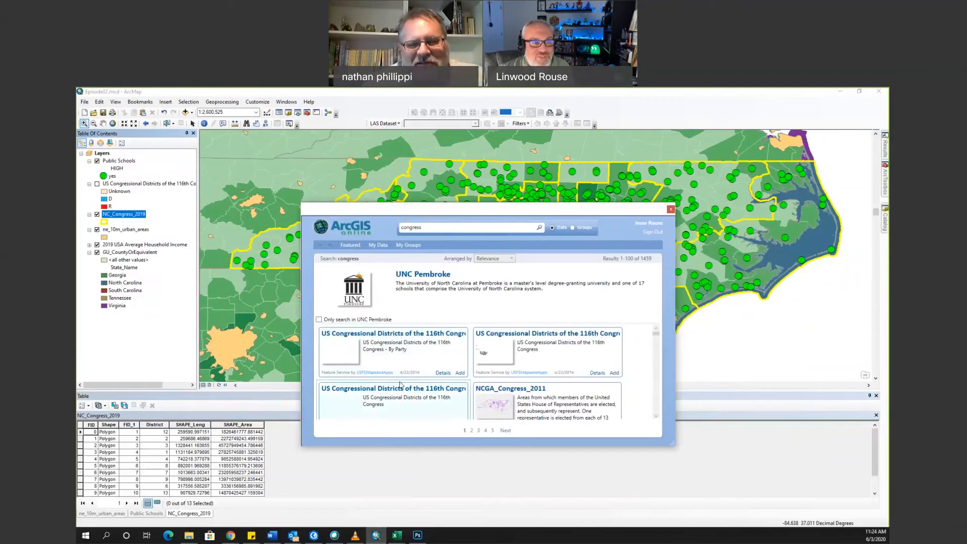
{"action": "scroll", "coordinate": [398, 382], "scroll_direction": "down", "scroll_amount": 1}
{"action": "scroll", "coordinate": [398, 382], "scroll_direction": "down", "scroll_amount": 1}
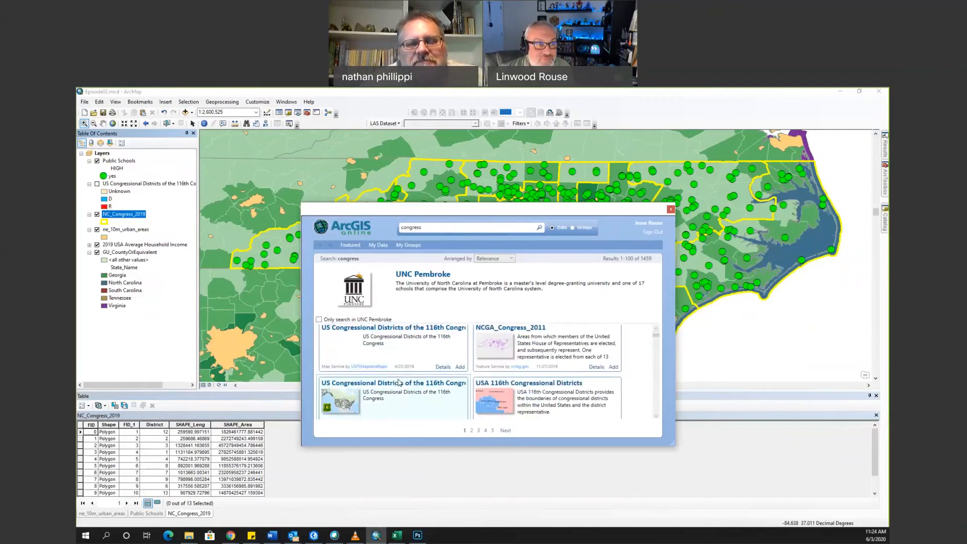
{"action": "scroll", "coordinate": [397, 382], "scroll_direction": "down", "scroll_amount": 1}
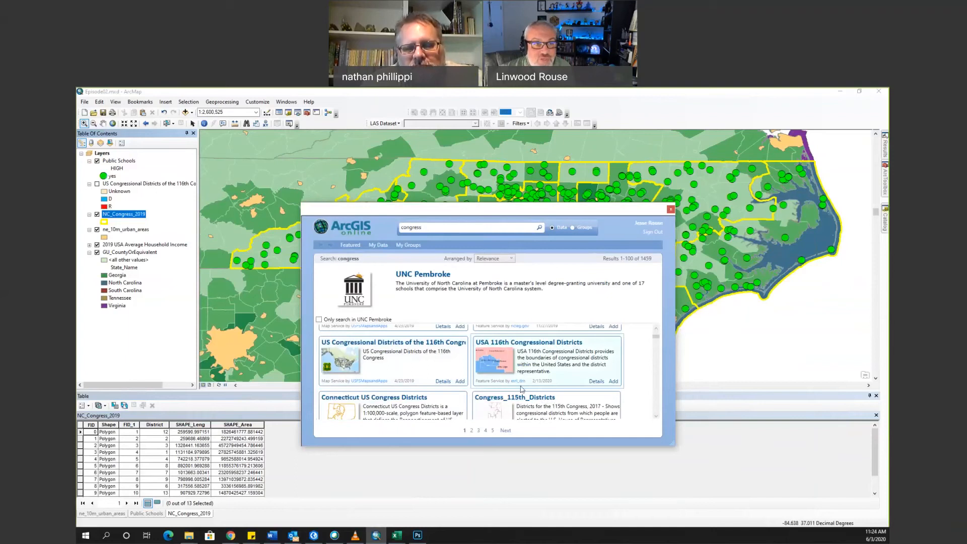
{"action": "left_click", "coordinate": [612, 382]}
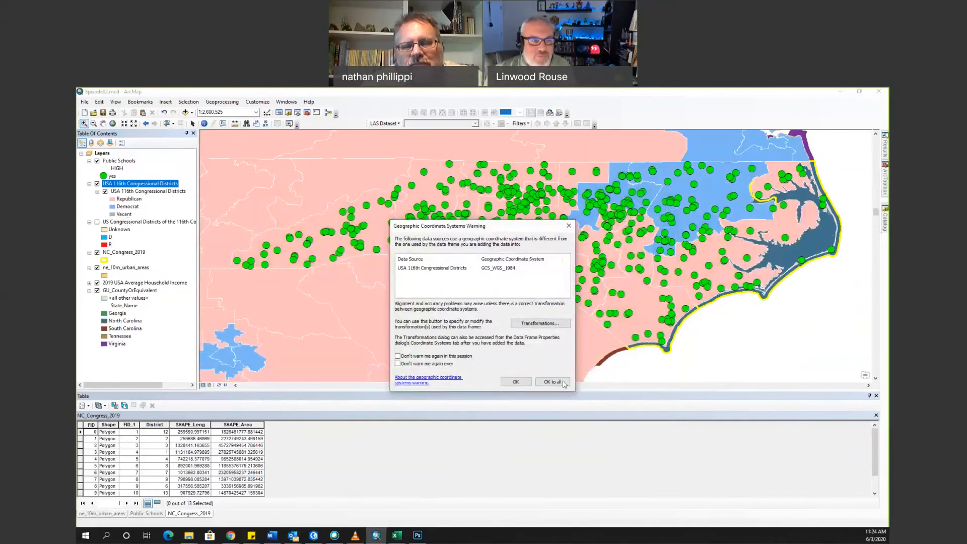
{"action": "left_click", "coordinate": [514, 382]}
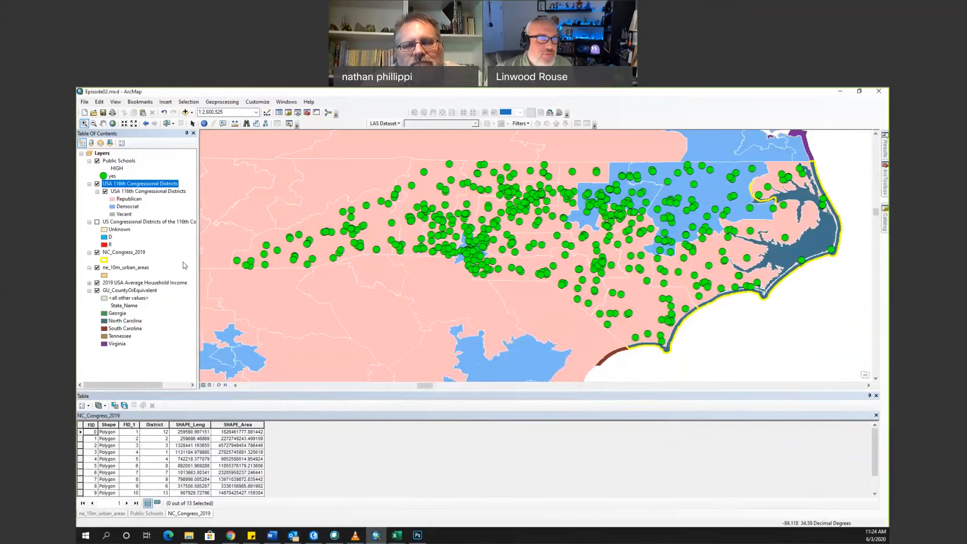
{"action": "left_click", "coordinate": [97, 183]}
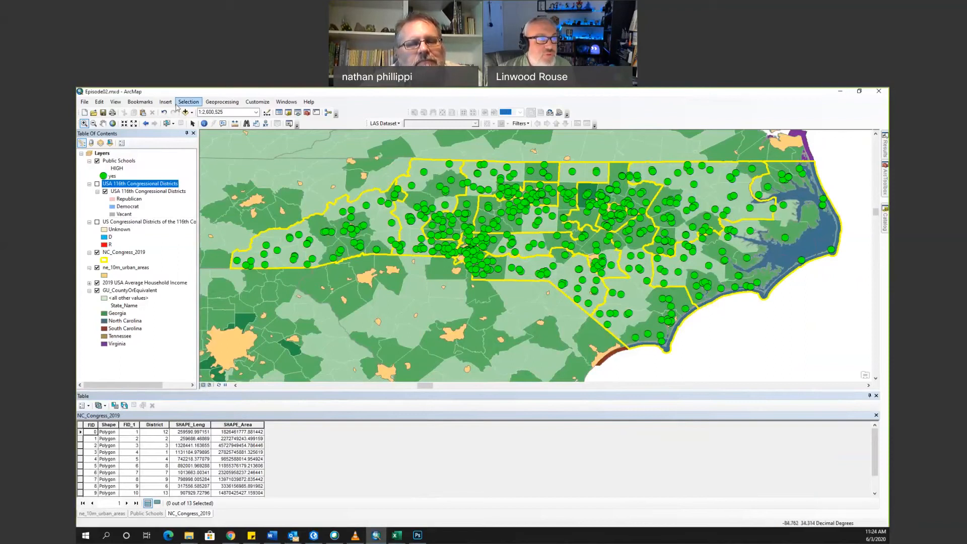
Switch to layout view and set the Letter page to landscape orientation.
{"action": "left_click", "coordinate": [115, 103]}
{"action": "left_click", "coordinate": [134, 121]}
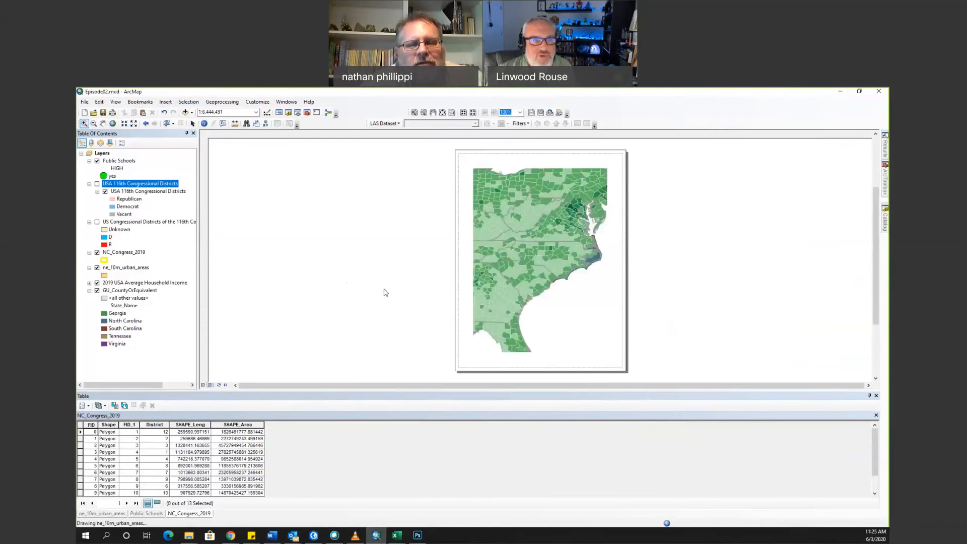
{"action": "left_click", "coordinate": [85, 101]}
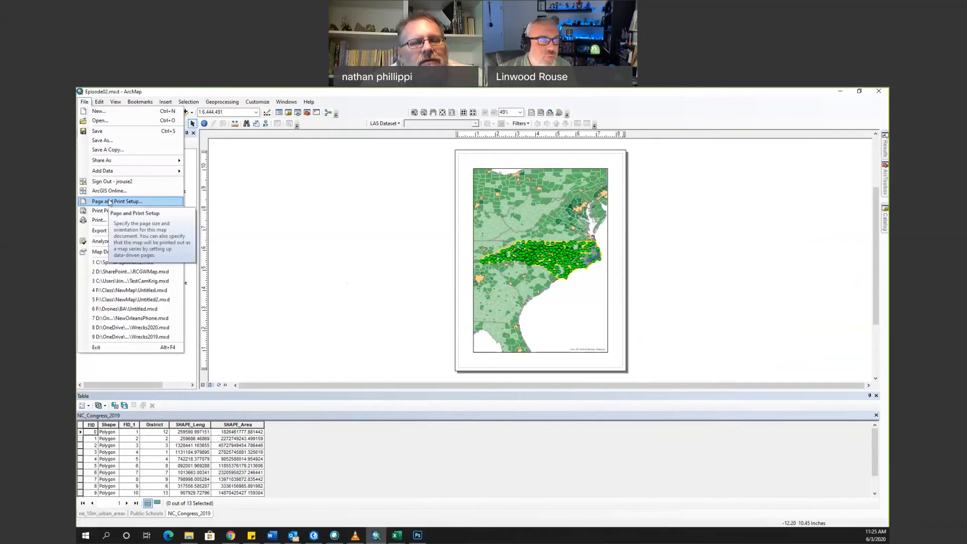
{"action": "left_click", "coordinate": [136, 201]}
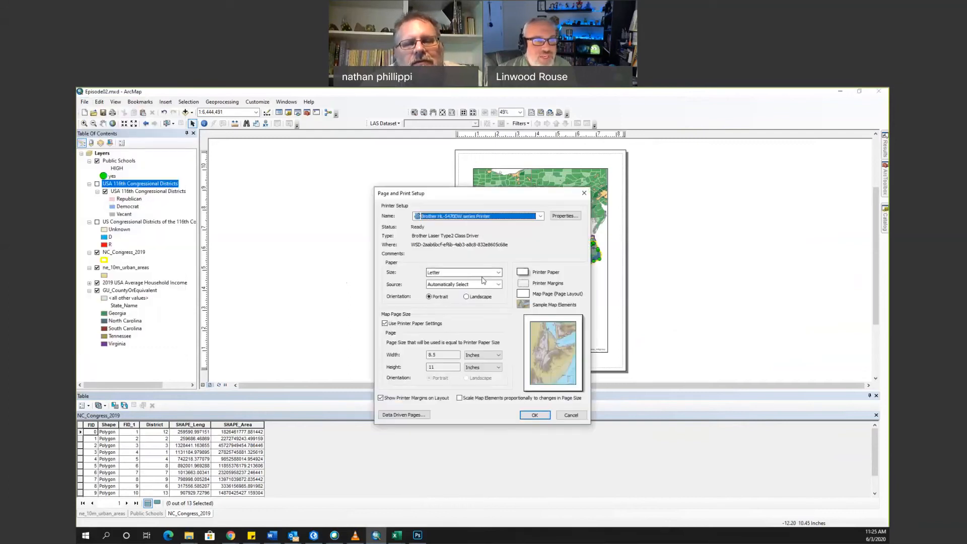
{"action": "left_click", "coordinate": [466, 296]}
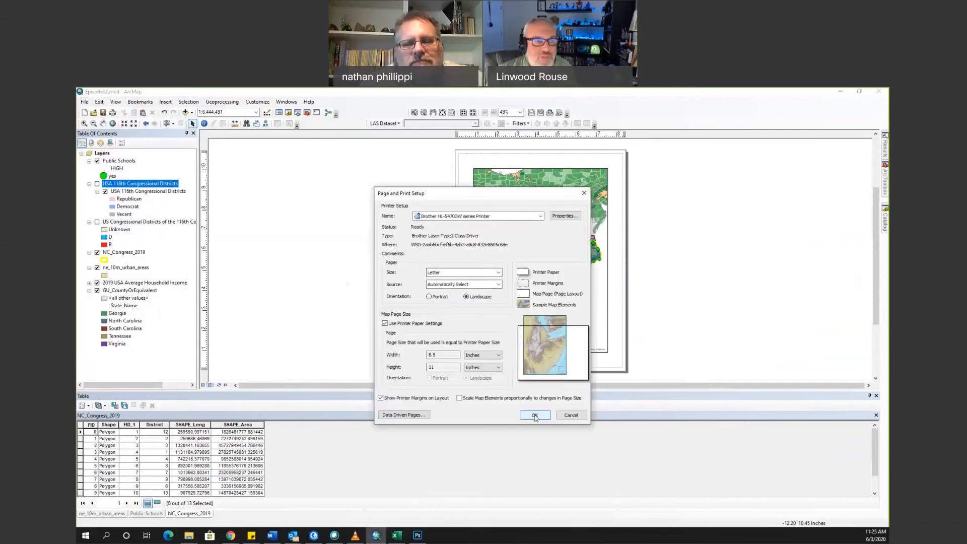
{"action": "left_click", "coordinate": [534, 415]}
Resize the data frame on all sides to fit inside the landscape page margins and zoom it to the Public Schools layer.
{"action": "left_click", "coordinate": [584, 285]}
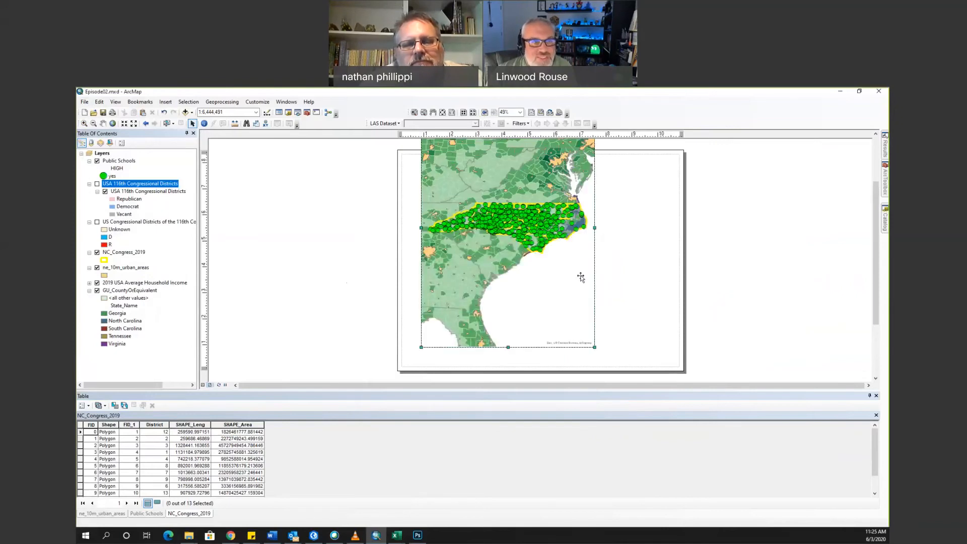
{"action": "left_click_drag", "start_coordinate": [592, 228], "coordinate": [666, 232]}
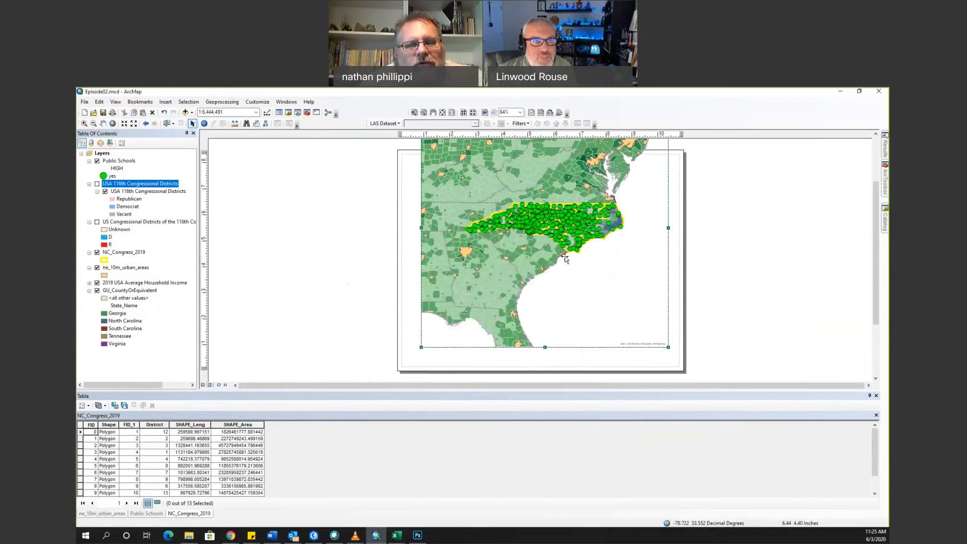
{"action": "scroll", "coordinate": [562, 255], "scroll_direction": "up", "scroll_amount": 2}
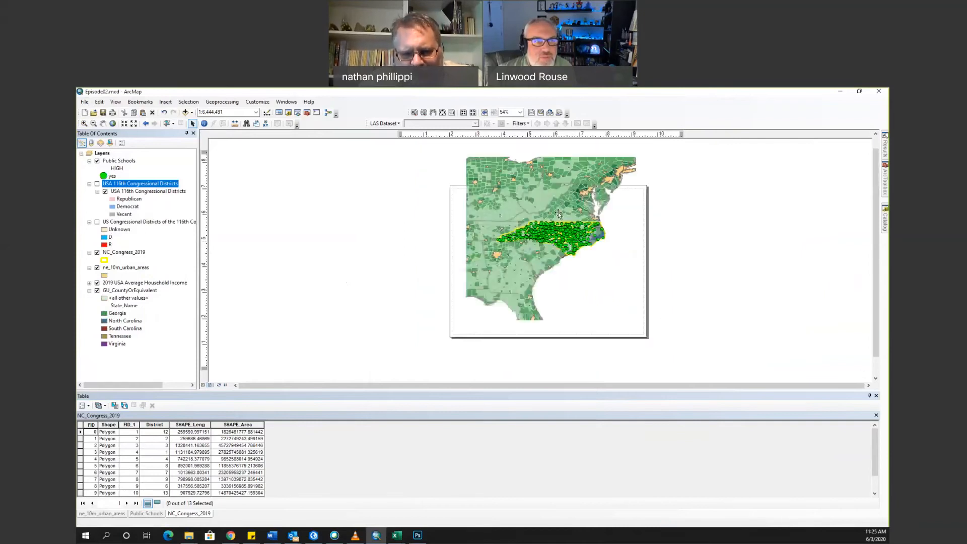
{"action": "left_click_drag", "start_coordinate": [552, 169], "coordinate": [553, 193]}
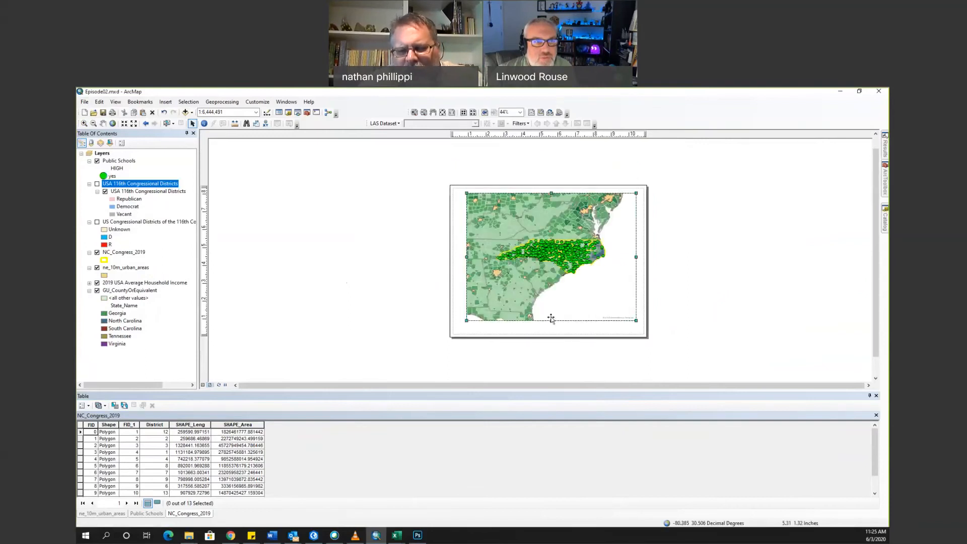
{"action": "left_click_drag", "start_coordinate": [551, 320], "coordinate": [553, 332]}
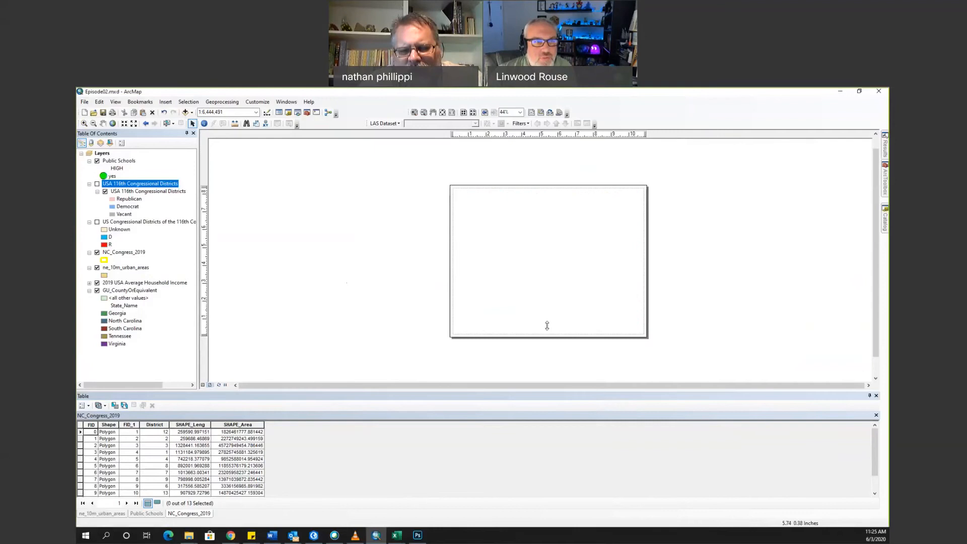
{"action": "left_click_drag", "start_coordinate": [465, 260], "coordinate": [458, 265]}
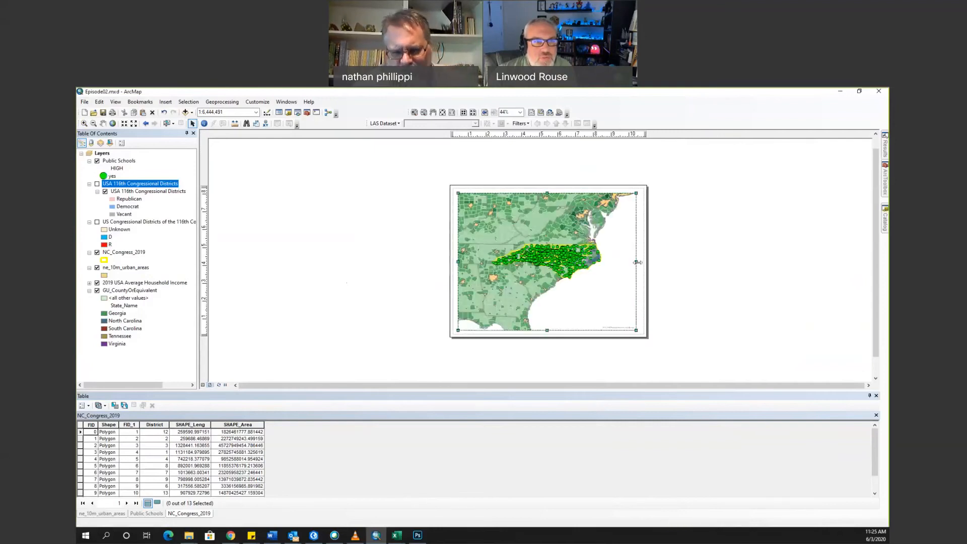
{"action": "left_click_drag", "start_coordinate": [636, 262], "coordinate": [640, 261]}
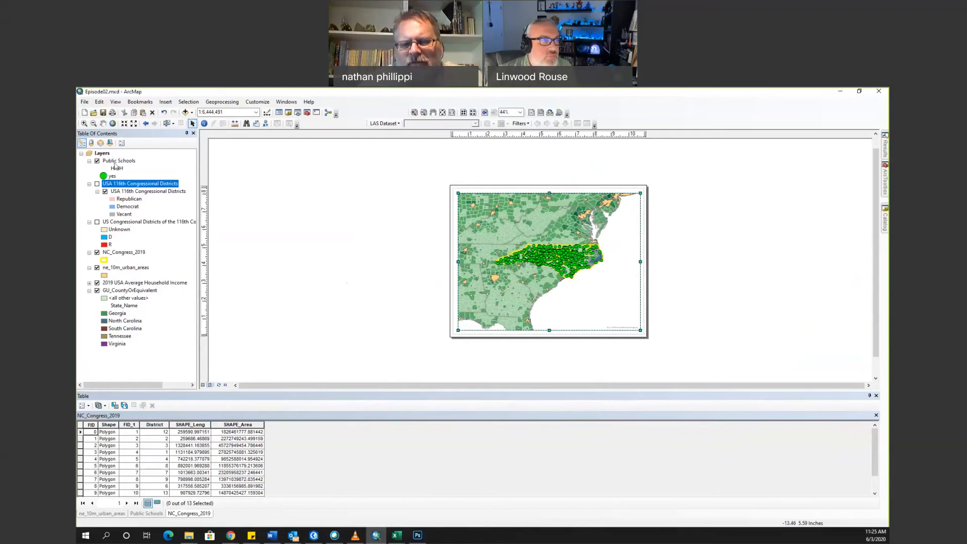
{"action": "right_click", "coordinate": [115, 162]}
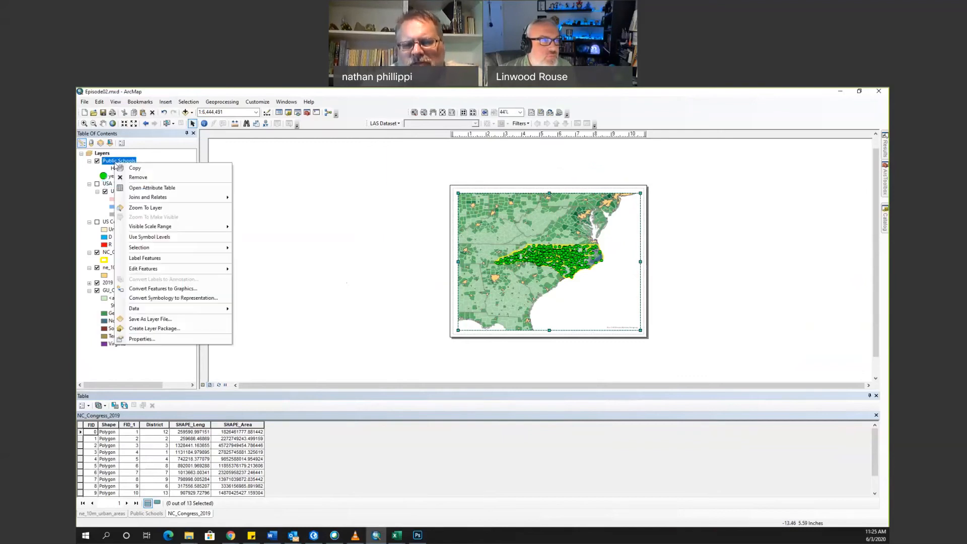
{"action": "left_click", "coordinate": [145, 207]}
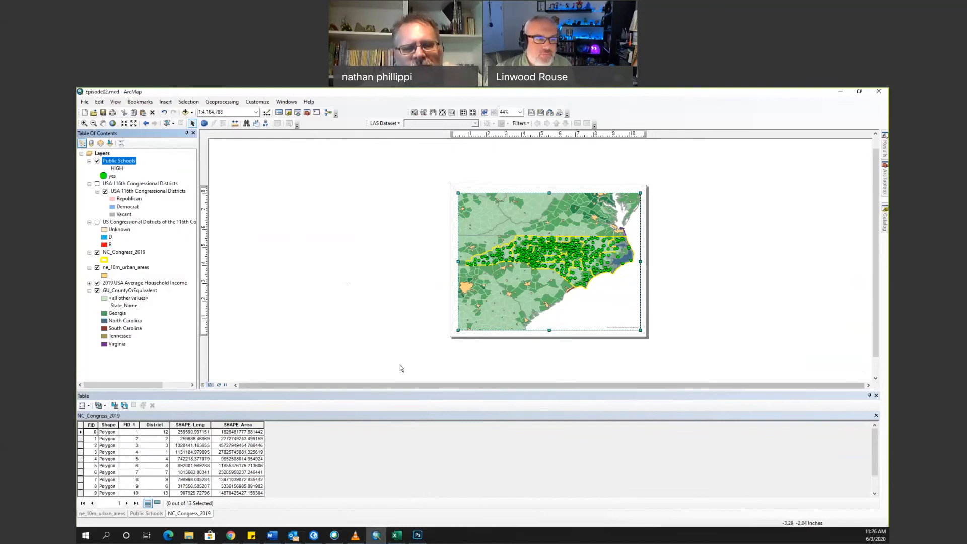
Turn off Public Schools, NC_Congress_2019, ne_10m_urban_areas and GU_CountyOrEquivalent, leaving only the 2019 USA Average Household Income layer on.
{"action": "left_click", "coordinate": [97, 161]}
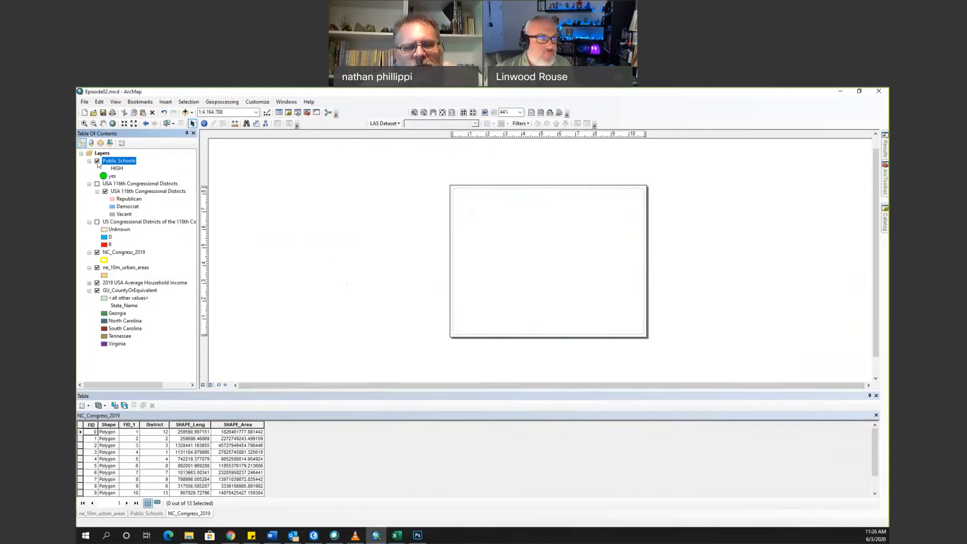
{"action": "left_click", "coordinate": [97, 252]}
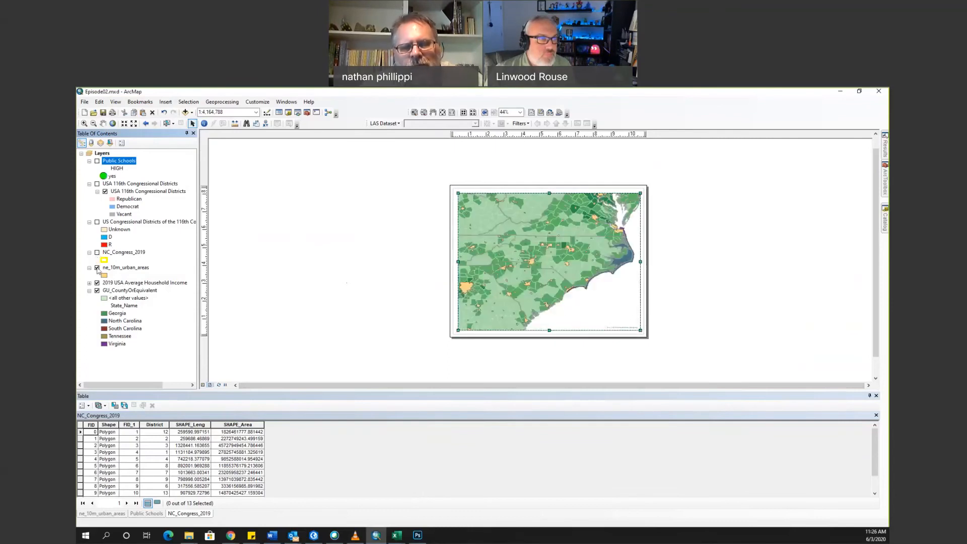
{"action": "left_click", "coordinate": [97, 268]}
{"action": "left_click", "coordinate": [96, 294]}
{"action": "left_click", "coordinate": [97, 290]}
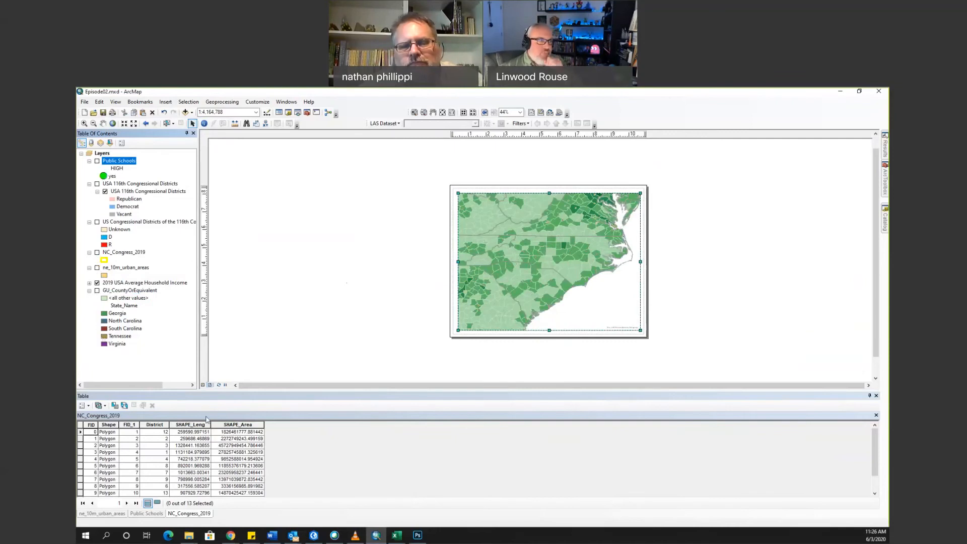
Switch to ArcGIS Pro and change the fill color of the ne_10m_urban_areas layer to red.
{"action": "left_click", "coordinate": [315, 536]}
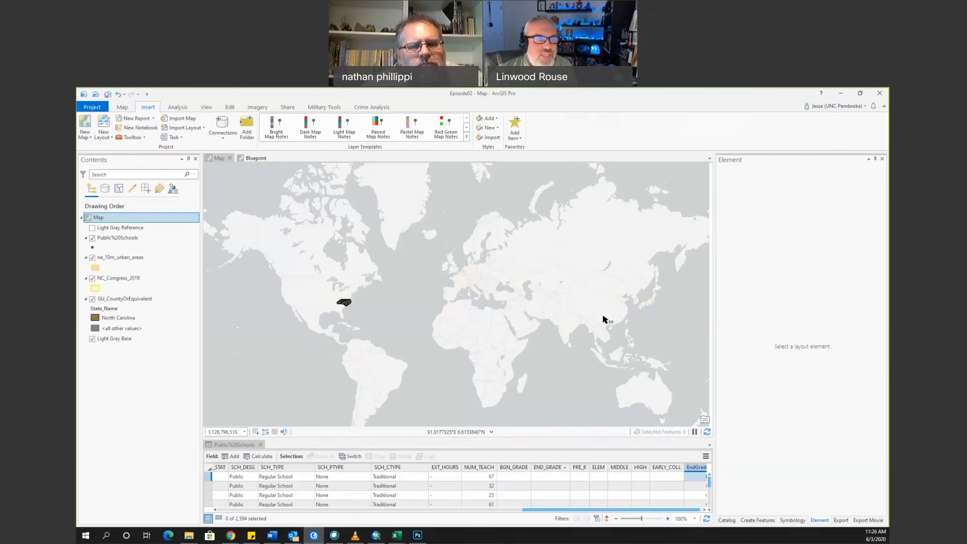
{"action": "left_click", "coordinate": [96, 267]}
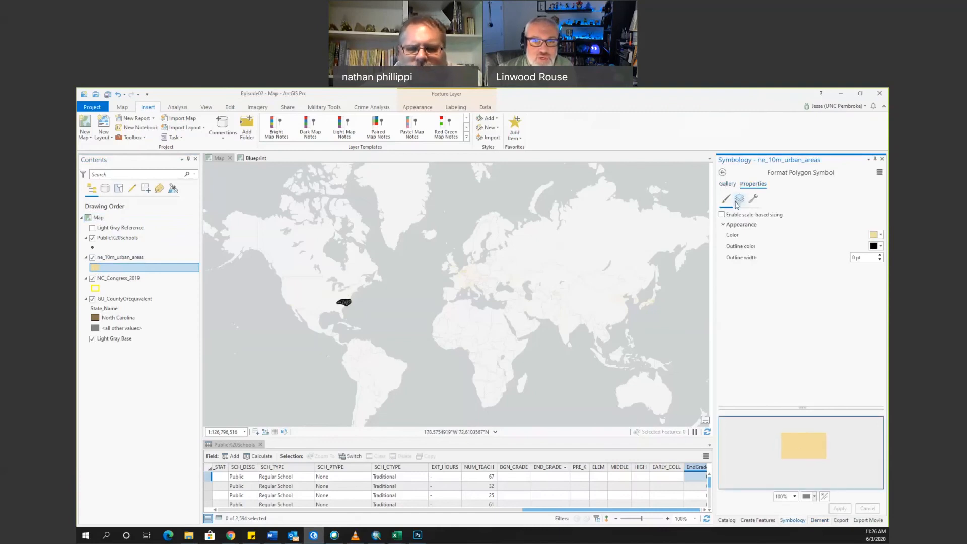
{"action": "left_click", "coordinate": [881, 235]}
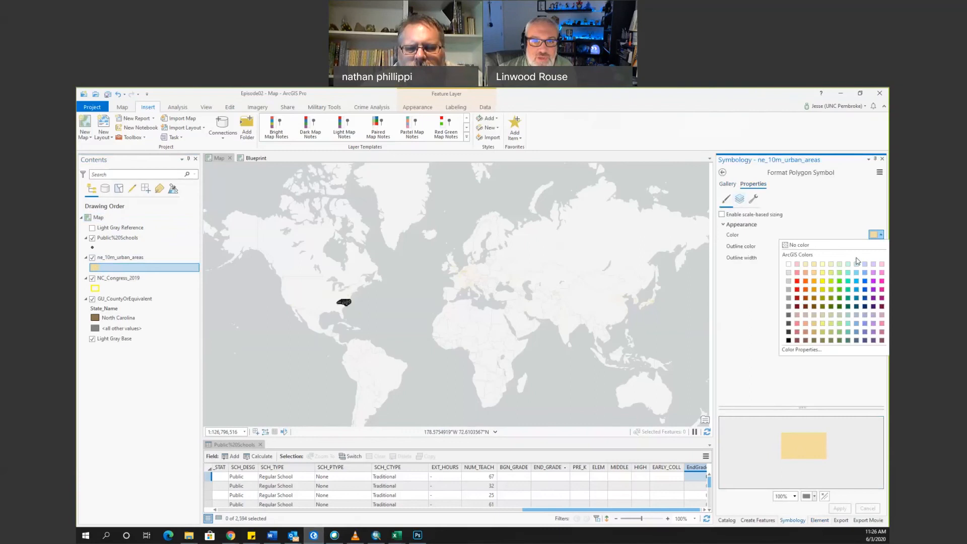
{"action": "left_click", "coordinate": [797, 284]}
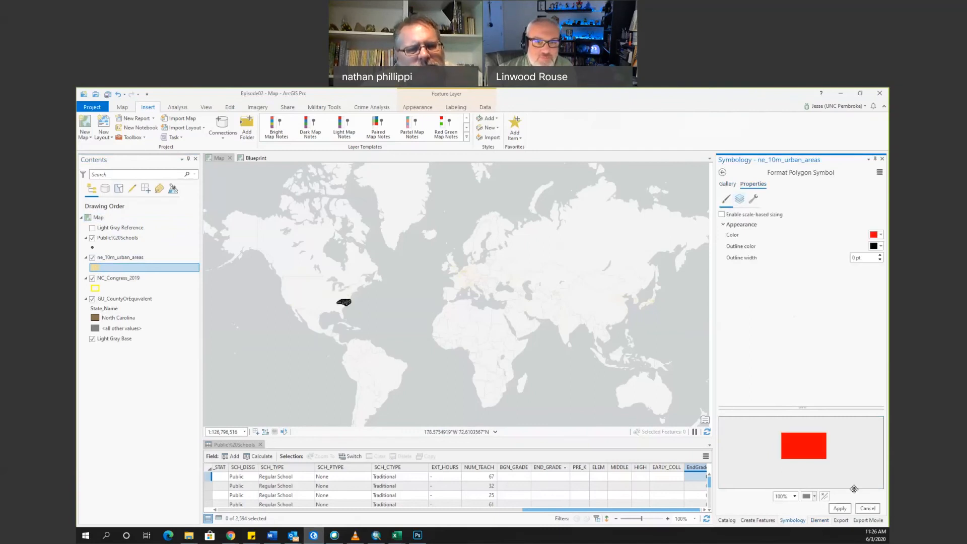
{"action": "left_click", "coordinate": [840, 509]}
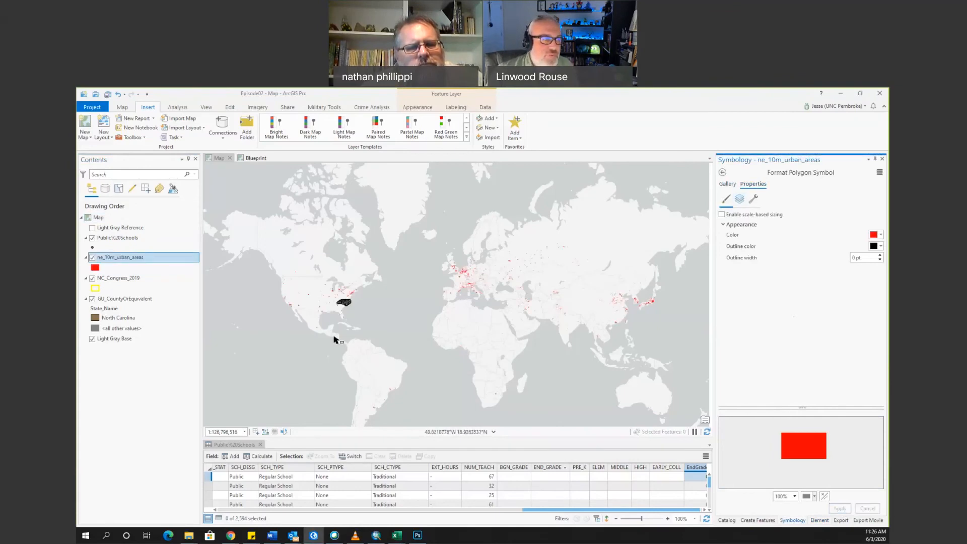
Zoom the map to the Public Schools layer and create a new ANSI landscape Letter layout (8.5 x 11 in).
{"action": "right_click", "coordinate": [109, 239]}
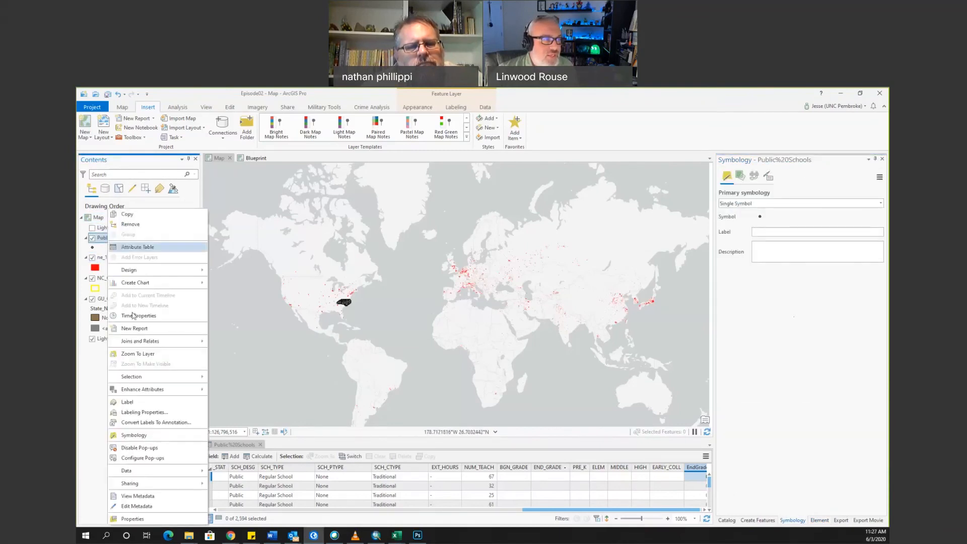
{"action": "left_click", "coordinate": [135, 354]}
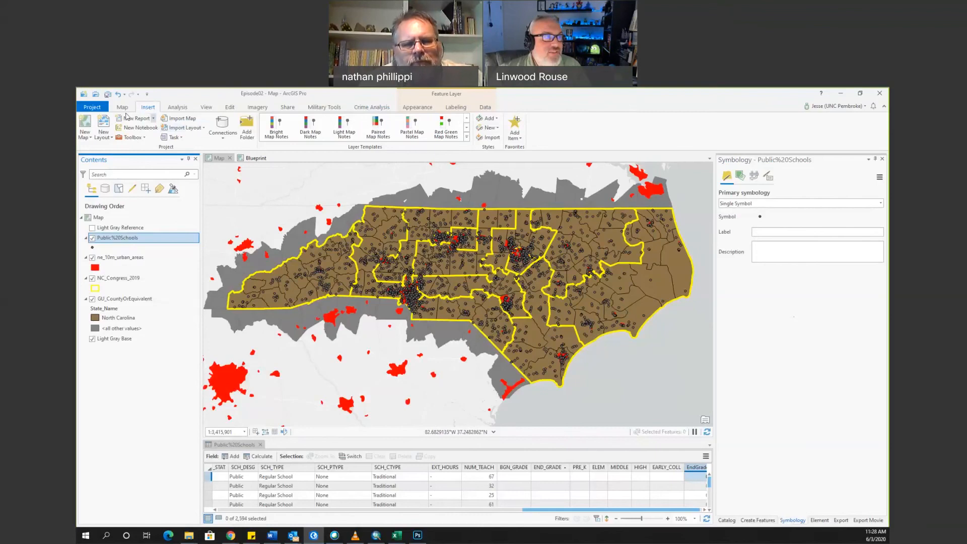
{"action": "left_click", "coordinate": [98, 139]}
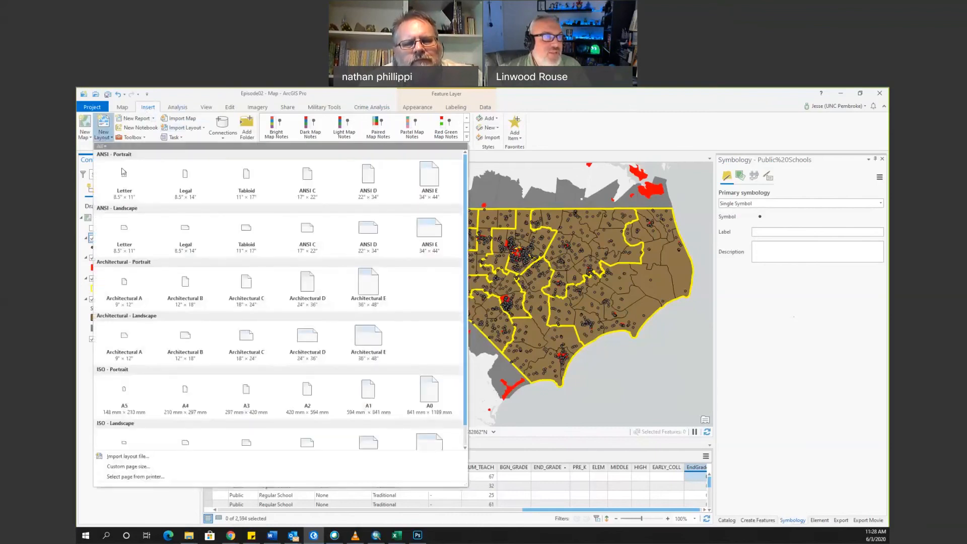
{"action": "left_click", "coordinate": [124, 235]}
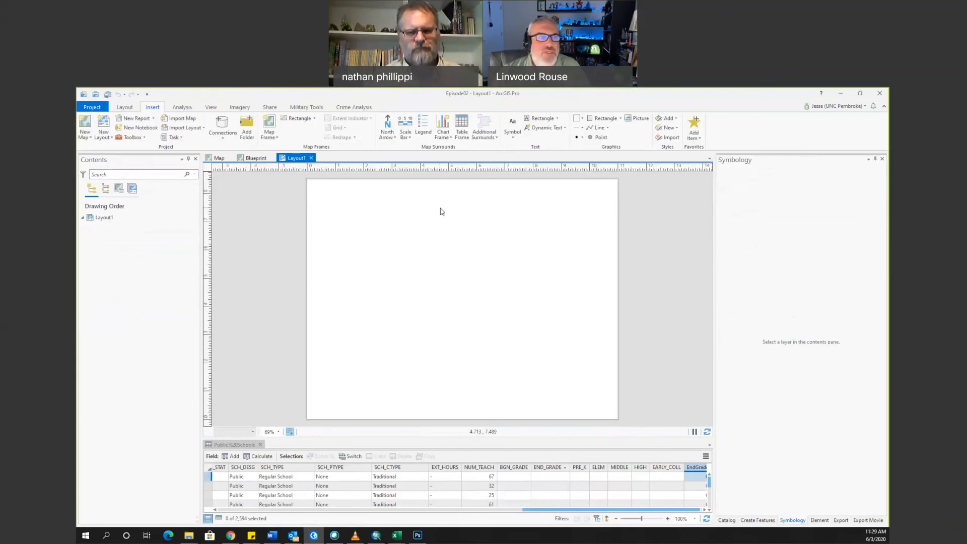
Insert a map frame showing Map at its 1:3,415,901 extent, drawn to fill nearly the whole page inside its margins.
{"action": "left_click", "coordinate": [268, 139]}
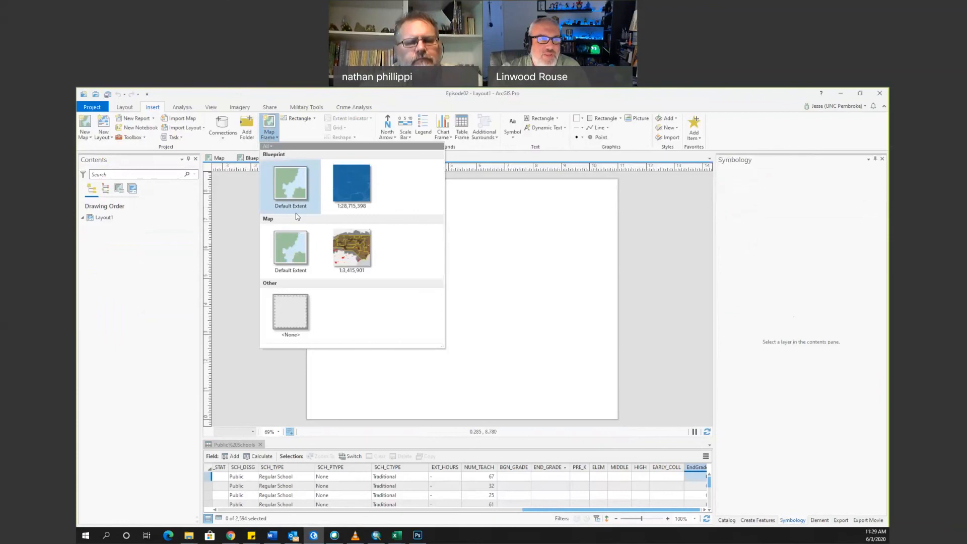
{"action": "left_click", "coordinate": [359, 247]}
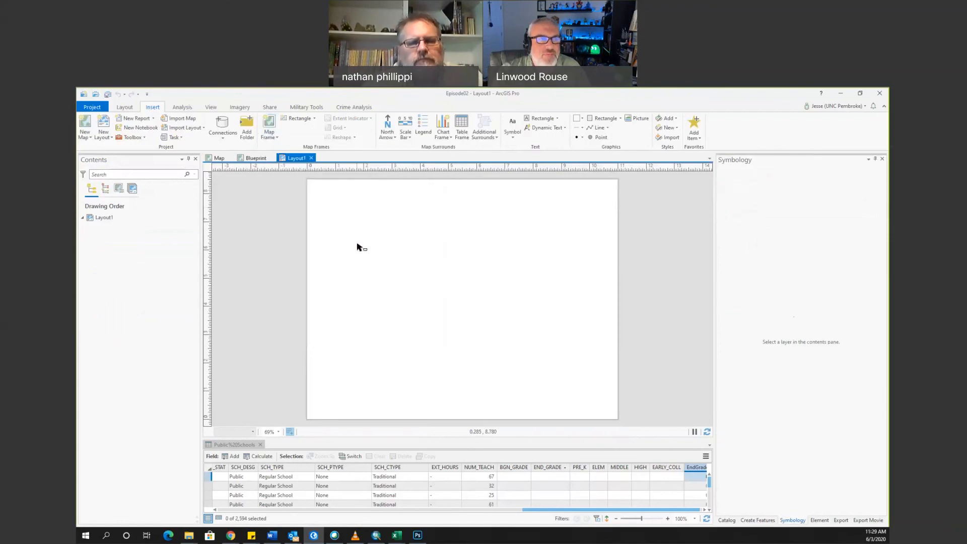
{"action": "left_click_drag", "start_coordinate": [321, 186], "coordinate": [612, 411]}
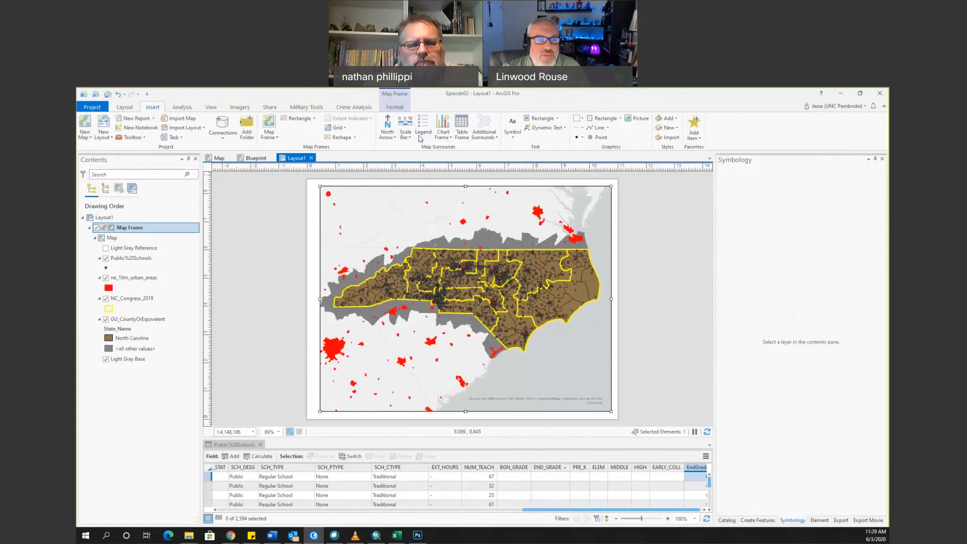
Switch to ArcMap and examine which map elements can be inserted into the layout, leaving the data frame deselected.
{"action": "left_click", "coordinate": [381, 536]}
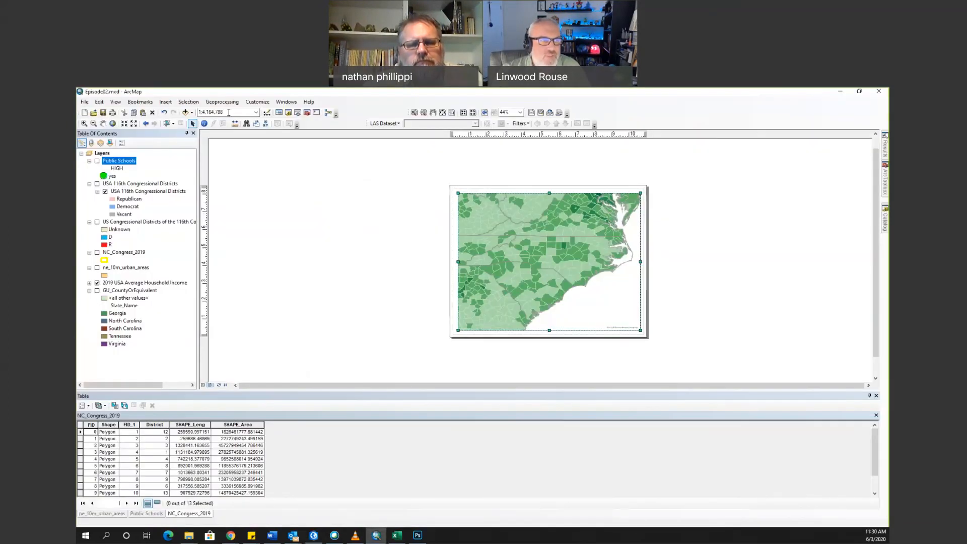
{"action": "left_click", "coordinate": [165, 101]}
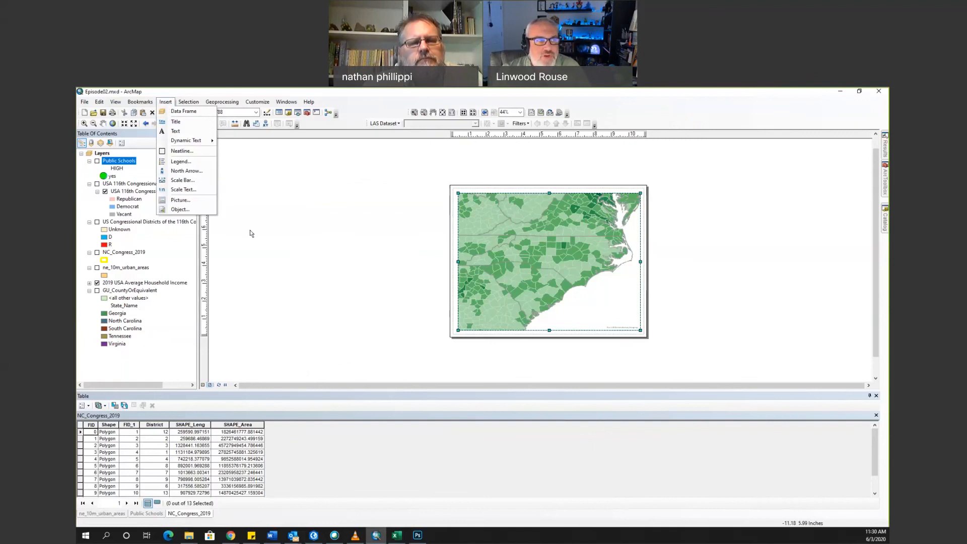
{"action": "left_click", "coordinate": [340, 248]}
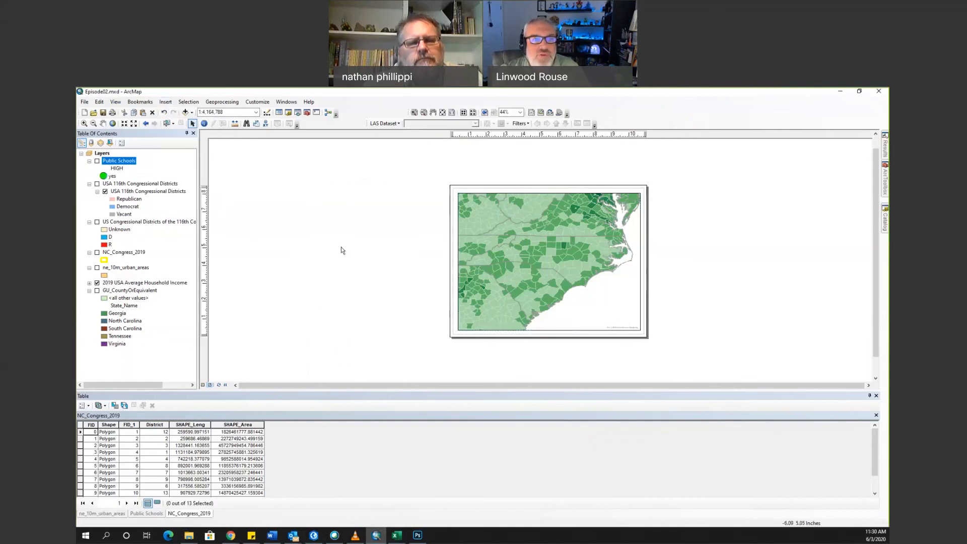